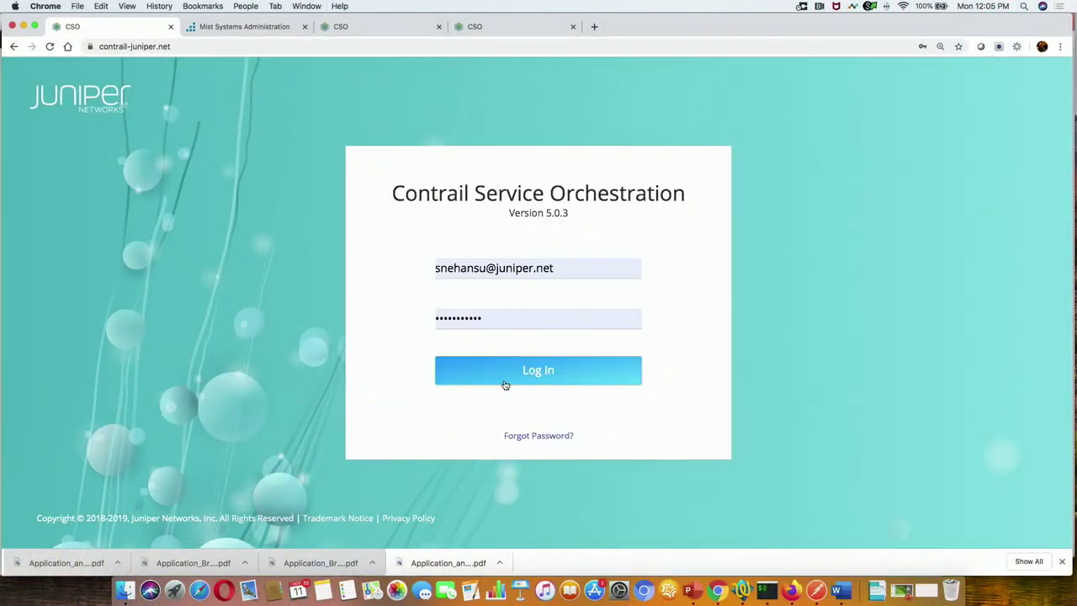
Step: Log in to Contrail Service Orchestration in each of the open CSO browser tabs using the prefilled credentials
left_click(376, 26)
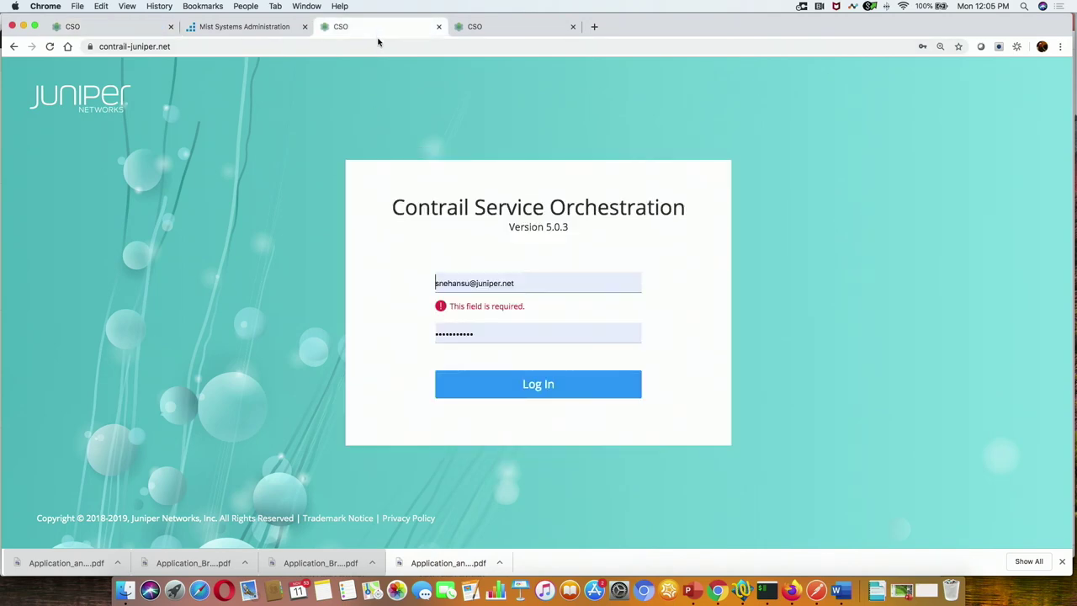
left_click(519, 369)
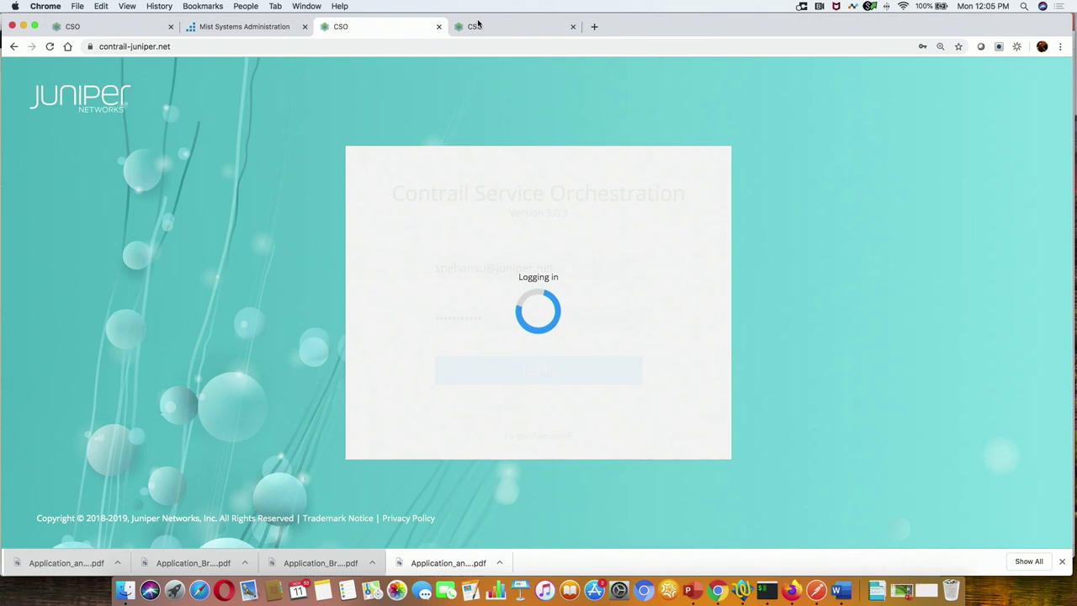
left_click(477, 26)
left_click(546, 381)
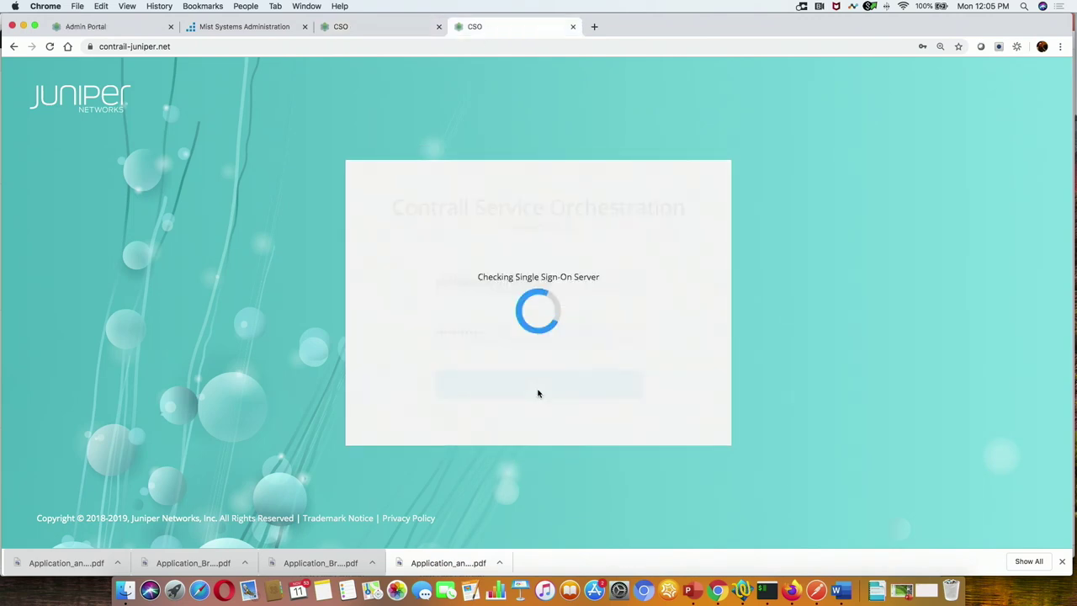
left_click(534, 384)
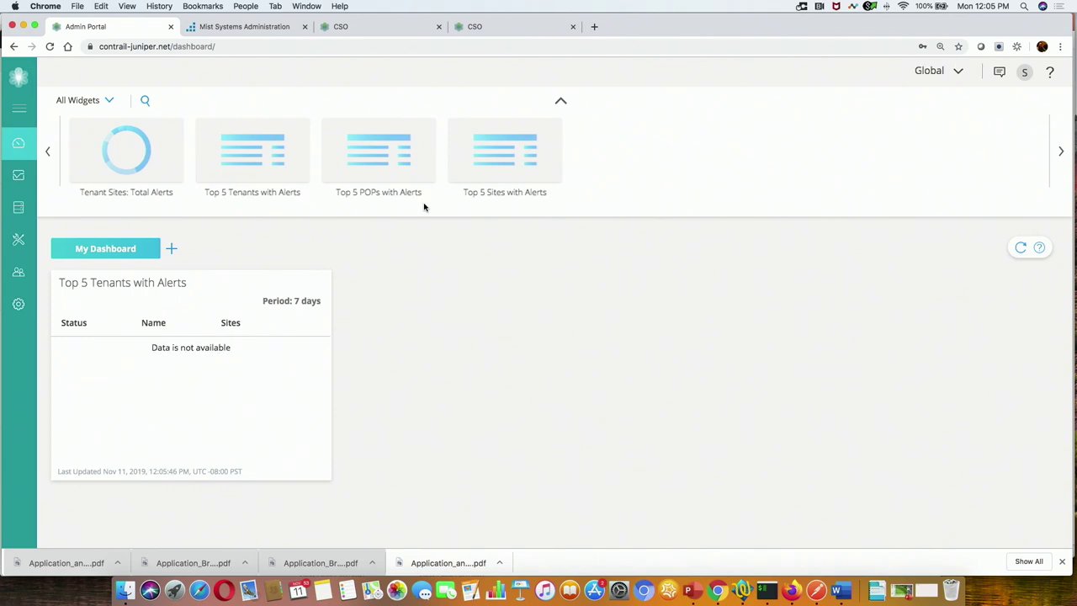
Step: Search the Global scope list for "Tour" and switch to the PRODUCT_TOUR tenant
left_click(926, 71)
left_click(860, 104)
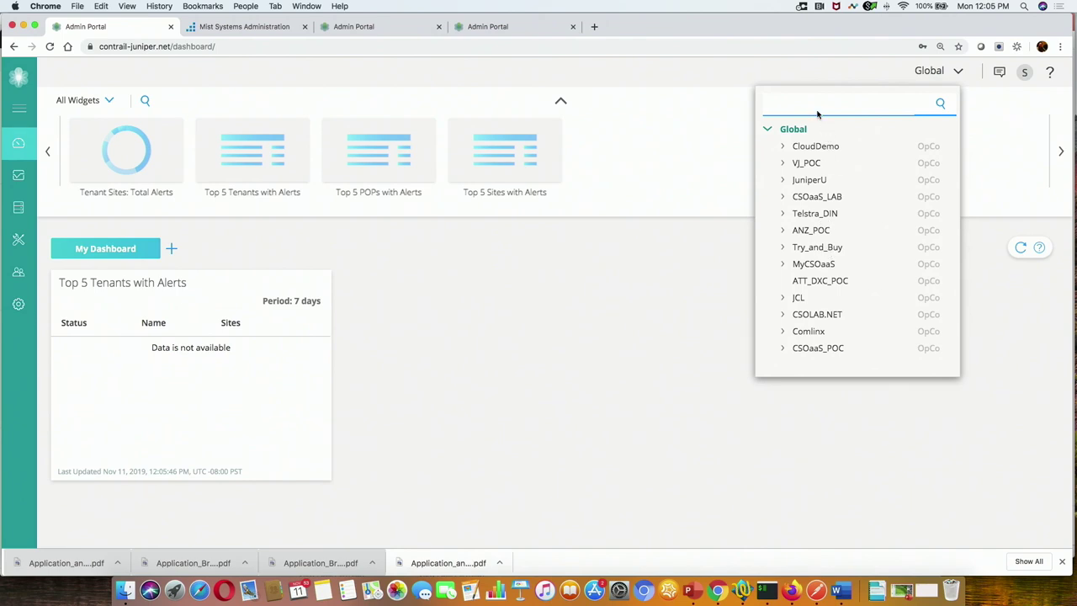
type("Tour")
key("Return")
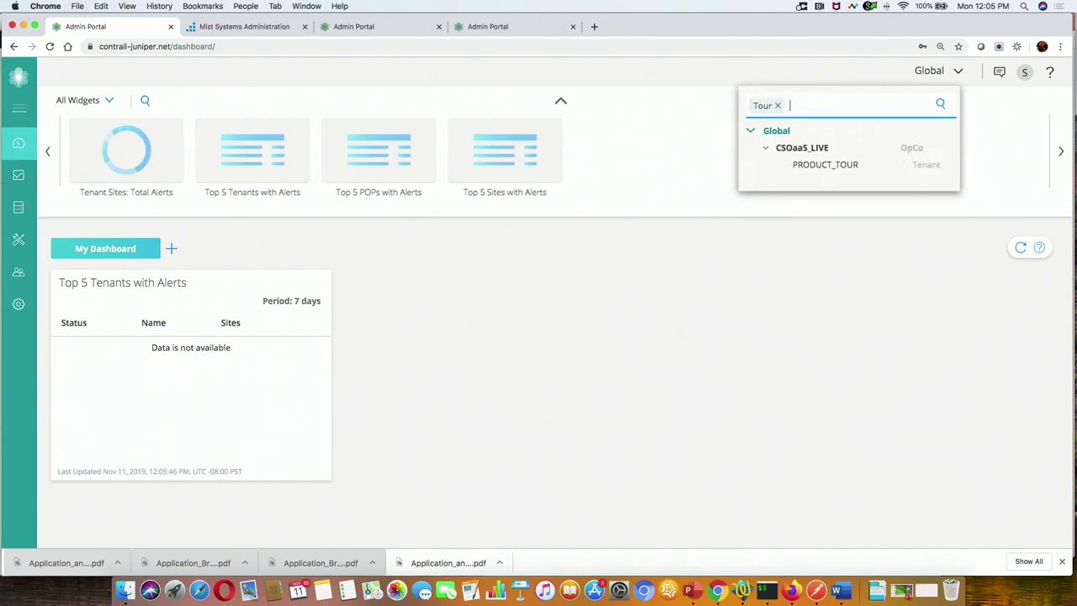
left_click(817, 164)
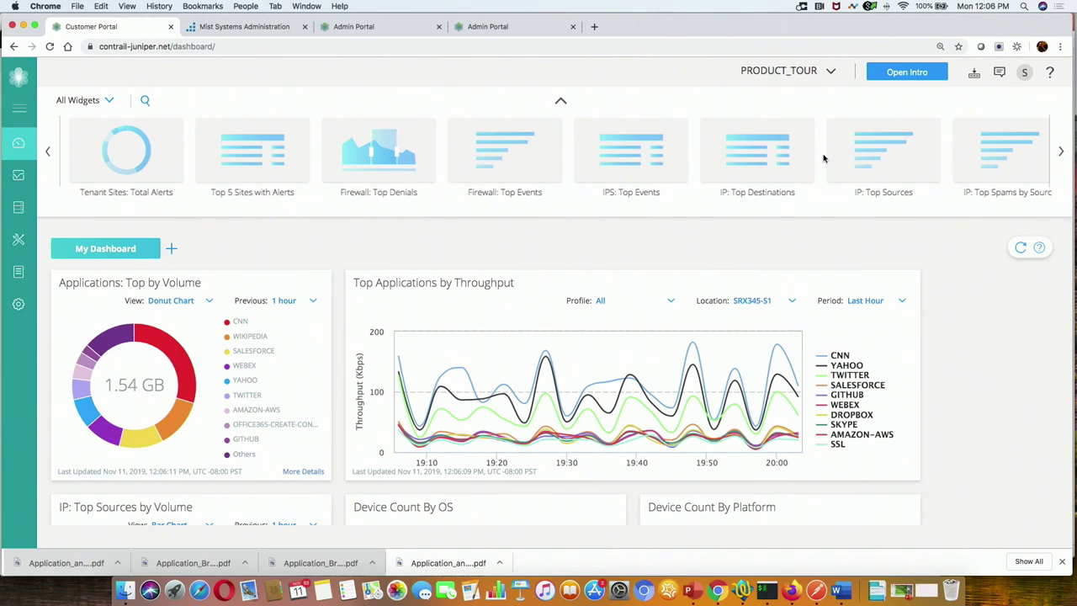
Step: Start the dashboard intro tour, advance to the hint about adding widgets, and skip the rest
left_click(909, 74)
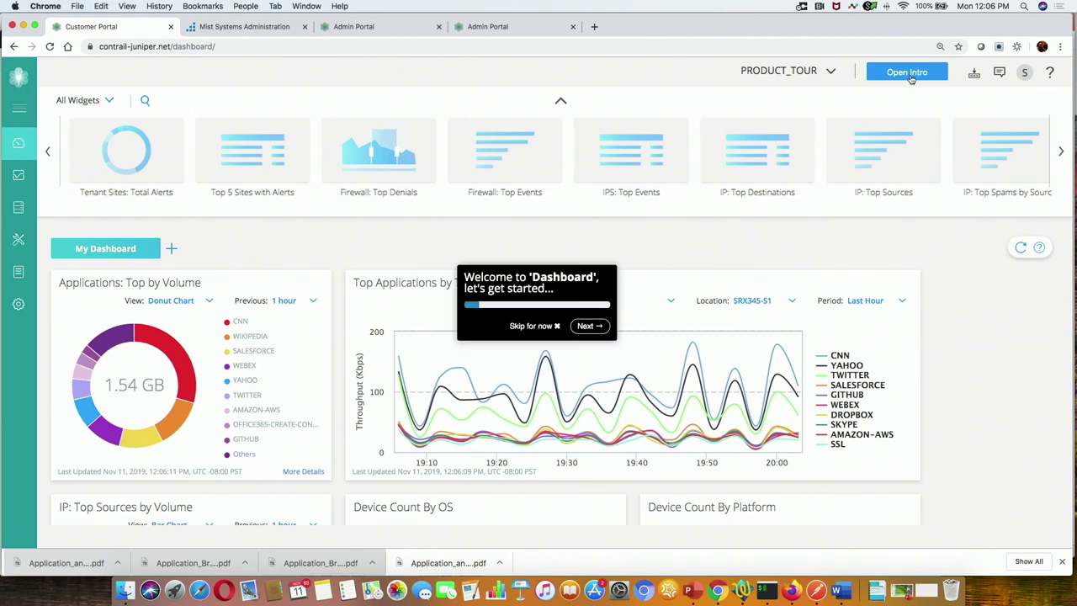
left_click(589, 326)
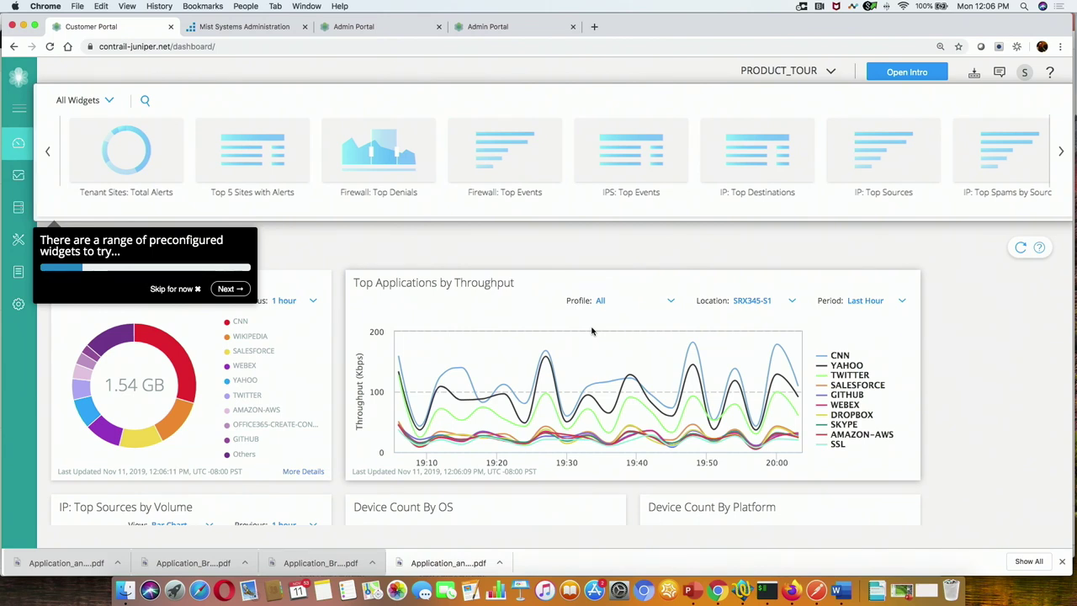
left_click(228, 289)
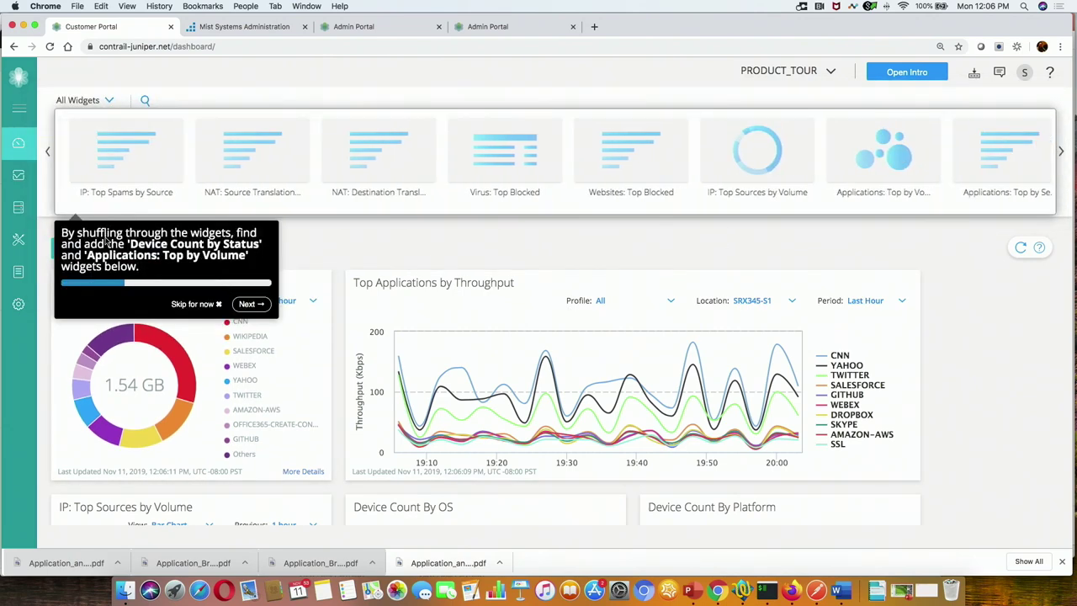
left_click(196, 304)
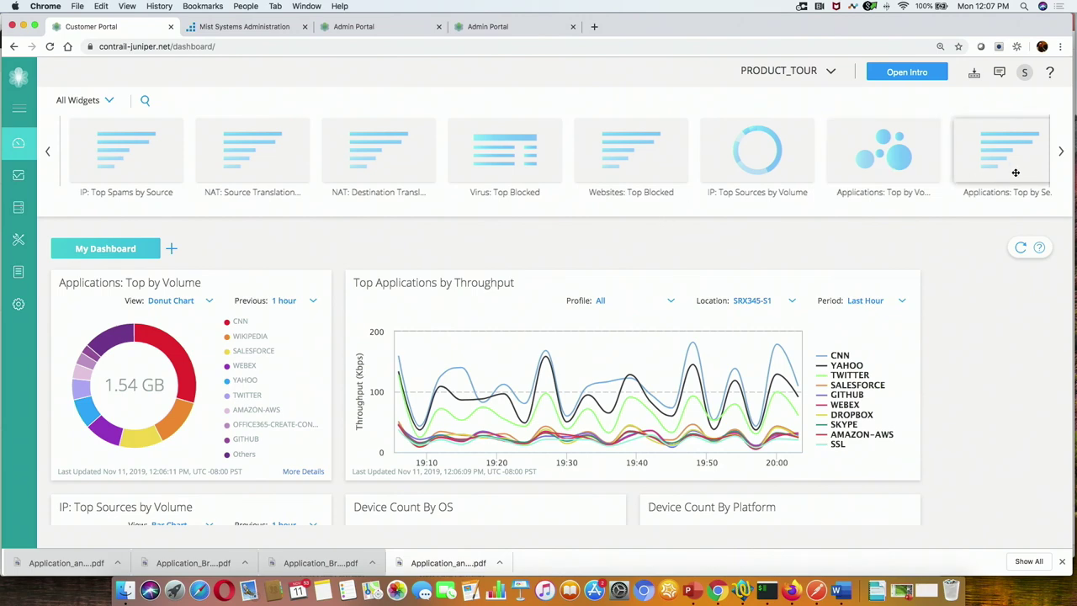
Step: Add the Applications: Top by Sessions widget to My Dashboard and check its chart type options, cancelling the edit
left_click_drag(1016, 173, 628, 301)
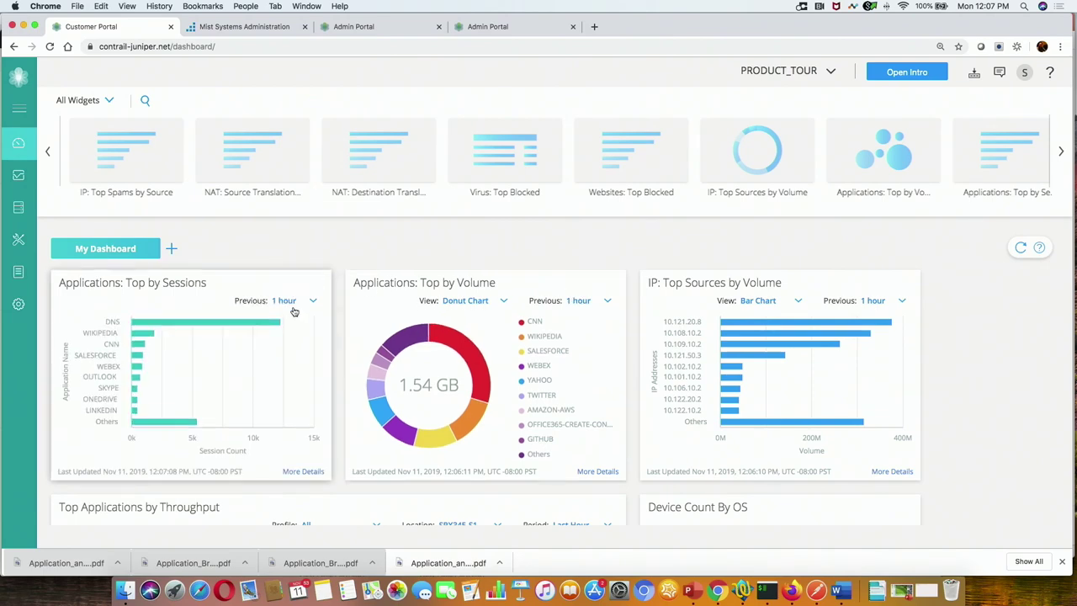
left_click(314, 302)
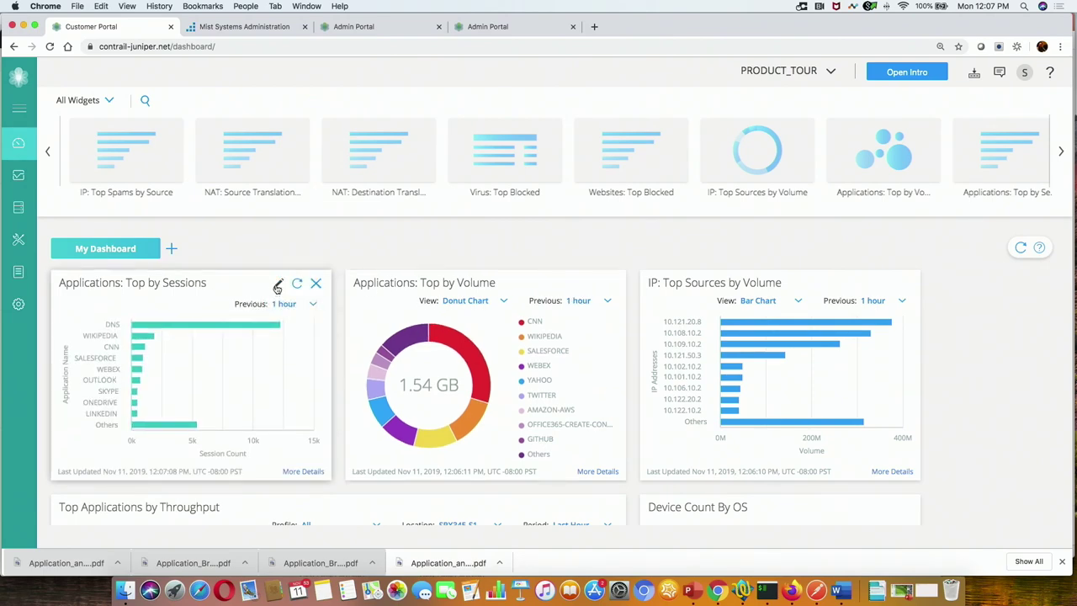
left_click(276, 285)
left_click(465, 303)
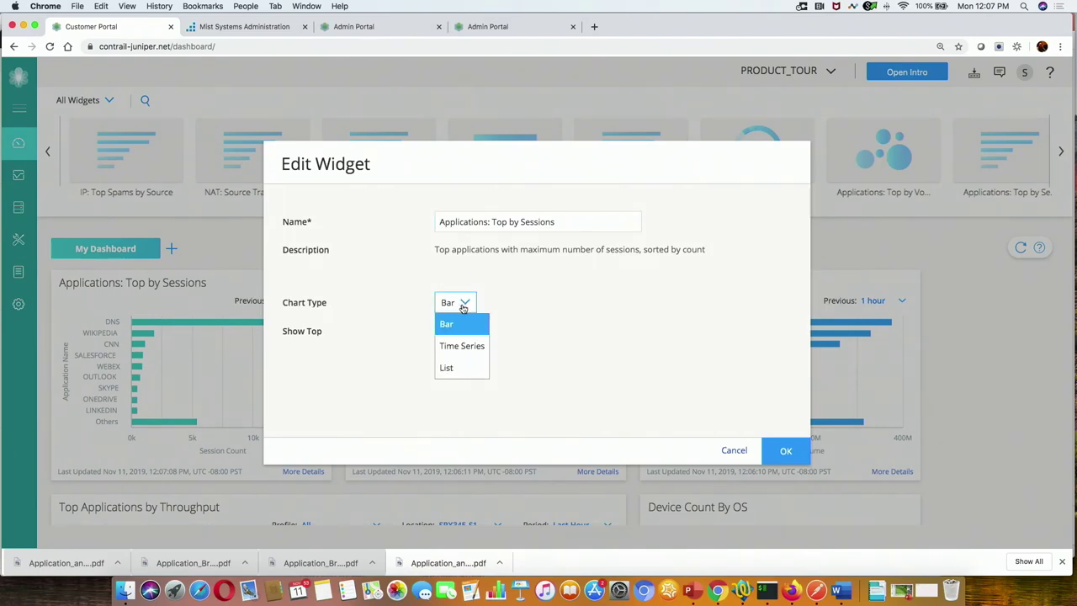
left_click(732, 451)
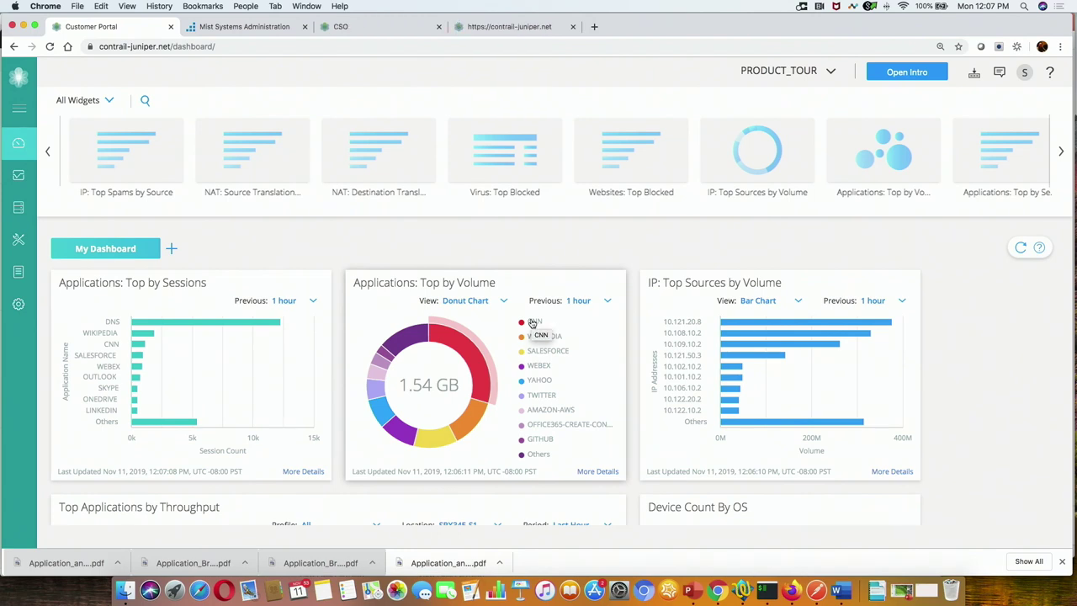
Step: Examine the dashboard widgets for application volume, top source IPs, throughput and device counts
scroll(496, 332, "down", 3)
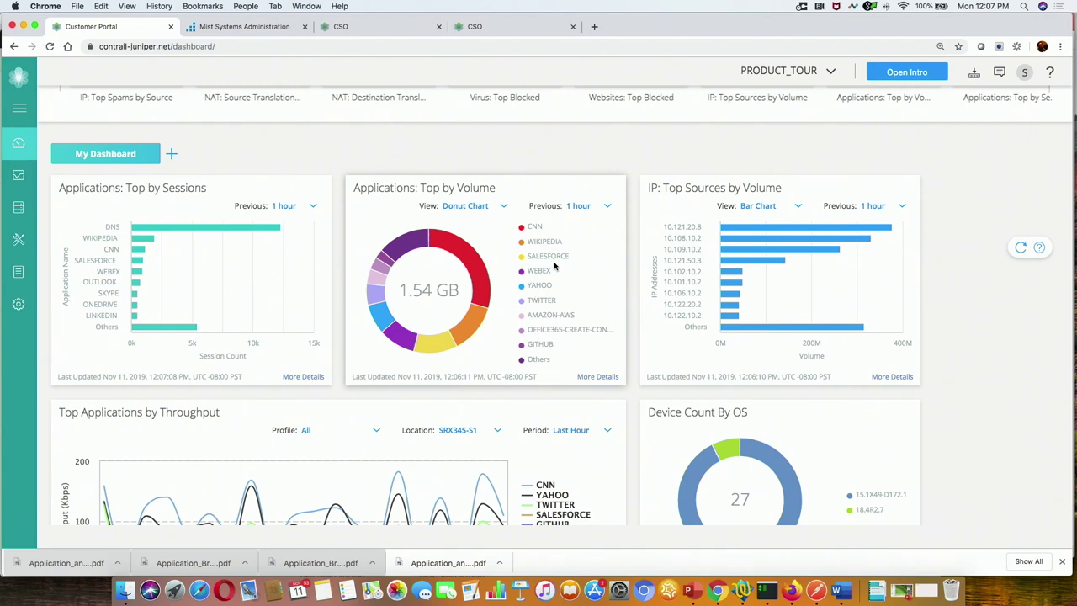
mouse_move(452, 190)
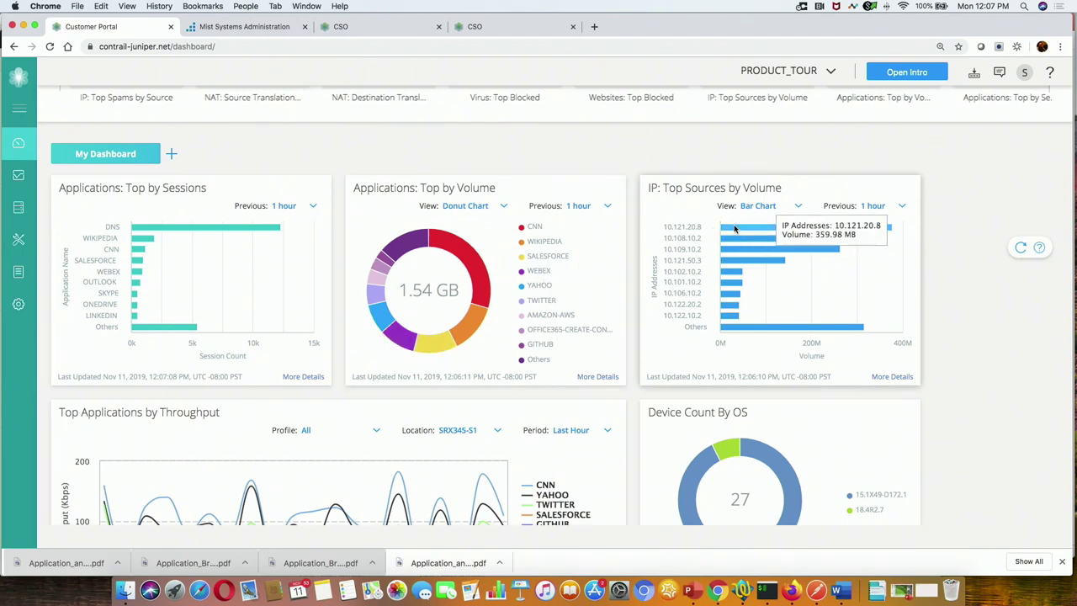
scroll(476, 370, "down", 5)
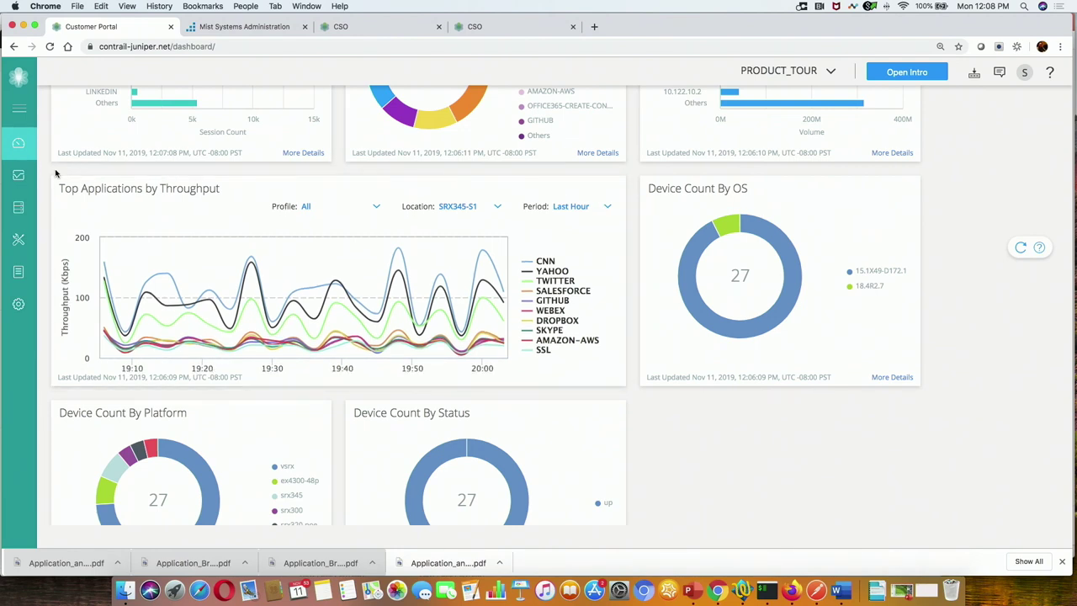
Step: Open the Monitor overview and bring the United States sites and their connections into view on the map
mouse_move(29, 181)
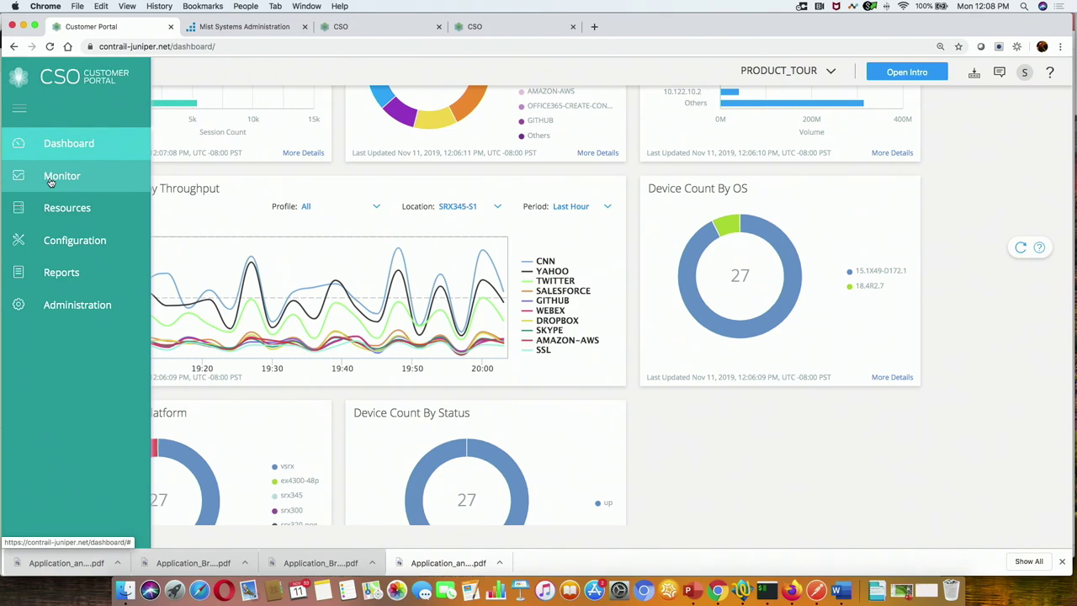
left_click(50, 180)
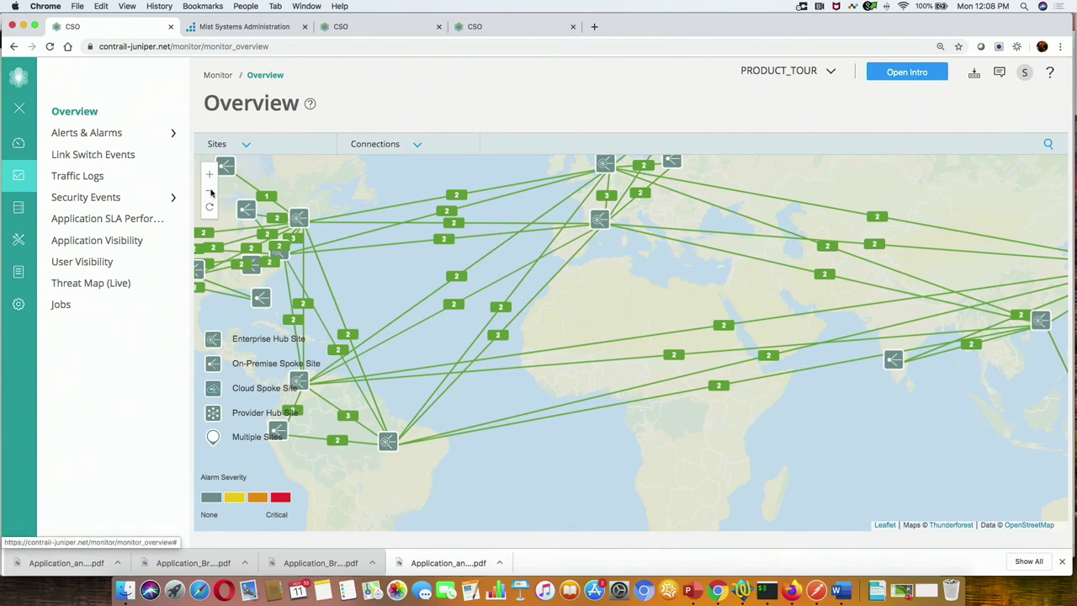
left_click_drag(337, 270, 568, 315)
scroll(540, 242, "up", 1)
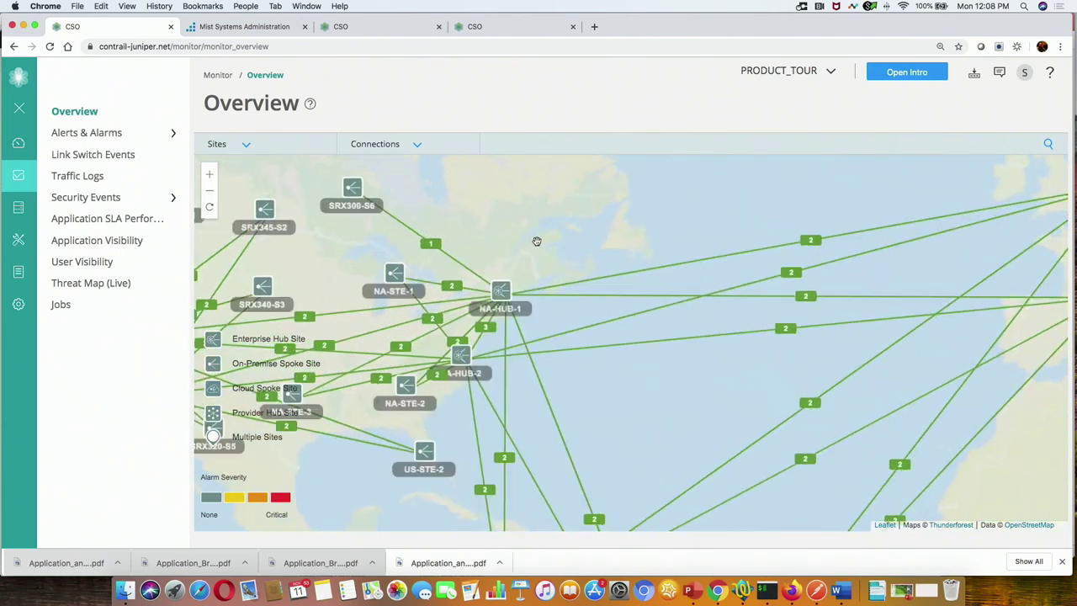
left_click_drag(526, 242, 699, 216)
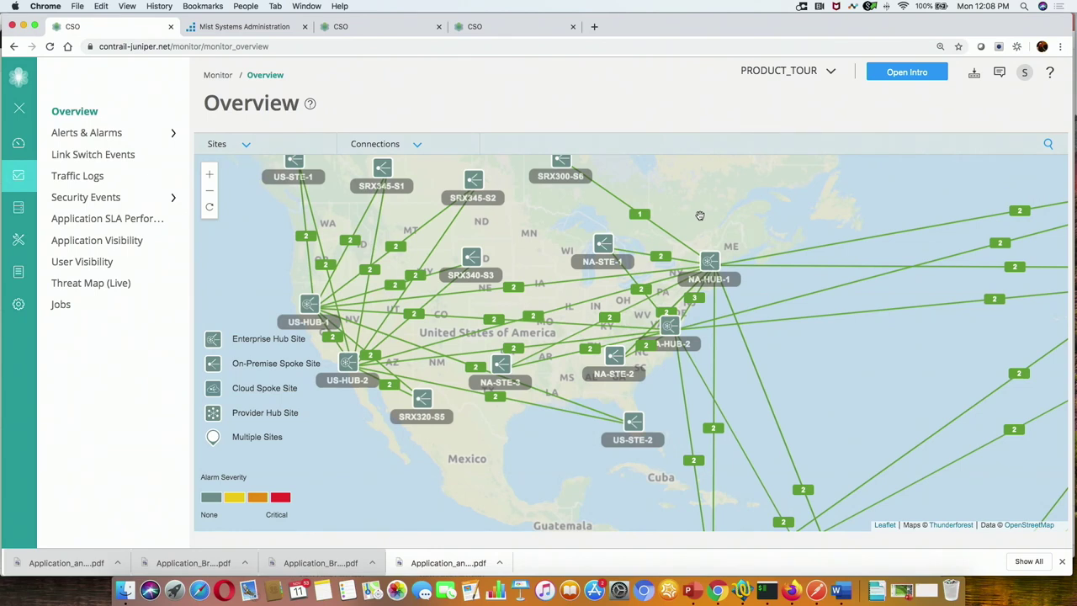
Step: Inspect the map summaries of NA-HUB-1, NA-STE-1 and NA-STE-3, and review the detailed overview of NA-STE-3
mouse_move(712, 266)
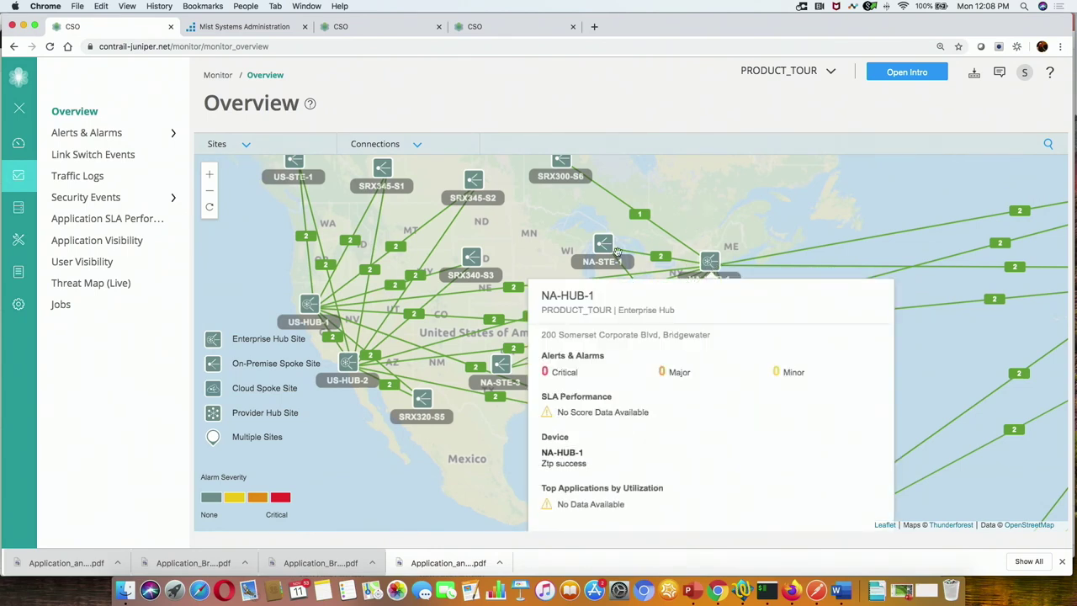
mouse_move(601, 246)
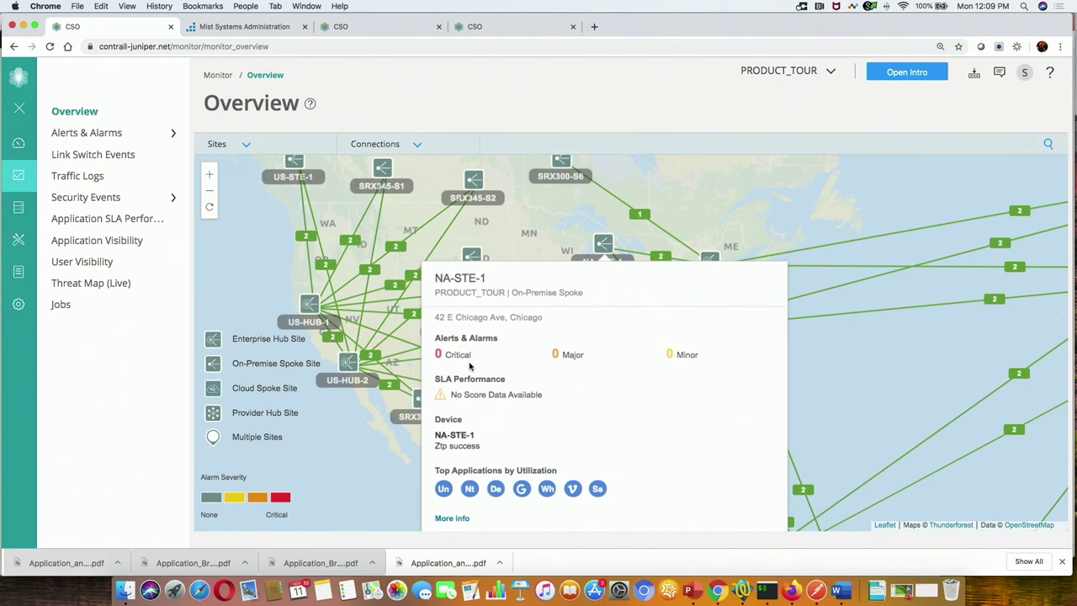
left_click(520, 219)
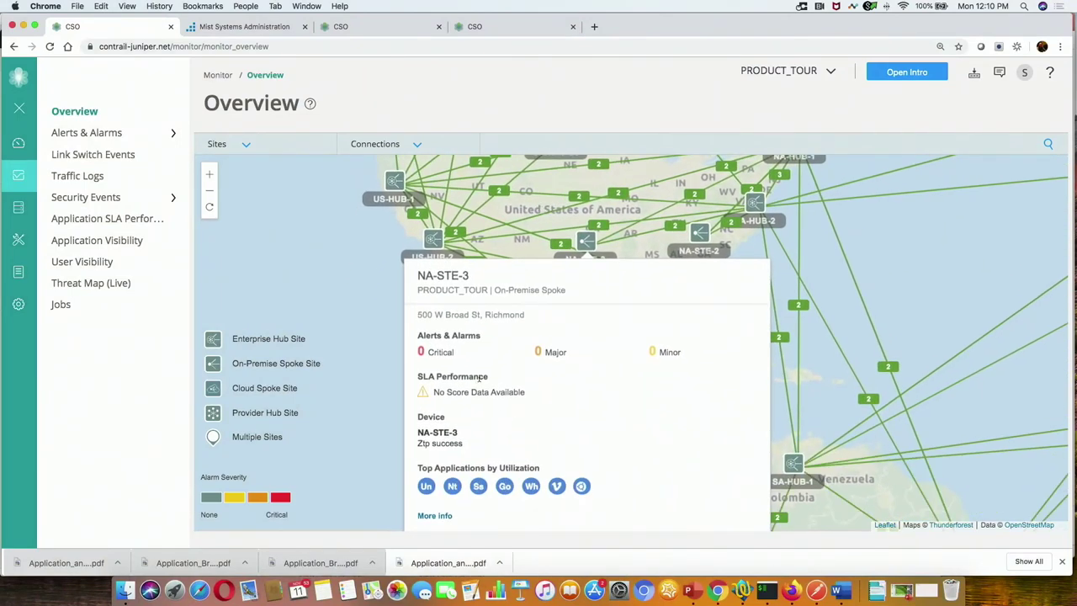
left_click(434, 516)
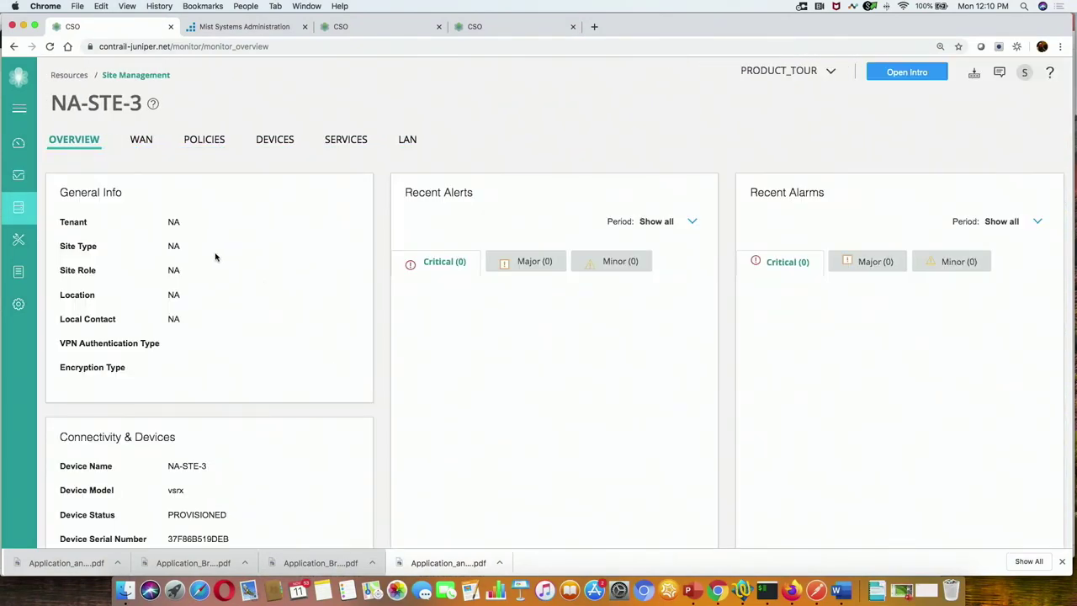
scroll(176, 282, "down", 2)
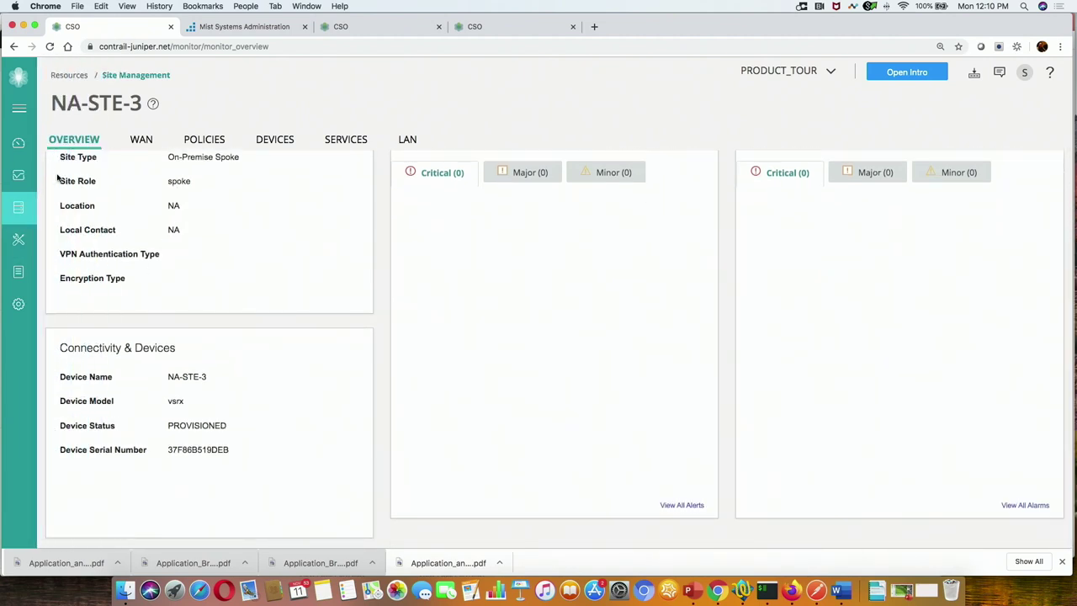
Step: Open Site Management under Resources and look through the list of hub and spoke sites
mouse_move(41, 208)
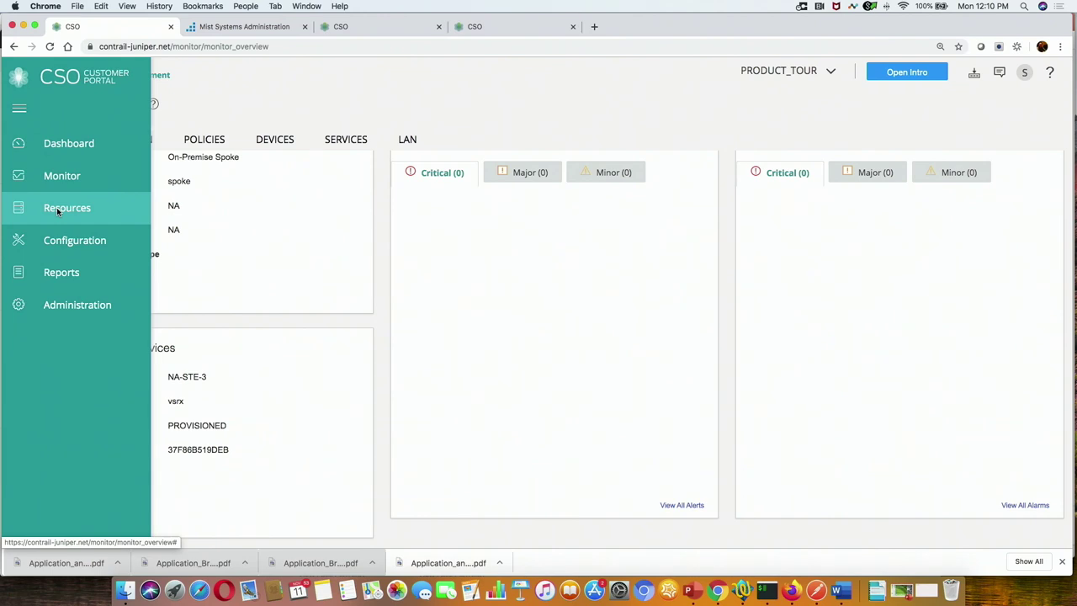
left_click(56, 207)
left_click(109, 113)
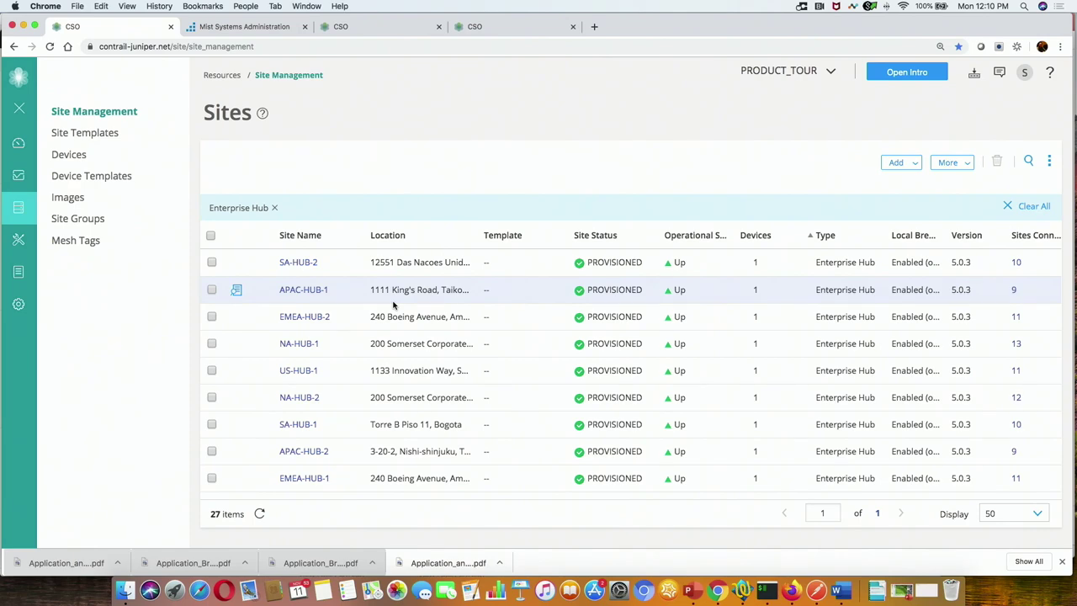
scroll(392, 362, "down", 5)
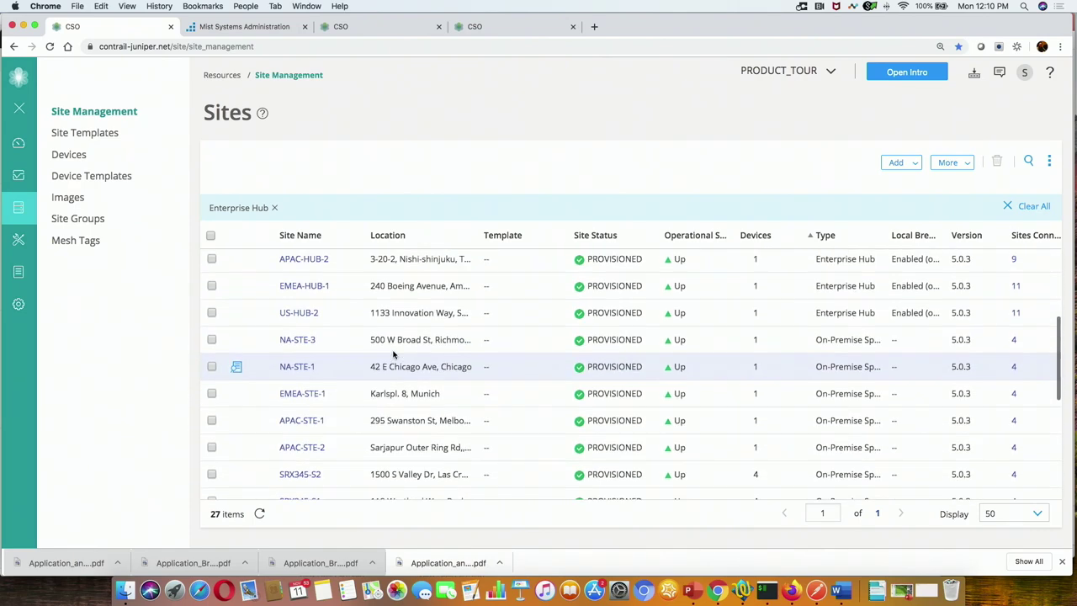
scroll(393, 355, "down", 4)
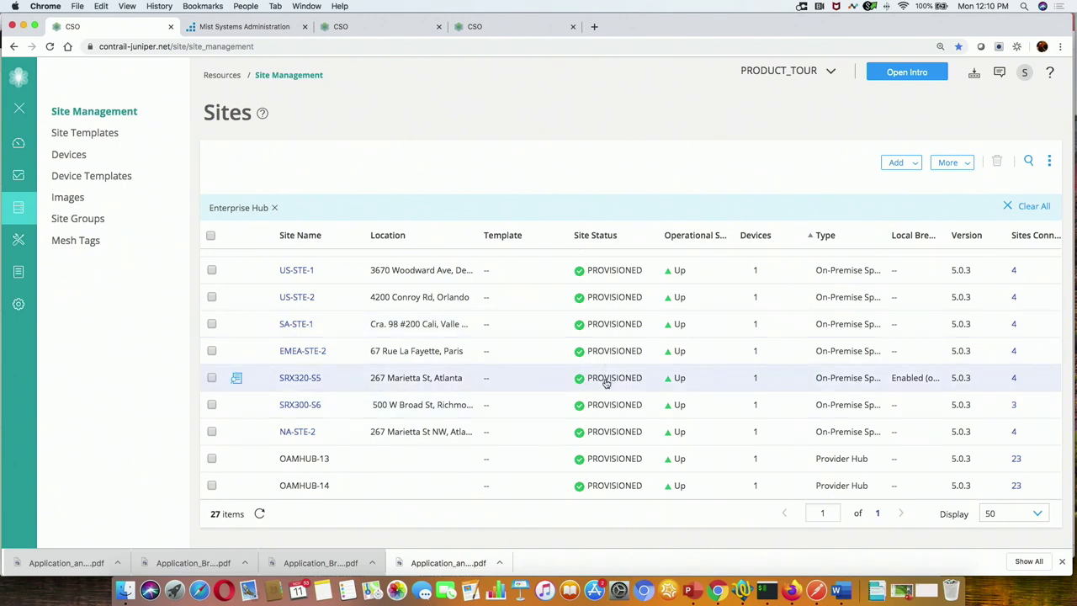
Step: Open the SRX320-S5 site and review its overview, devices, services and LAN details
left_click(300, 378)
scroll(263, 372, "down", 3)
scroll(295, 361, "up", 3)
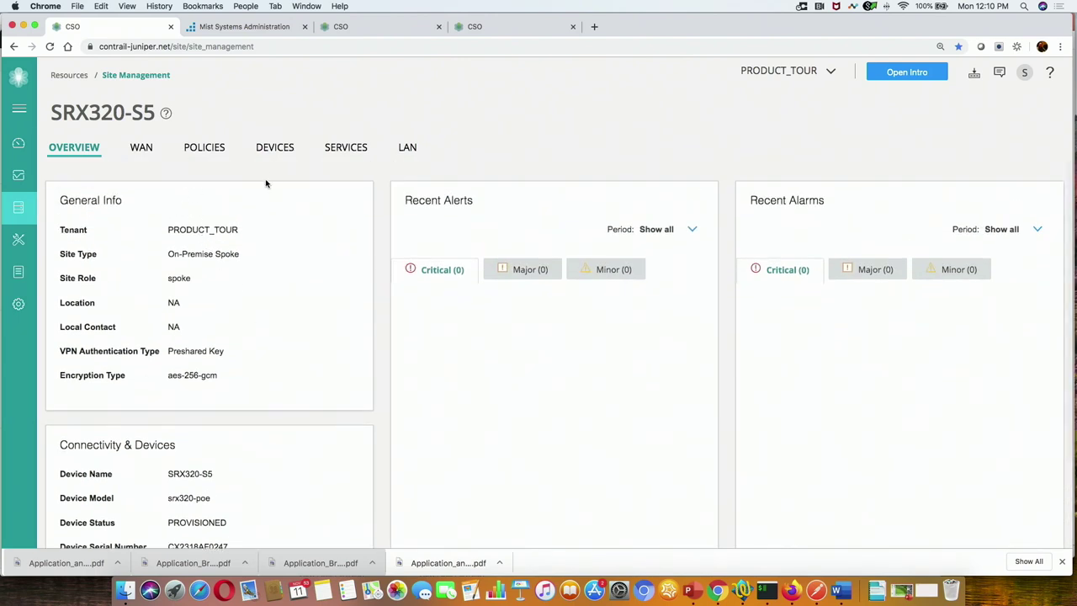
left_click(276, 148)
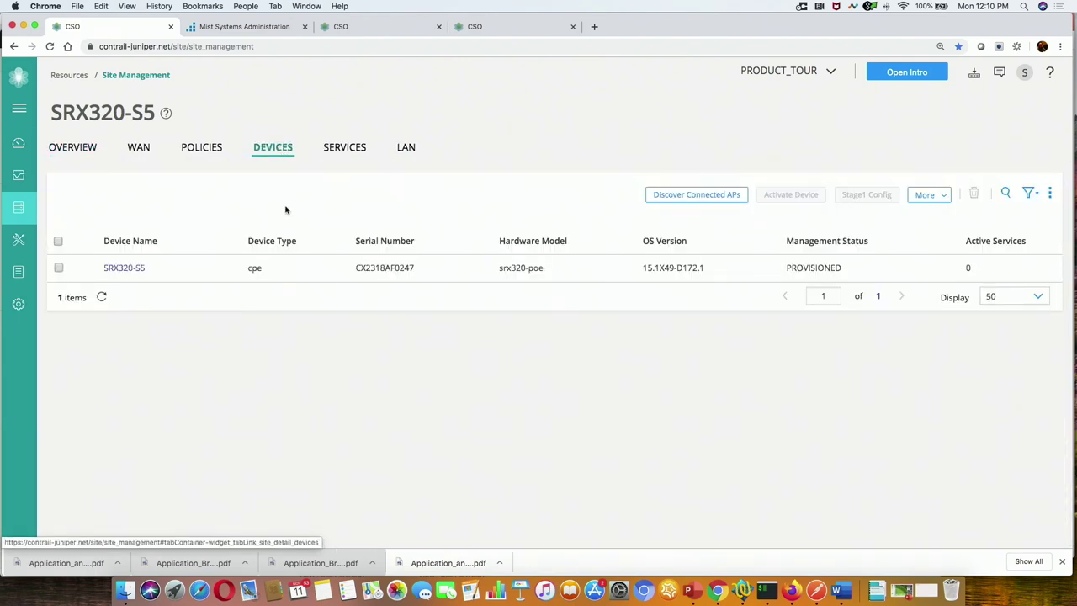
left_click(353, 148)
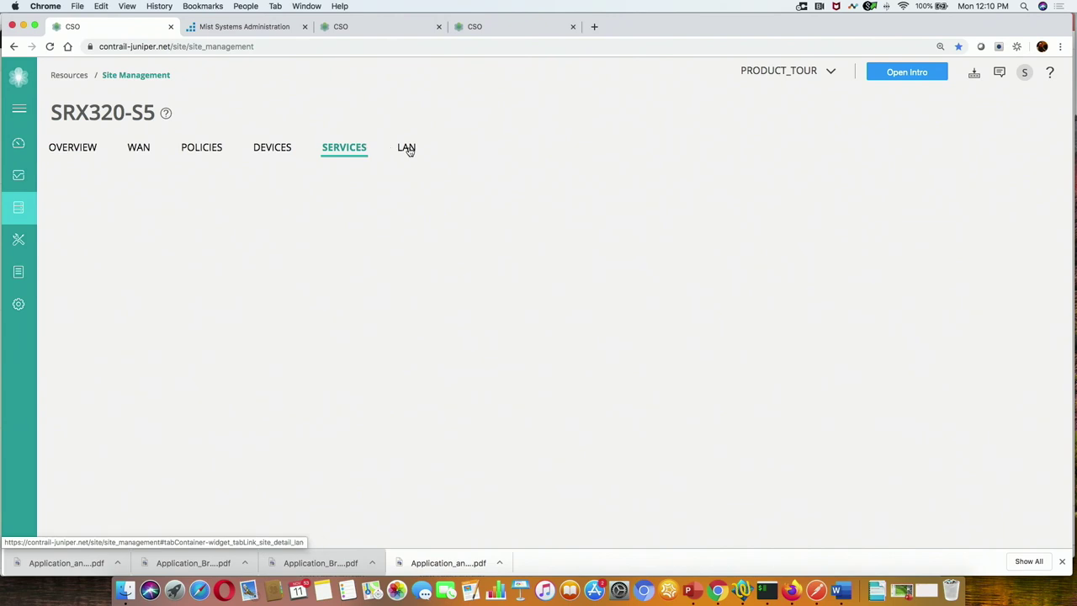
left_click(407, 149)
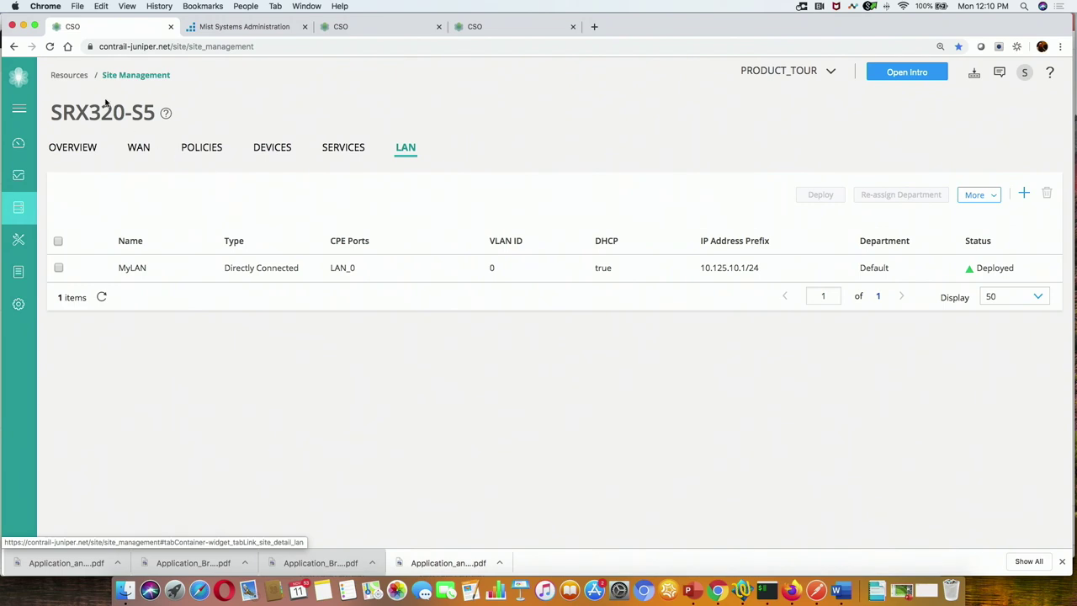
Step: Return to the site list, look through the hub and spoke sites, and review the overview and devices of SRX345-S1
left_click(67, 75)
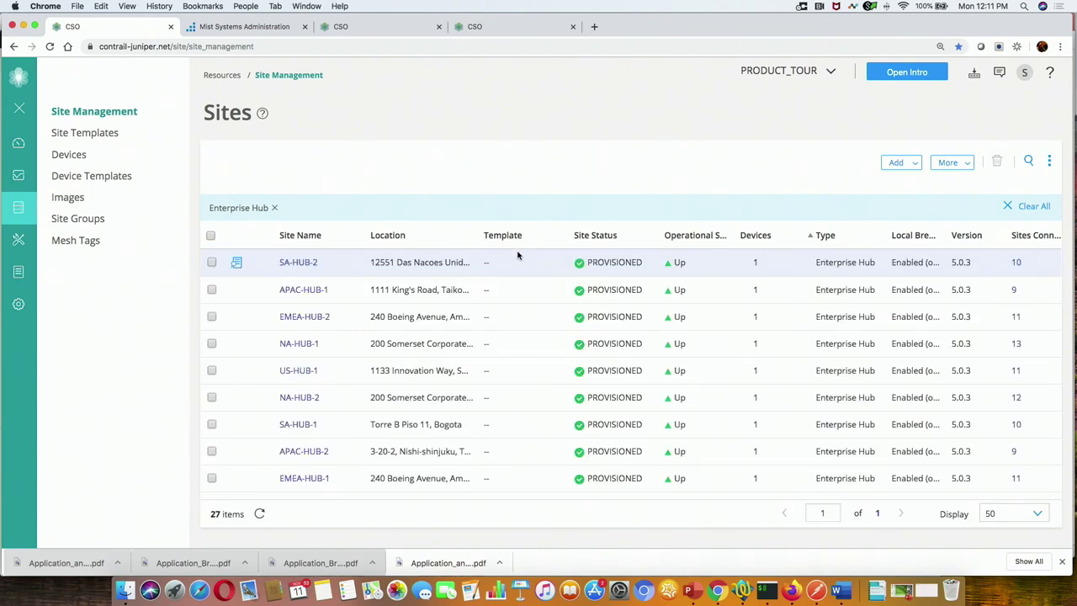
scroll(617, 339, "down", 10)
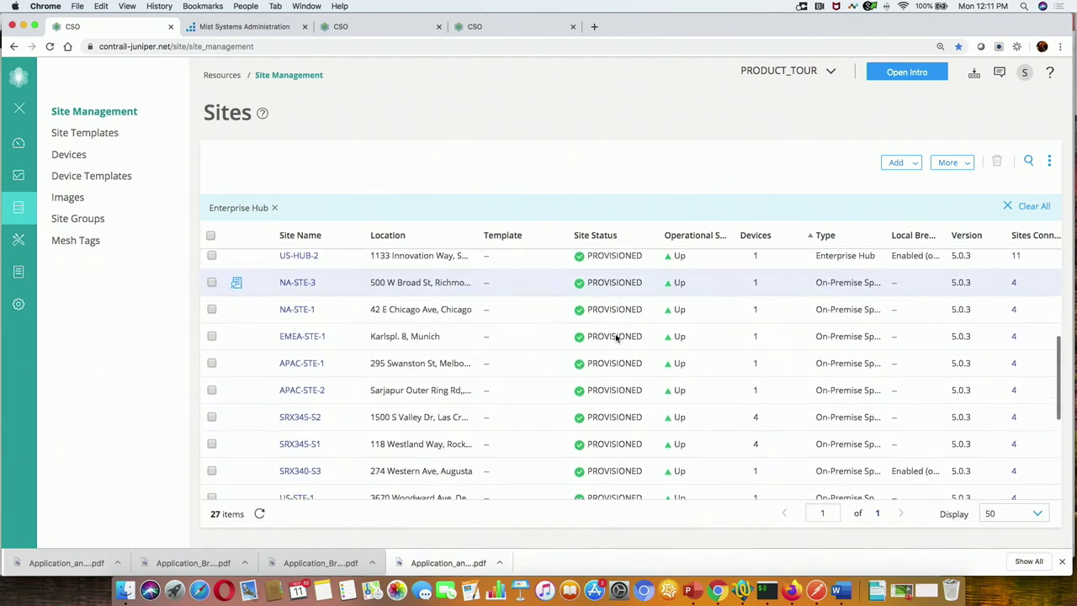
scroll(618, 339, "down", 1)
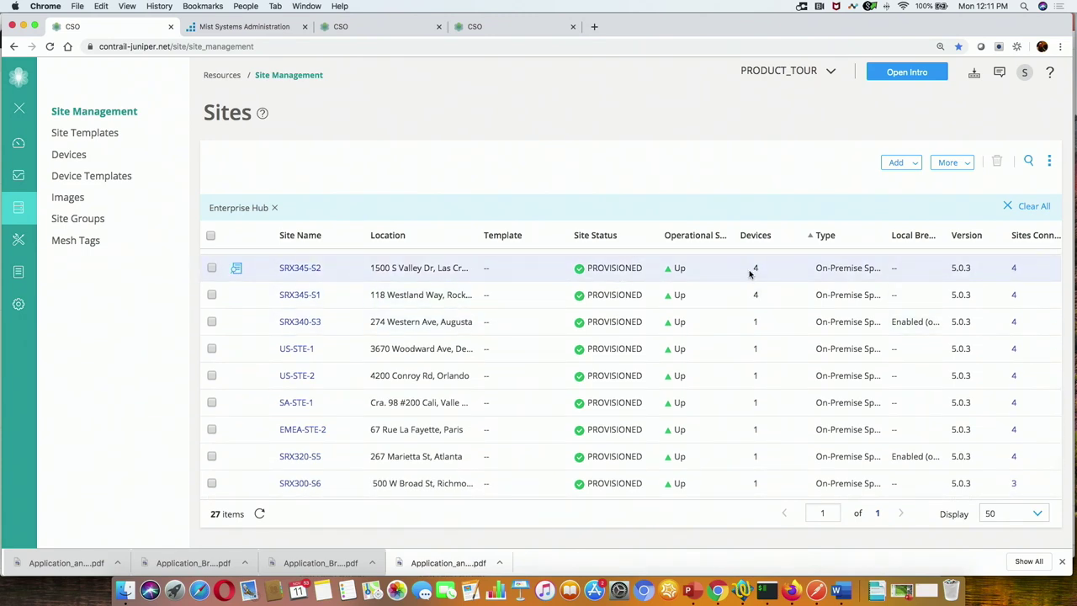
left_click(299, 295)
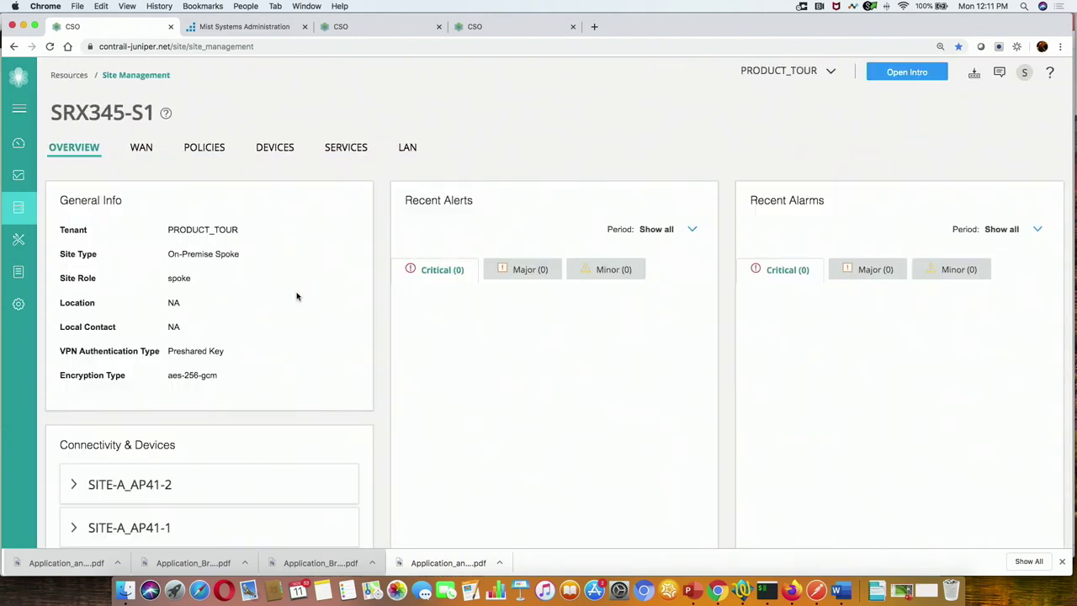
scroll(283, 395, "down", 3)
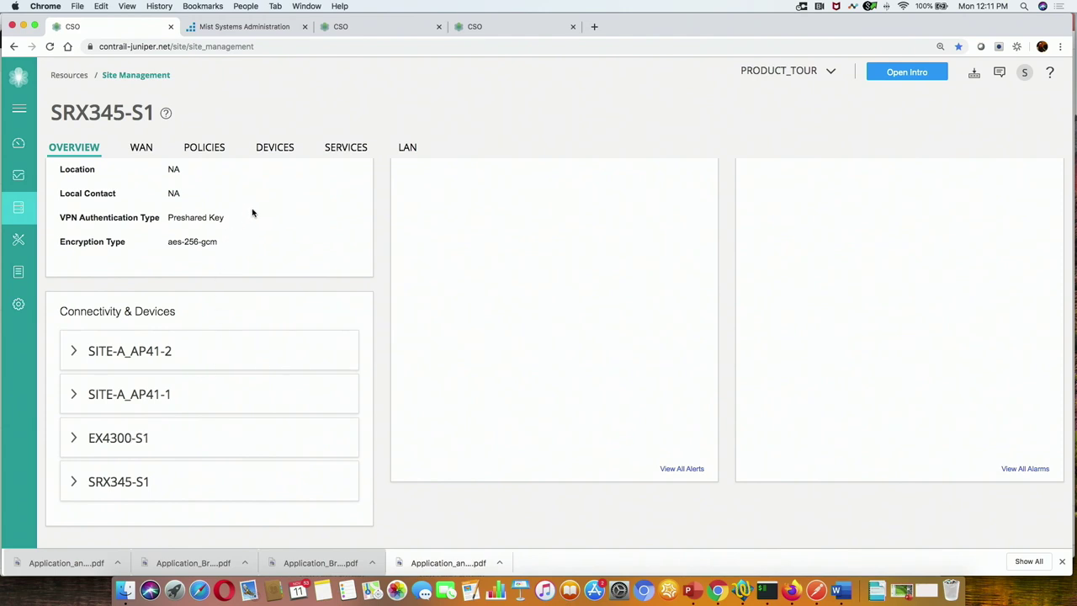
left_click(276, 149)
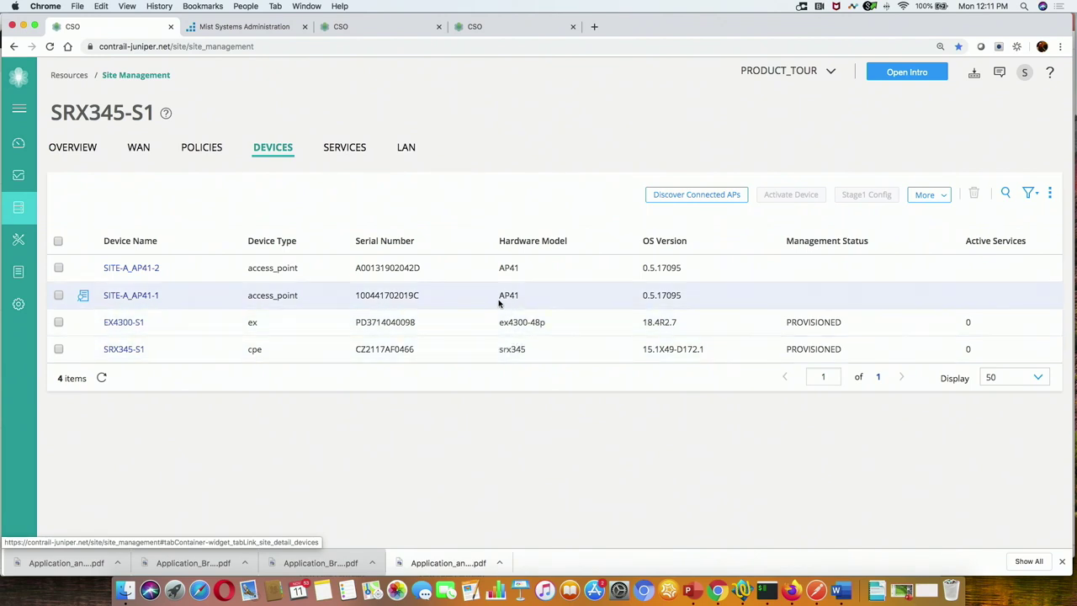
Step: Open access point SITE-A_AP41-1 in Mist, enlarge the page to review its details, and open the site's access point list
left_click(130, 296)
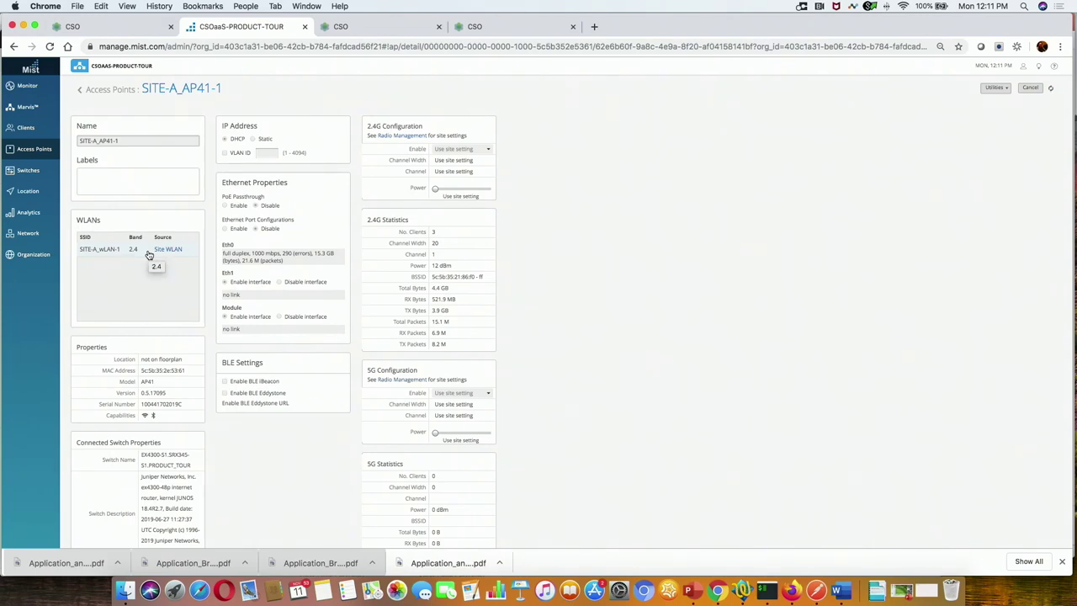
key("super+equal")
key("super+equal")
key("super+equal")
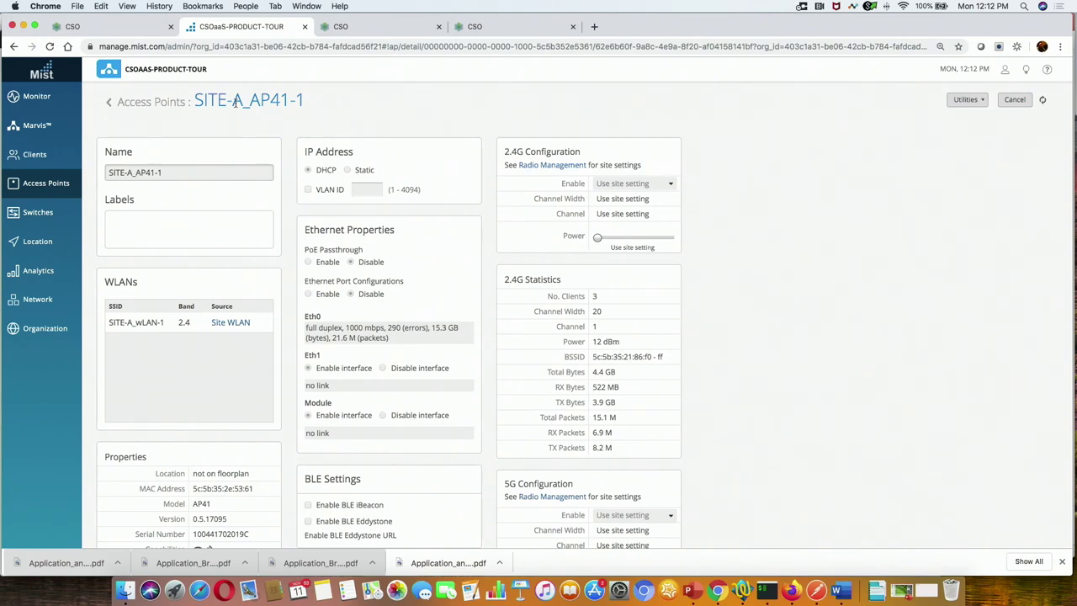
left_click(30, 185)
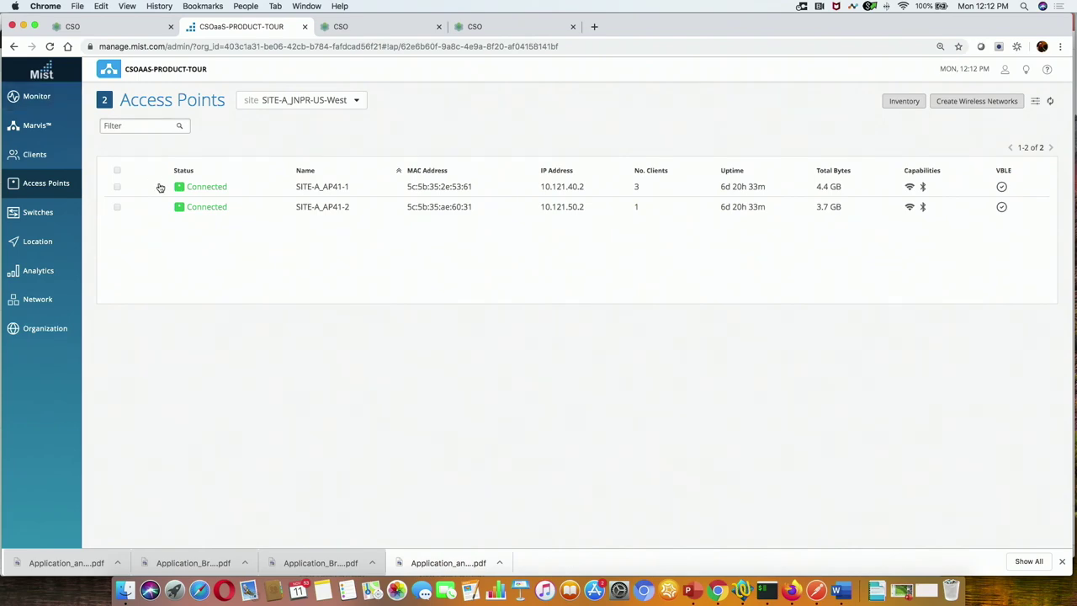
Step: Open the Mist Monitor insights for SITE-A_JNPR-US-West and review the traffic timeline, site events and applications
left_click(36, 96)
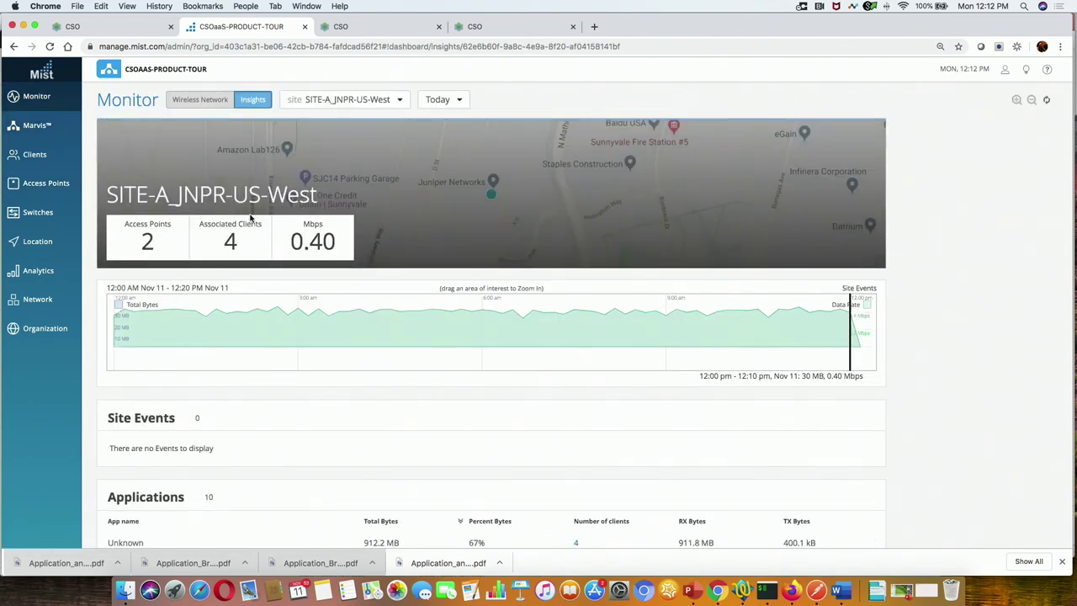
left_click(367, 353)
scroll(397, 424, "down", 3)
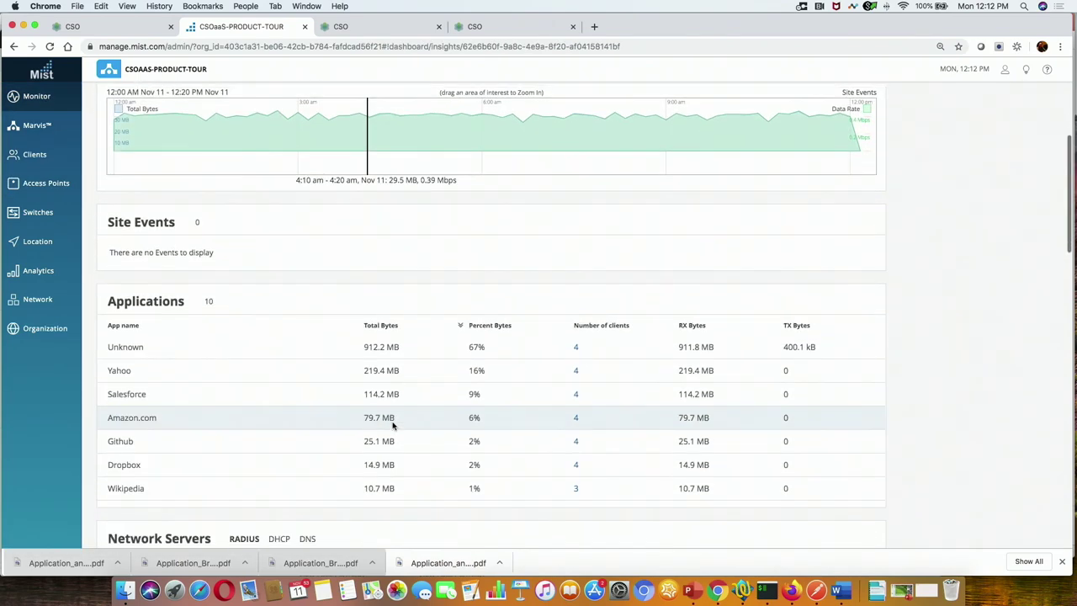
scroll(337, 404, "down", 2)
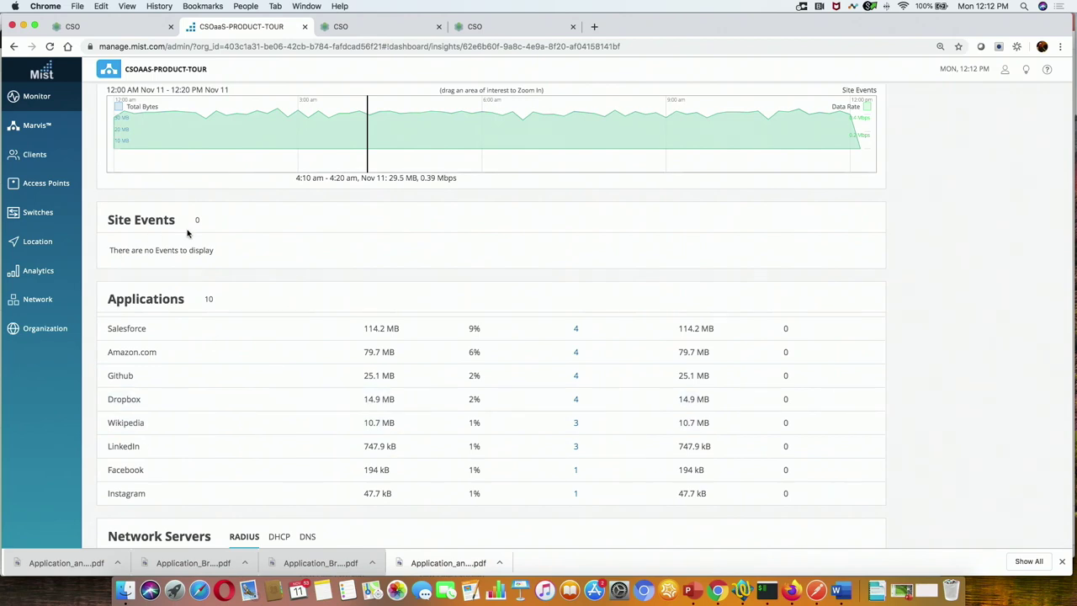
Step: Switch back to CSO and review the WAN view of SRX345-S1, including the US-HUB-1 tunnels, link metrics and top applications
left_click(121, 32)
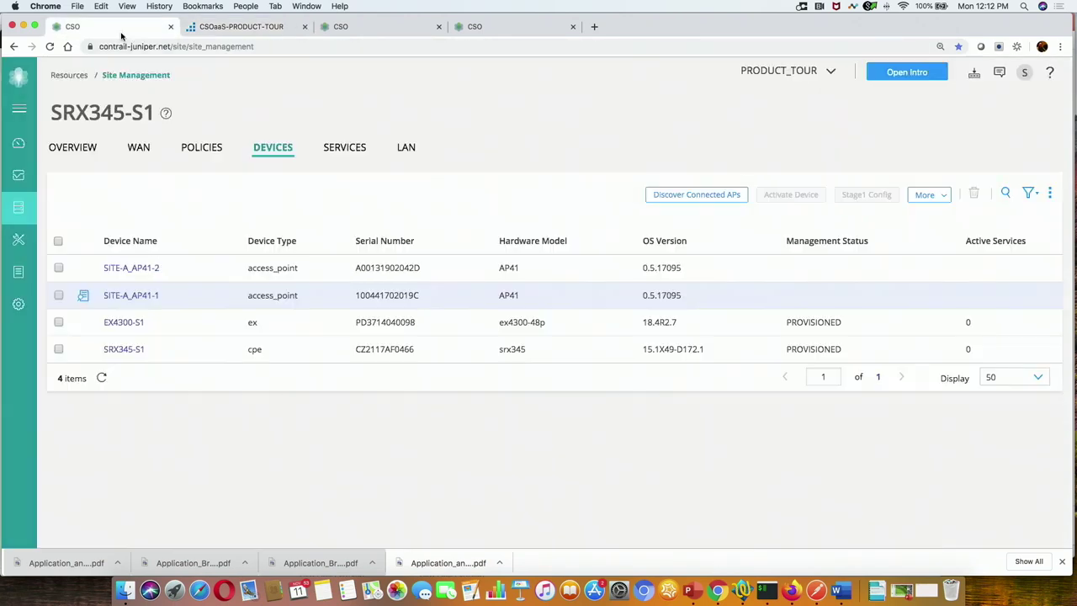
left_click(138, 150)
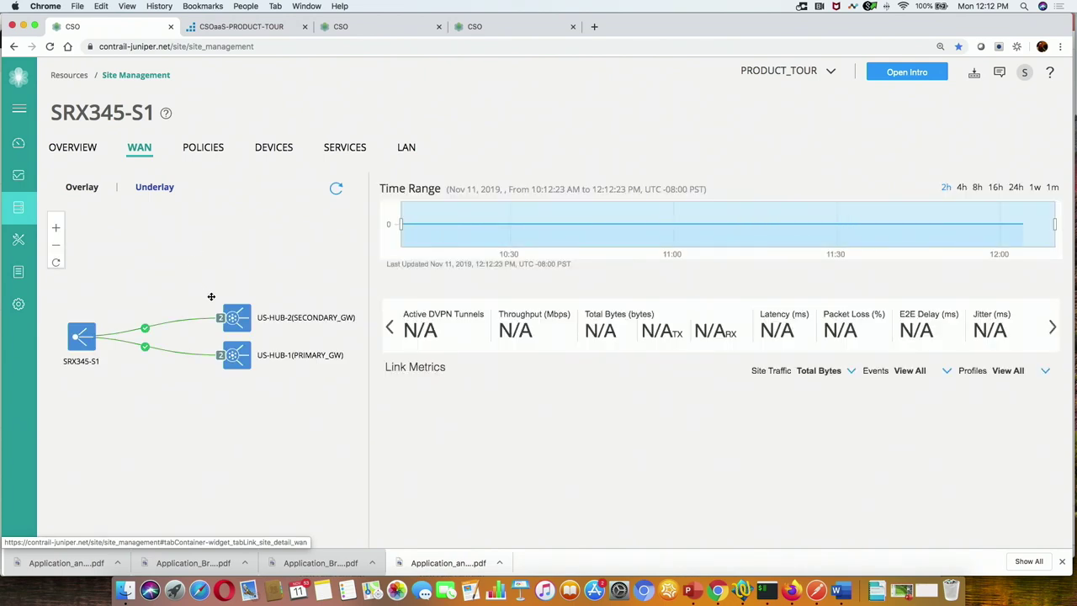
left_click(239, 357)
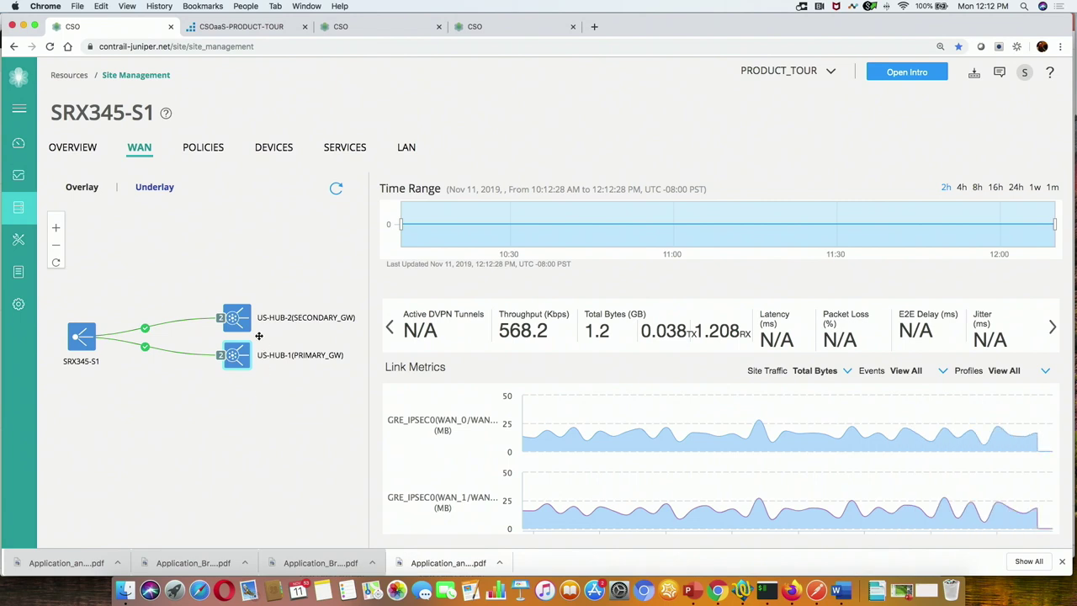
left_click(223, 355)
mouse_move(241, 353)
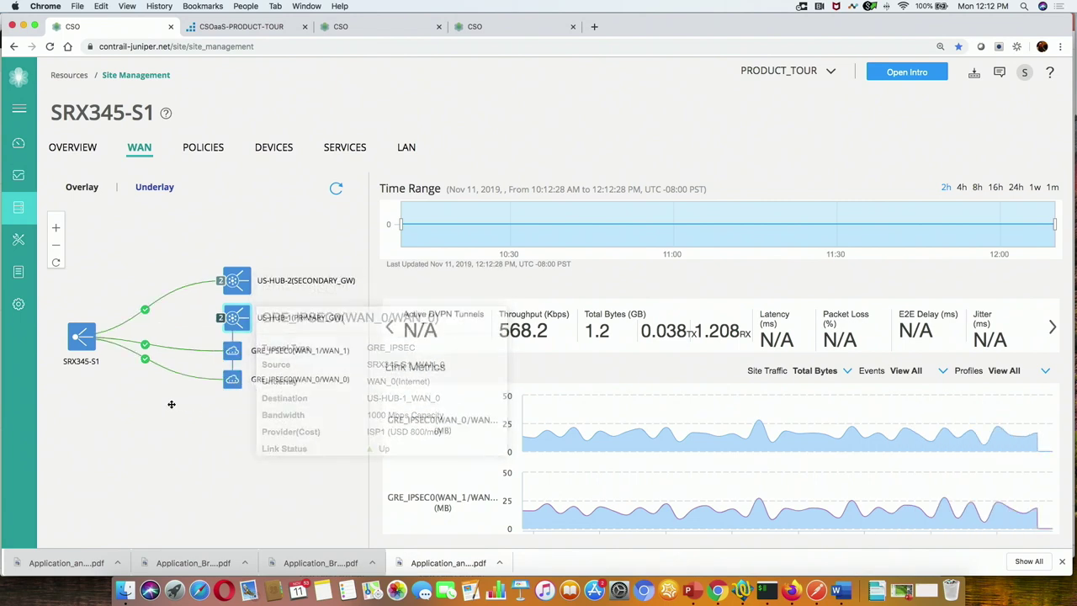
scroll(625, 456, "down", 5)
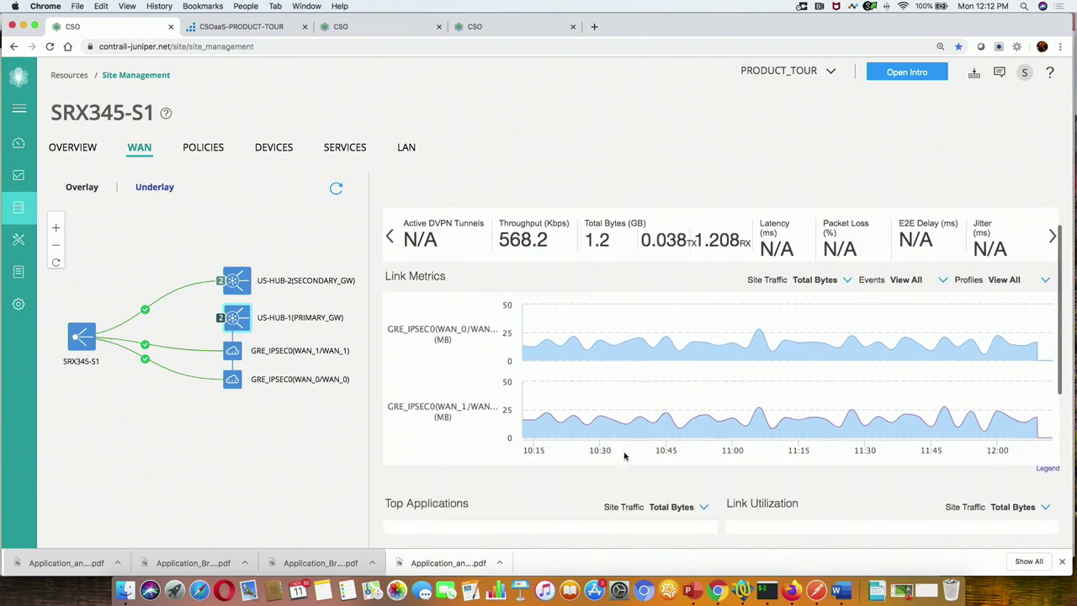
scroll(624, 456, "down", 1)
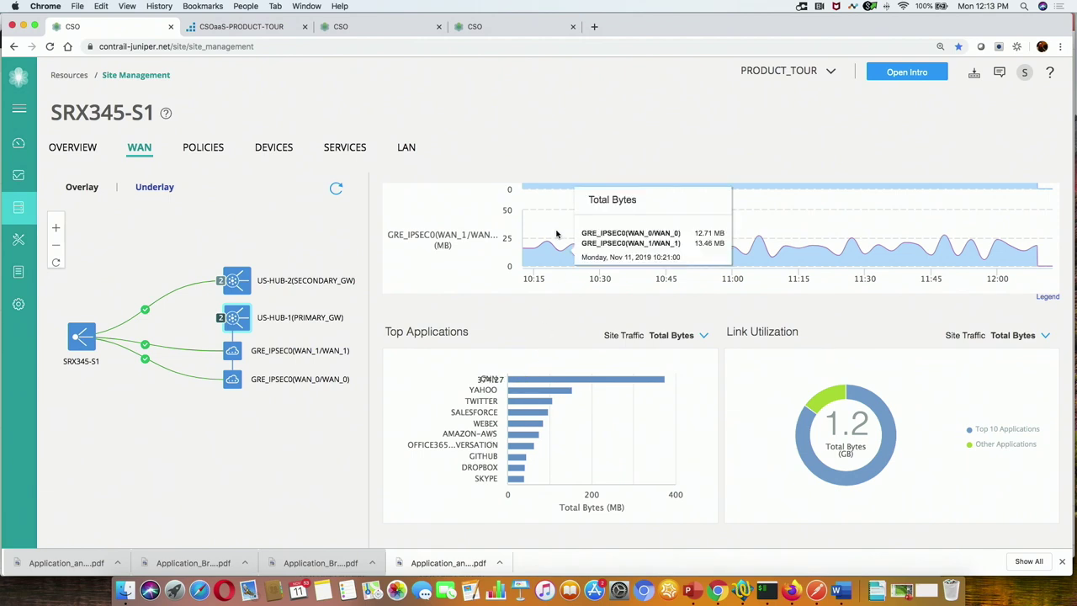
Step: Log in to Contrail Service Orchestration in the two remaining browser sessions with the prefilled credentials
left_click(384, 25)
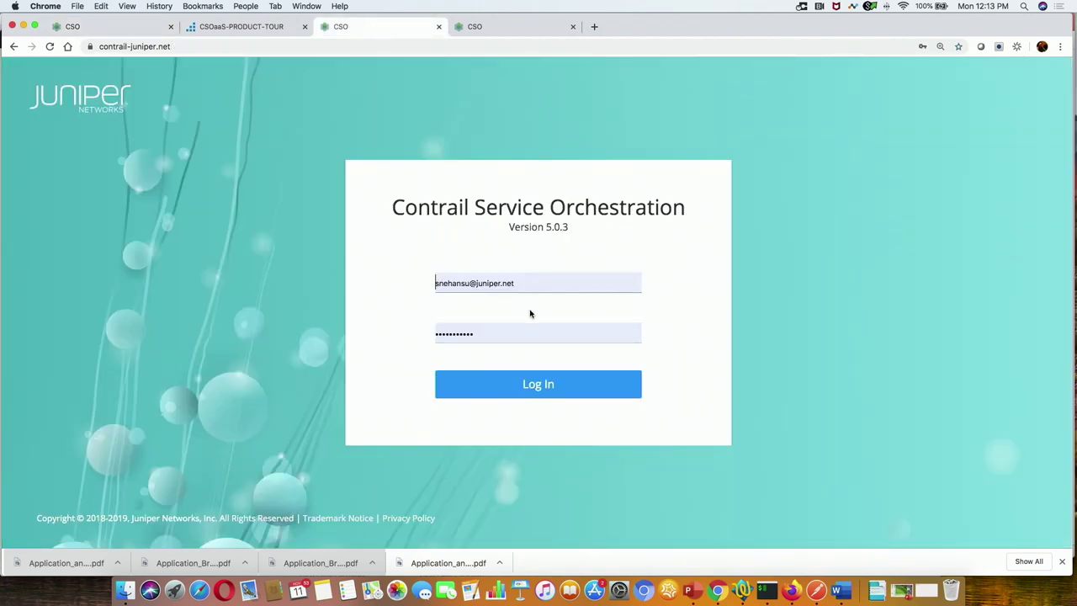
left_click(520, 381)
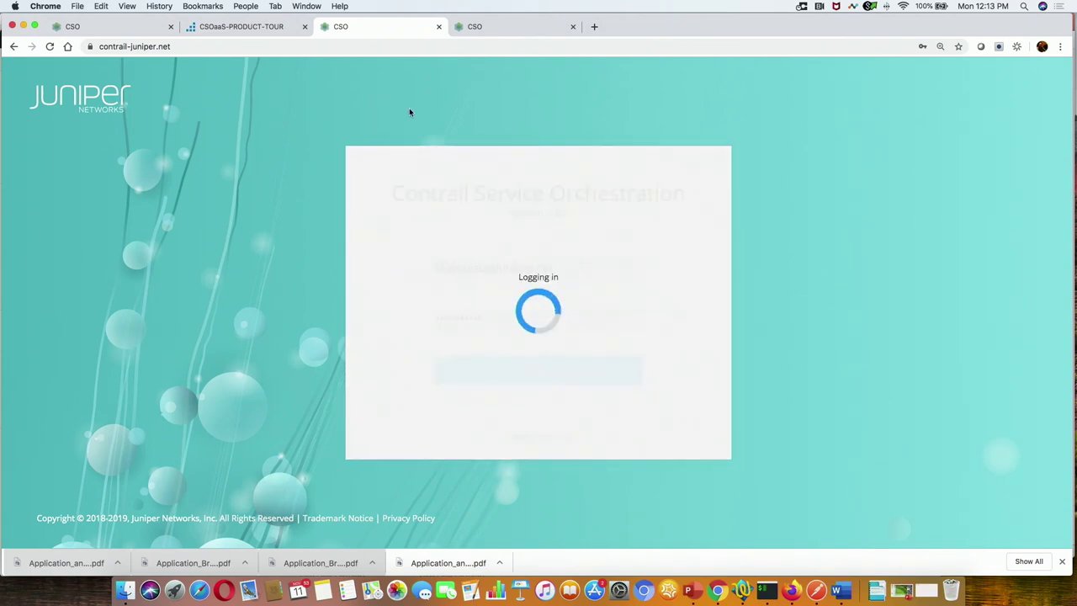
left_click(511, 34)
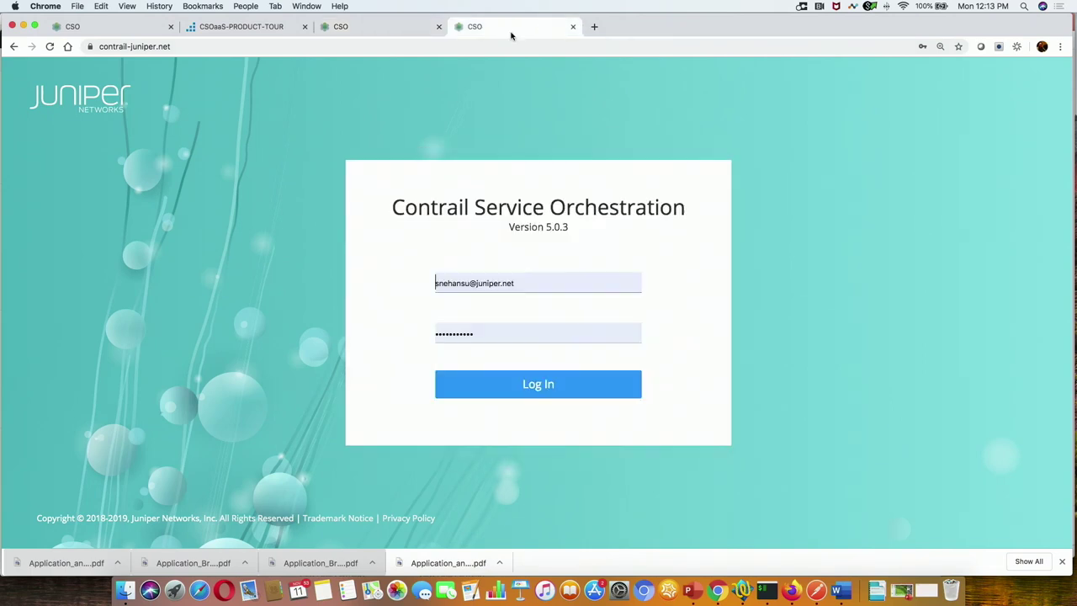
left_click(520, 389)
left_click(515, 366)
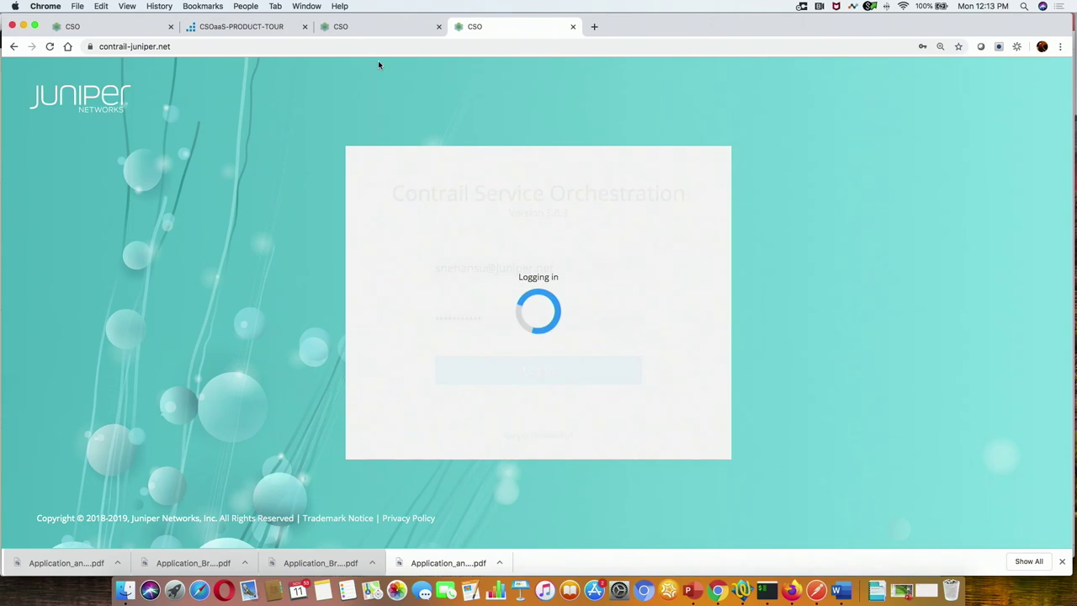
Step: In the first Admin Portal session, search the scopes for "Enterprise" and switch from Global to the Enterprise101 tenant
left_click(359, 27)
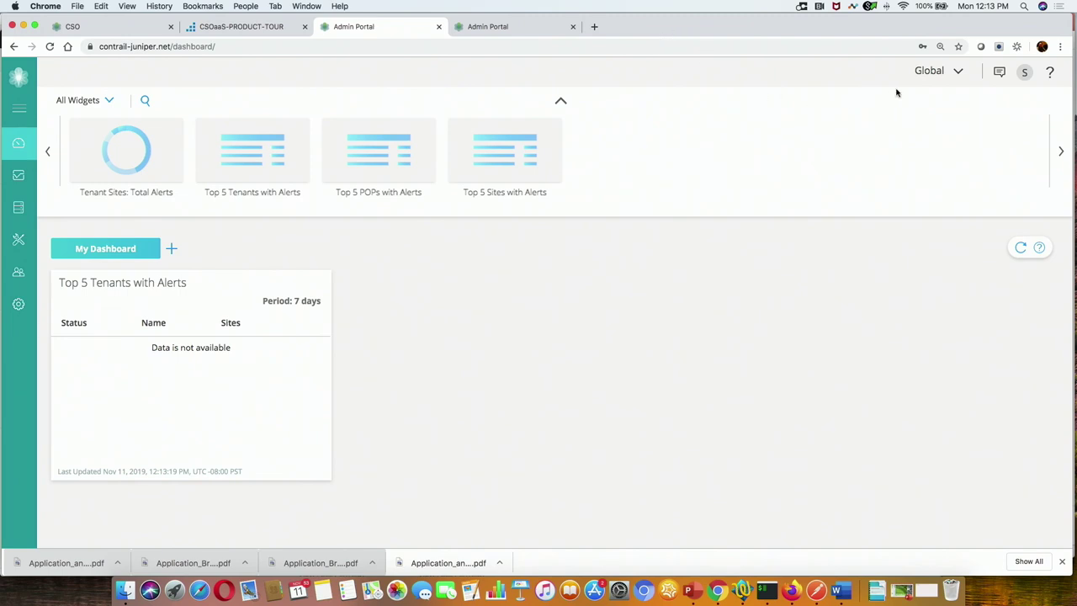
left_click(926, 72)
type("Enterprise")
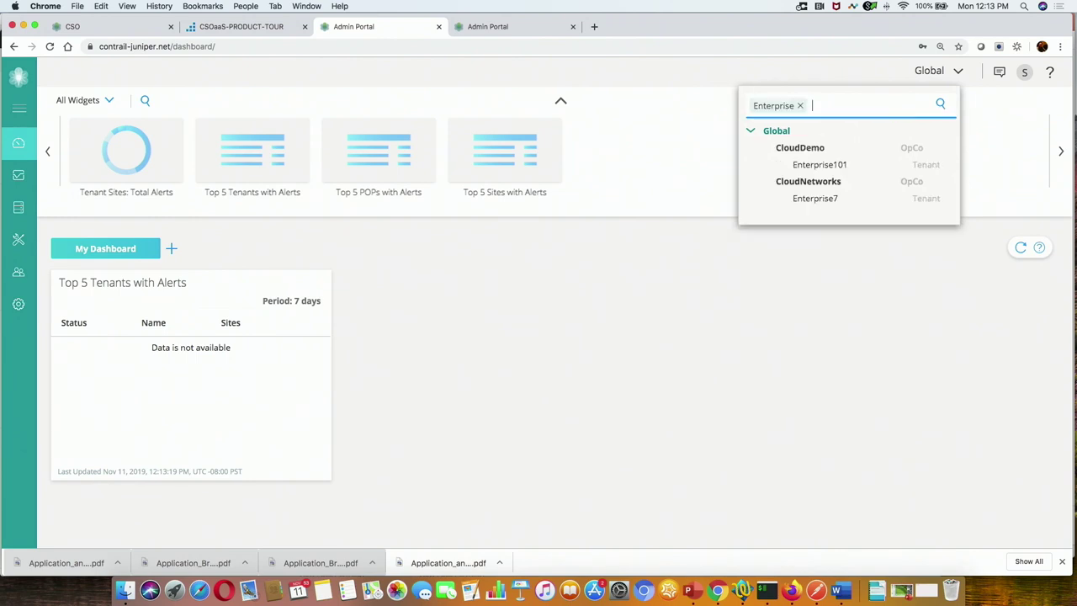
left_click(823, 168)
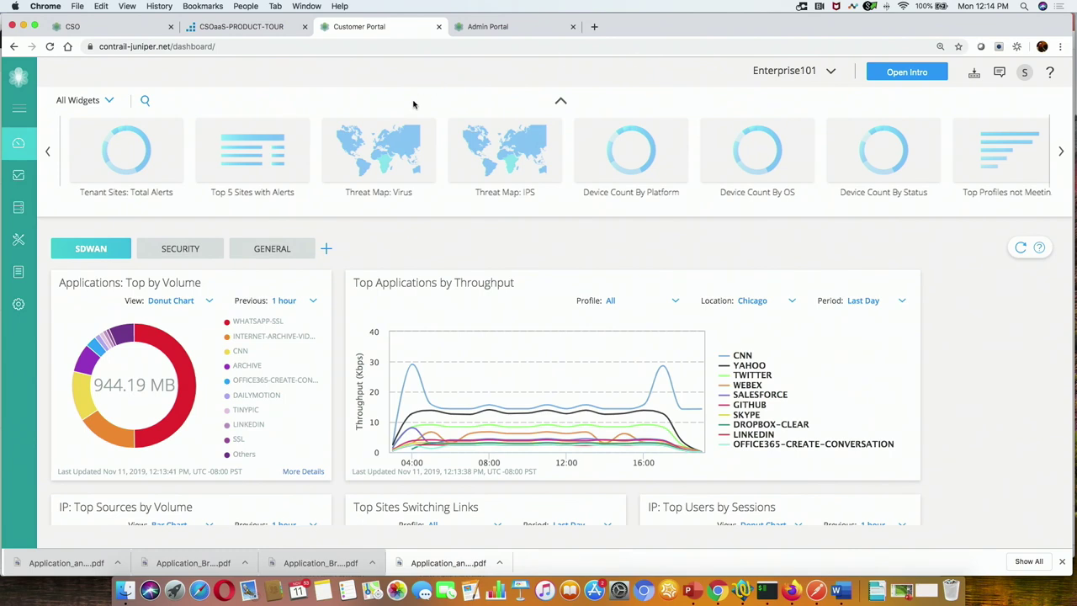
Step: Open the Monitor overview for Enterprise101 and review its hub and spoke sites and their connections on the map
mouse_move(31, 199)
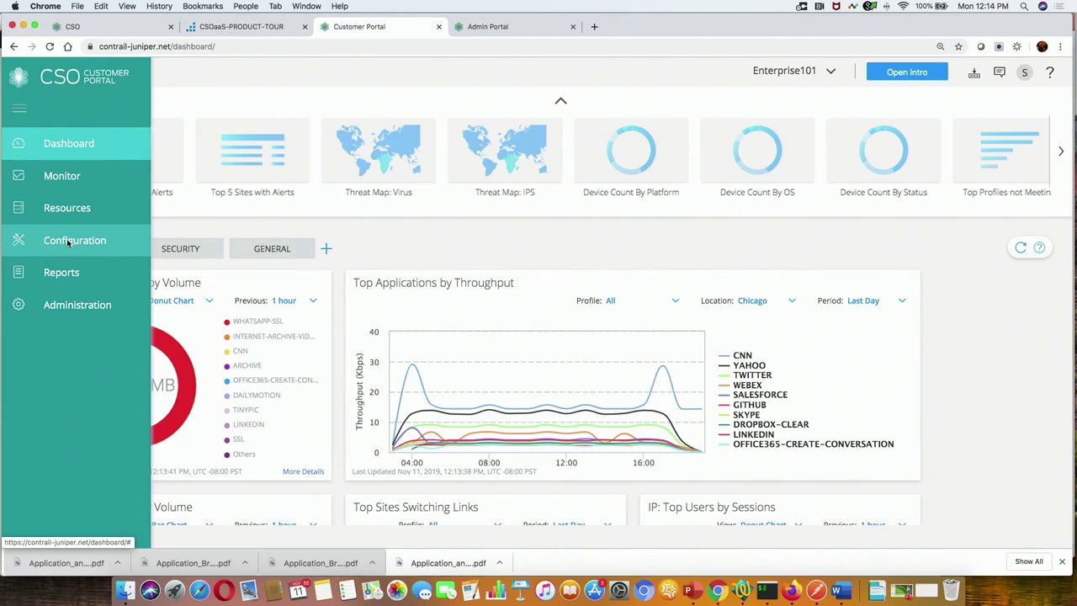
left_click(69, 242)
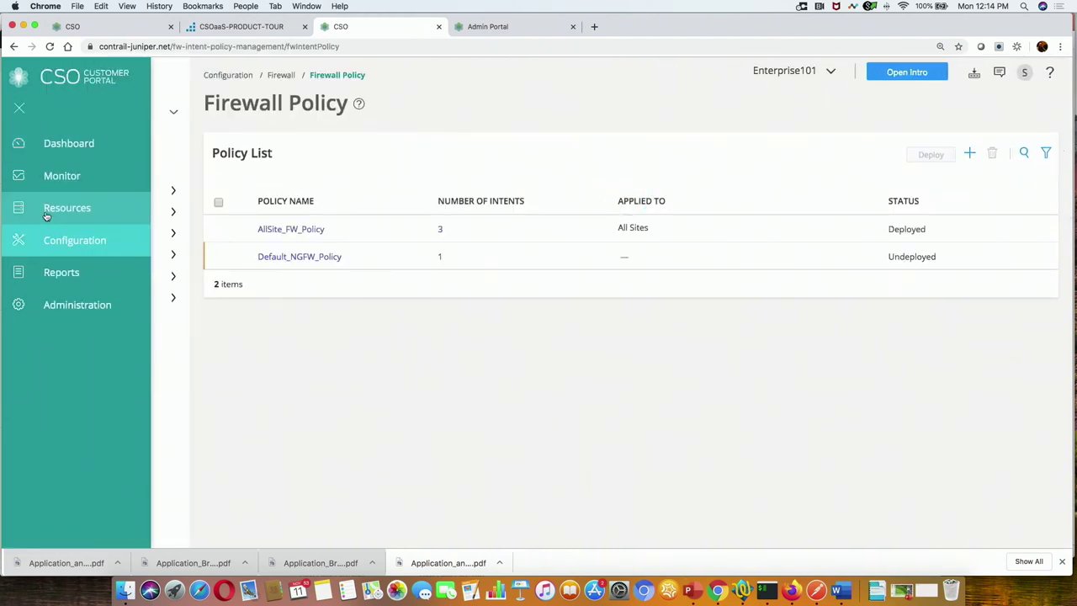
left_click(71, 178)
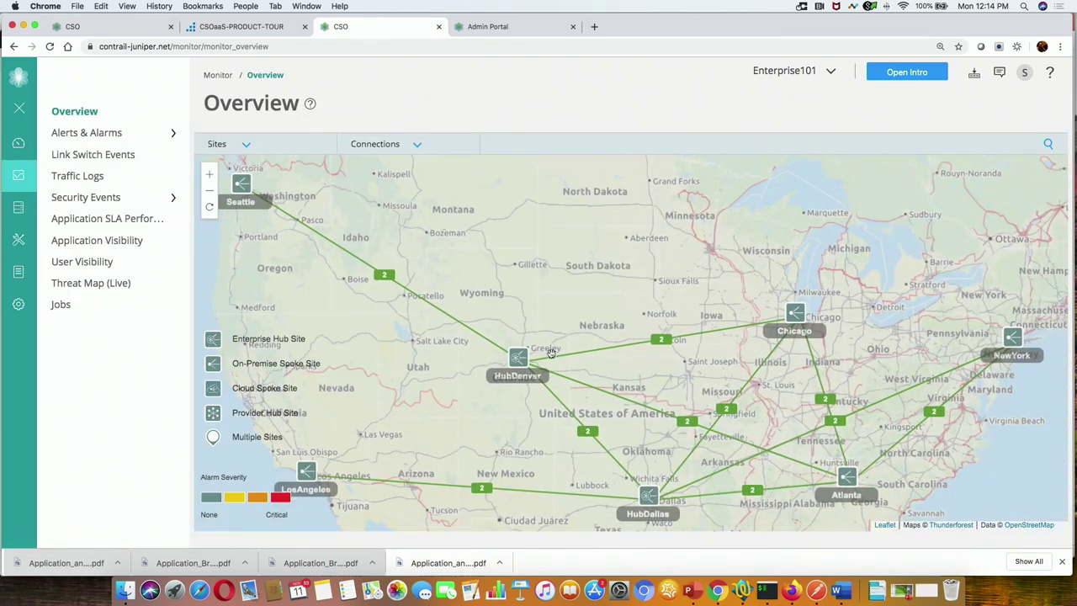
left_click_drag(561, 322, 562, 285)
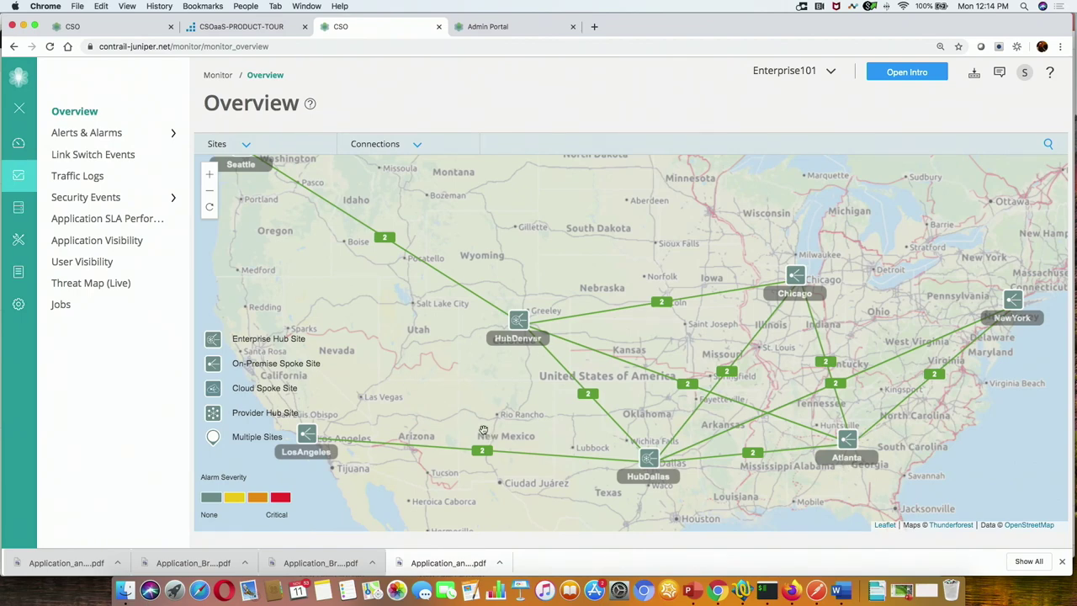
Step: Open Application Visibility and set the time span of the bubble graph to Last 1 hour
left_click(96, 241)
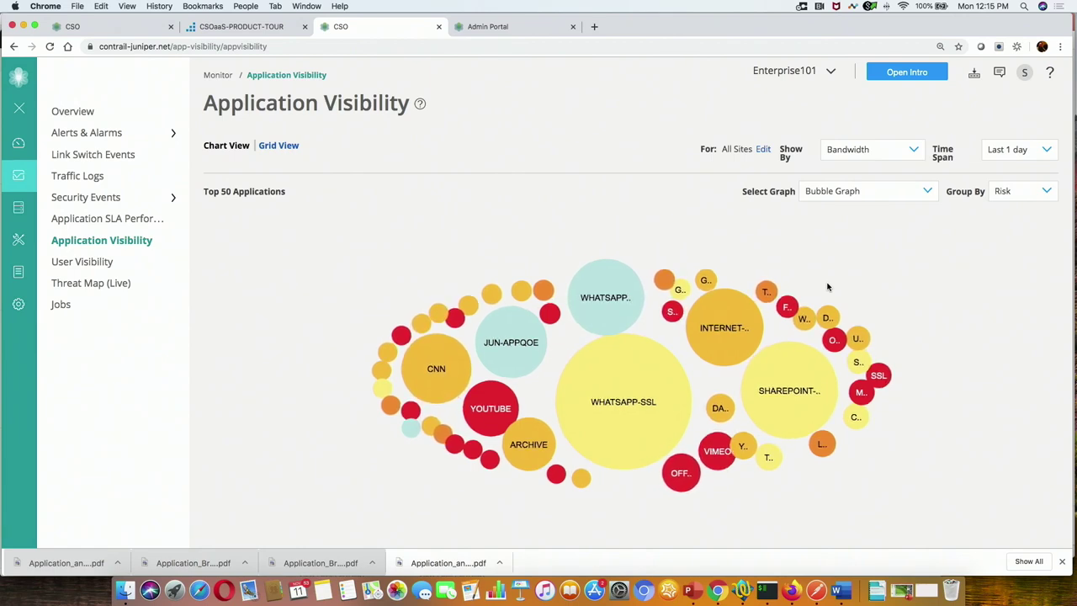
scroll(827, 287, "down", 1)
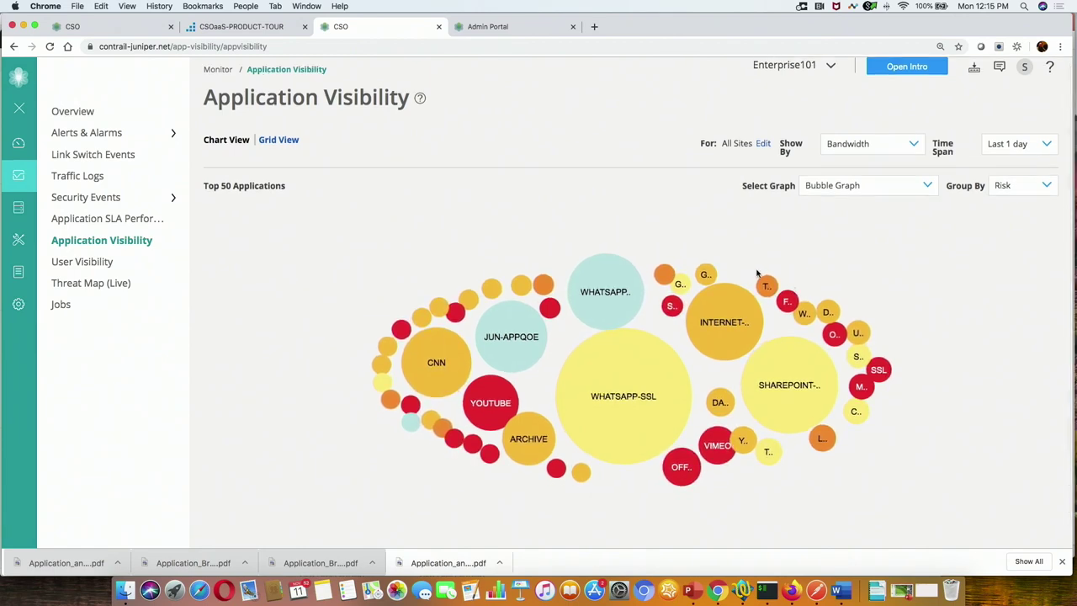
left_click(1030, 148)
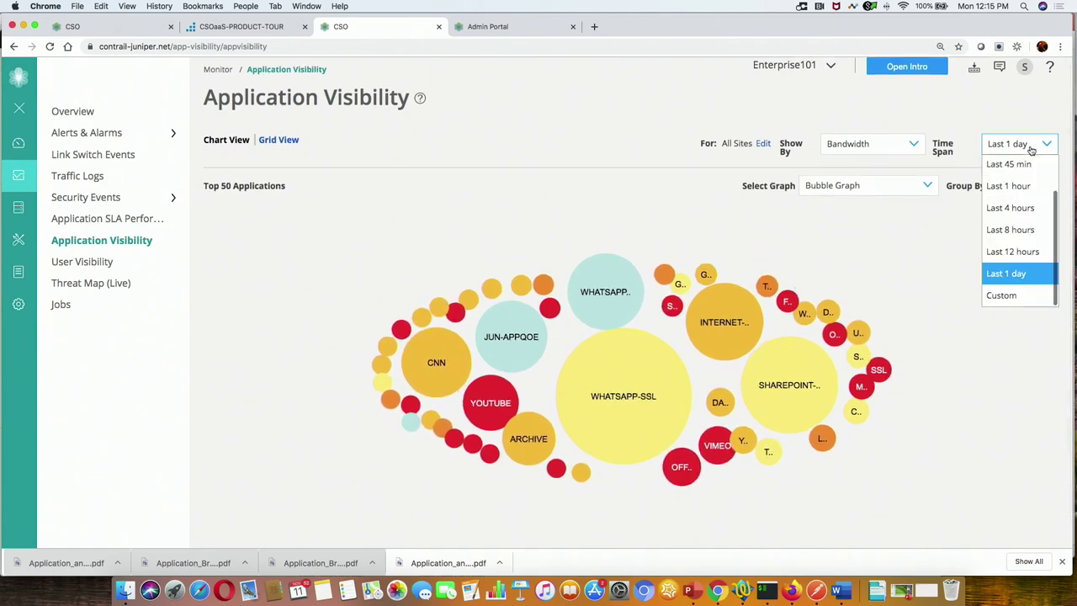
left_click(1017, 187)
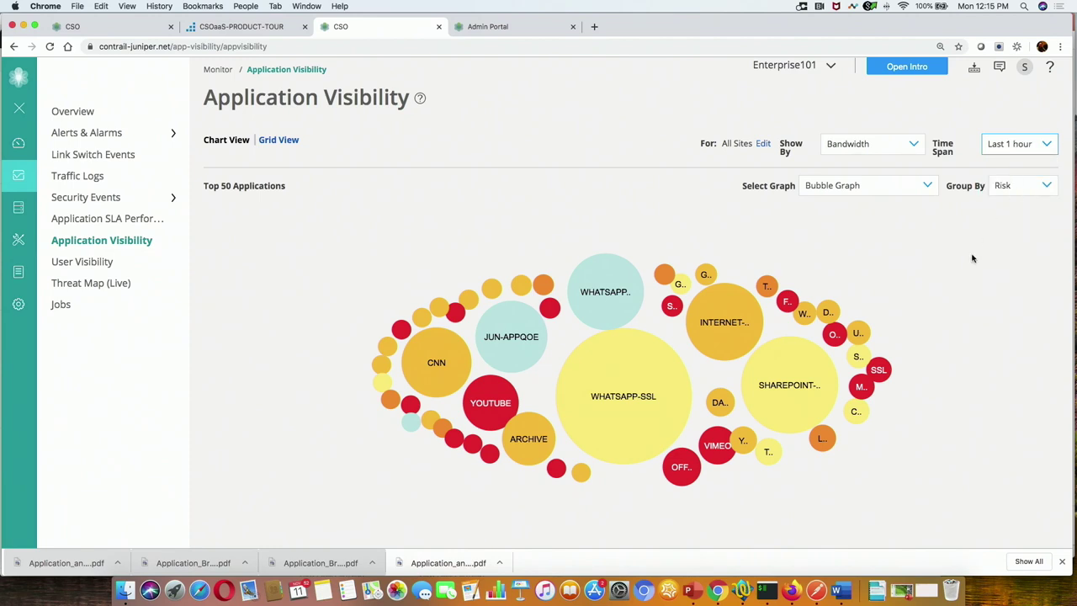
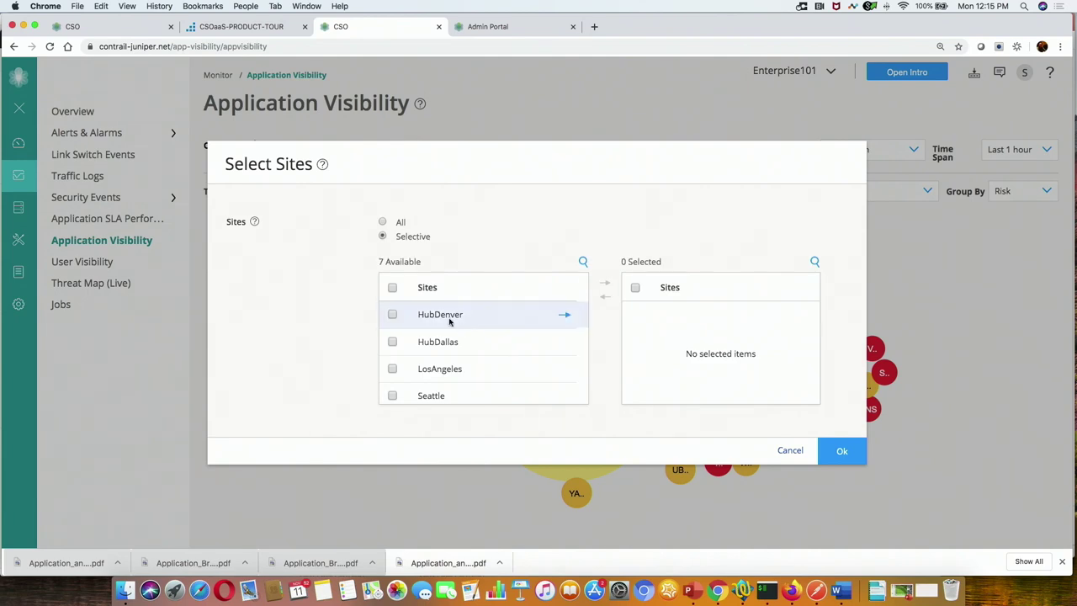
Step: Limit the Application Visibility graph to a single selected site
left_click(392, 379)
left_click(605, 283)
left_click(841, 451)
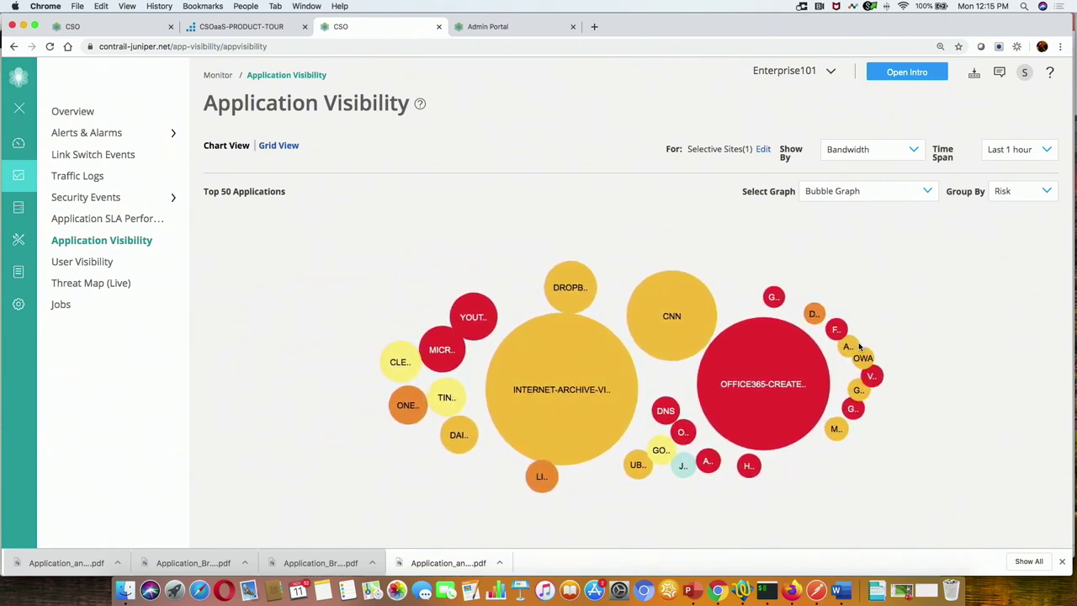
Step: Inspect the AMAZON-AWS application's details in the bubble graph and switch Application Visibility to the grid view
left_click(857, 346)
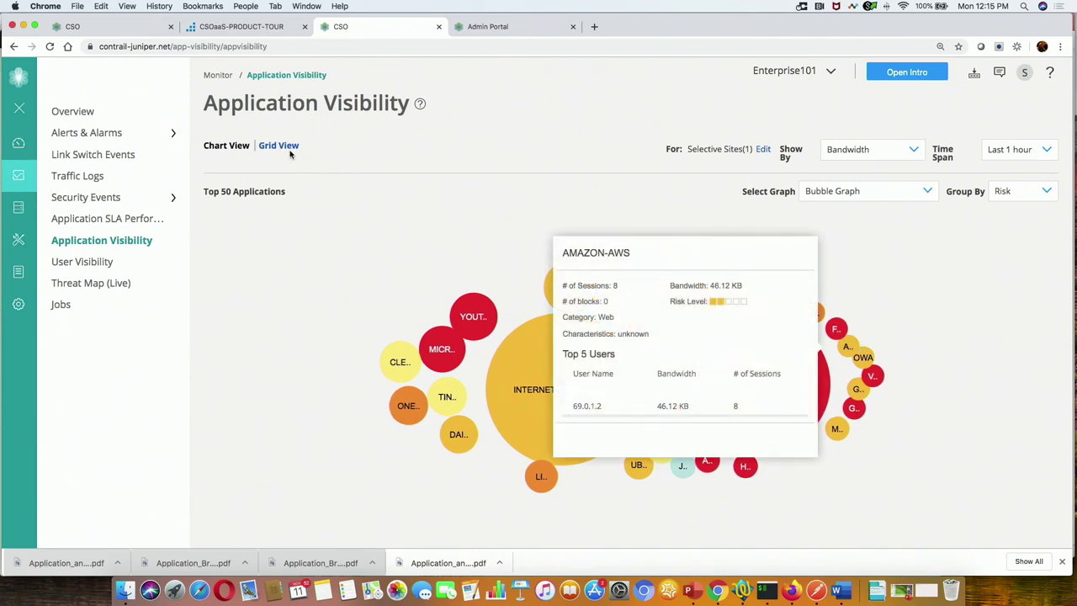
left_click(280, 147)
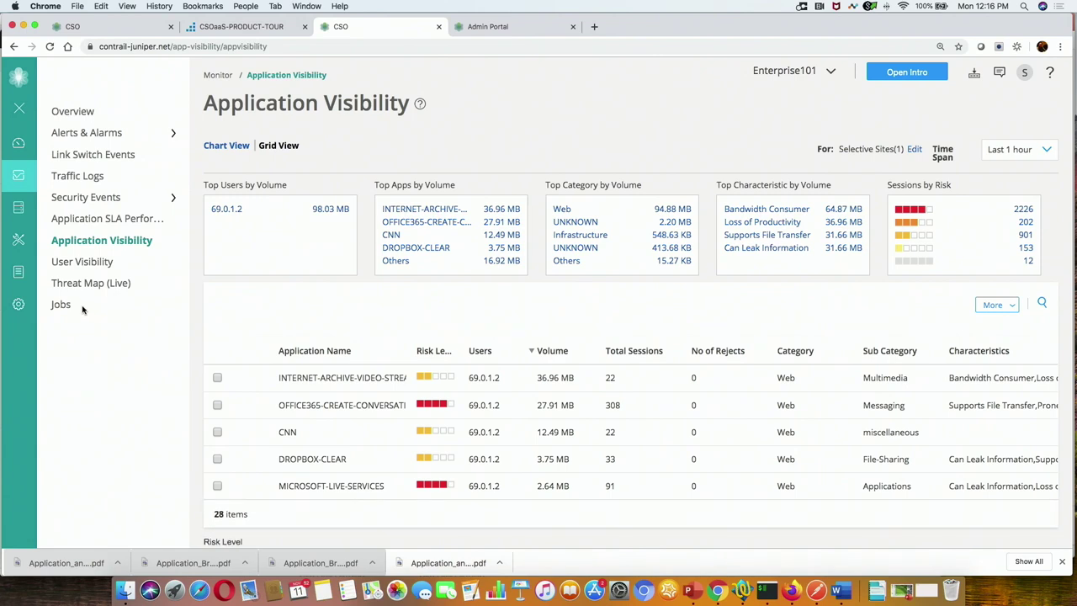
Step: Review User Visibility as a chart and as a grid, expanding the application list of user 69.0.1.2
left_click(74, 262)
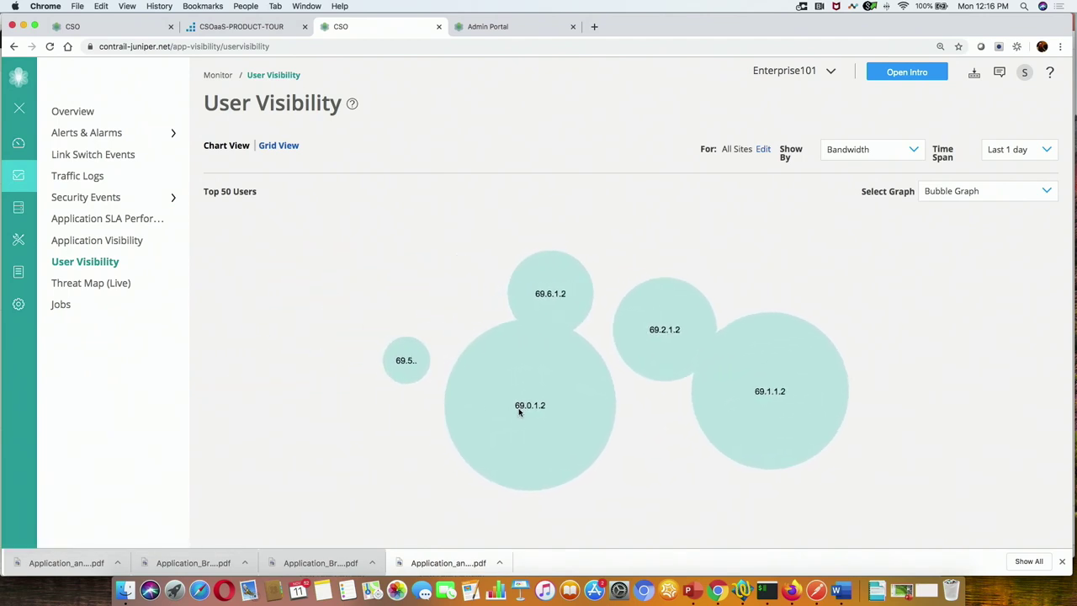
left_click(519, 409)
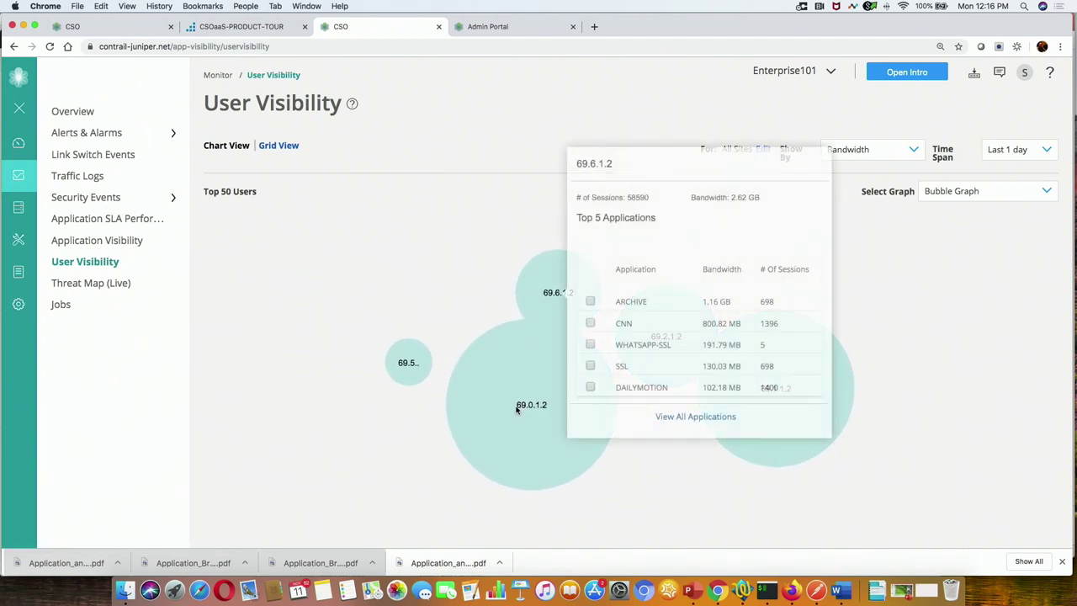
left_click(283, 147)
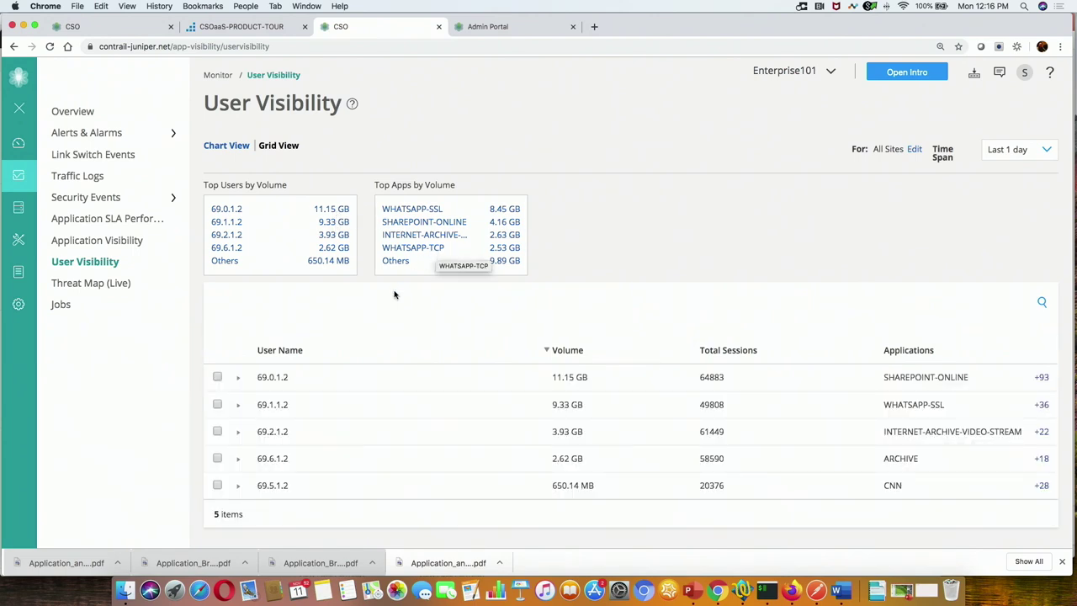
left_click(238, 377)
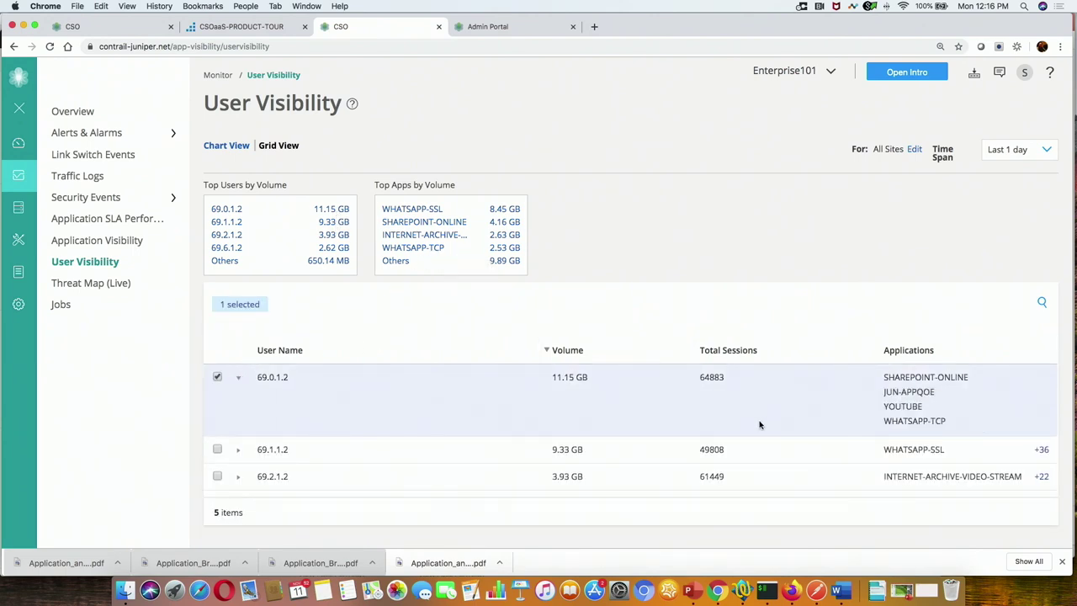
scroll(764, 422, "down", 2)
scroll(764, 420, "up", 2)
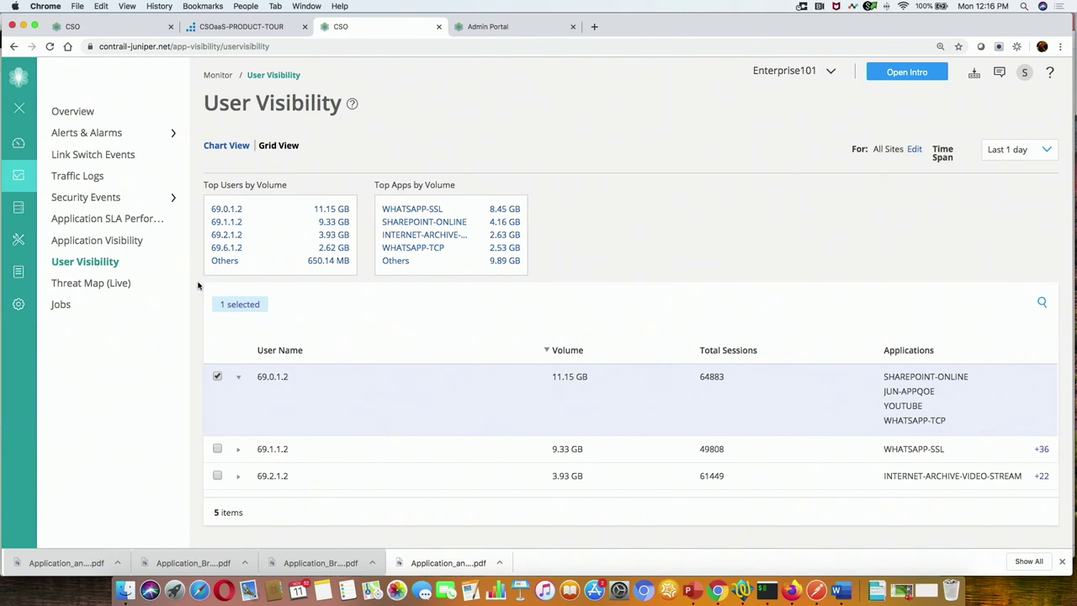
Step: Review the SD-WAN policy intents and the breakout, path-based and SLA-based steering profiles in the Configuration area
left_click(42, 235)
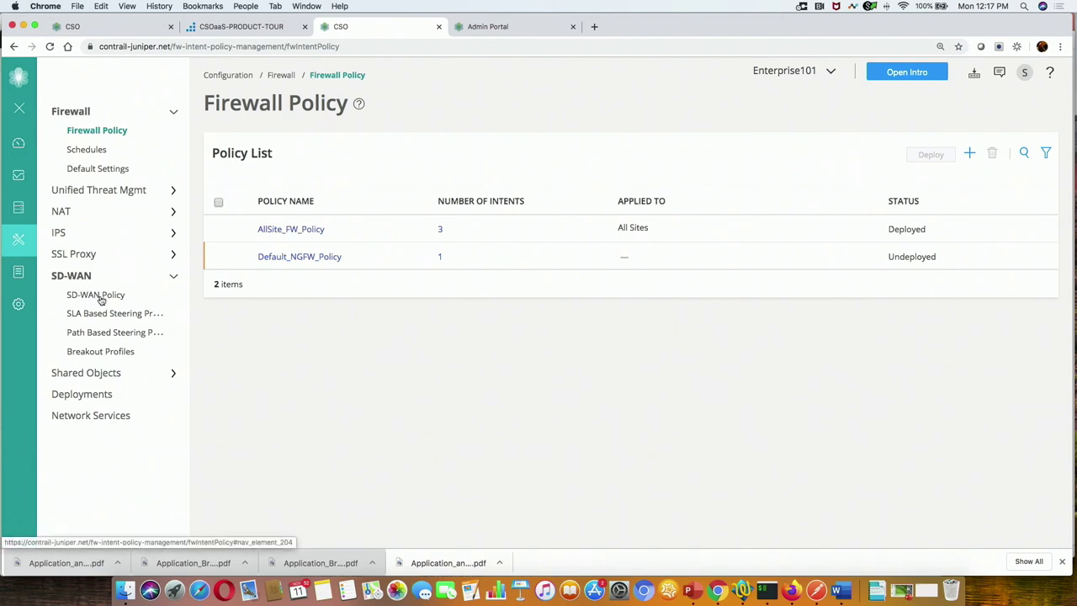
left_click(98, 296)
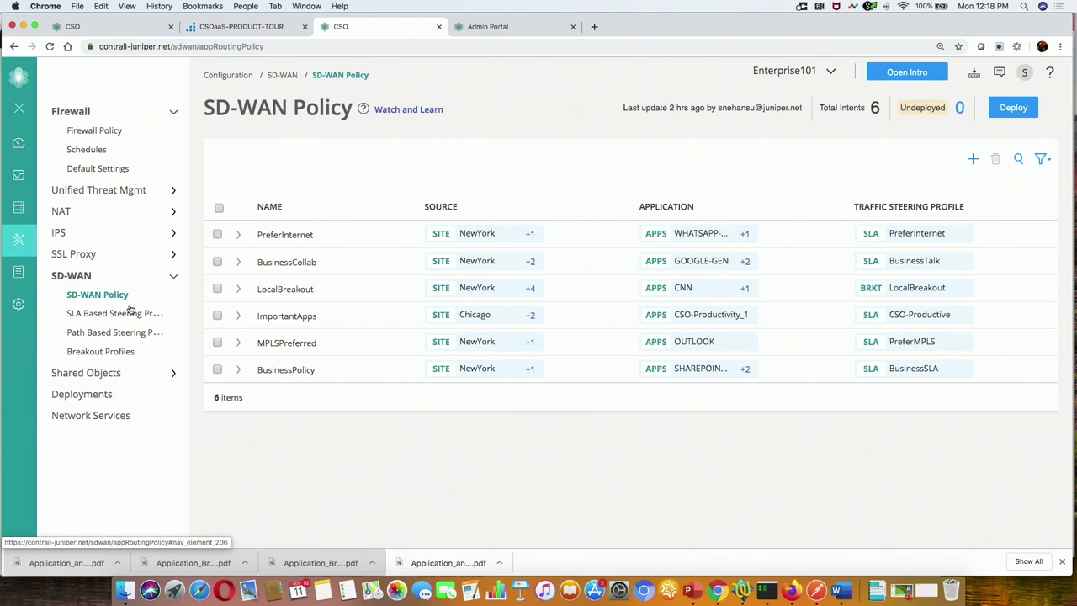
left_click(98, 353)
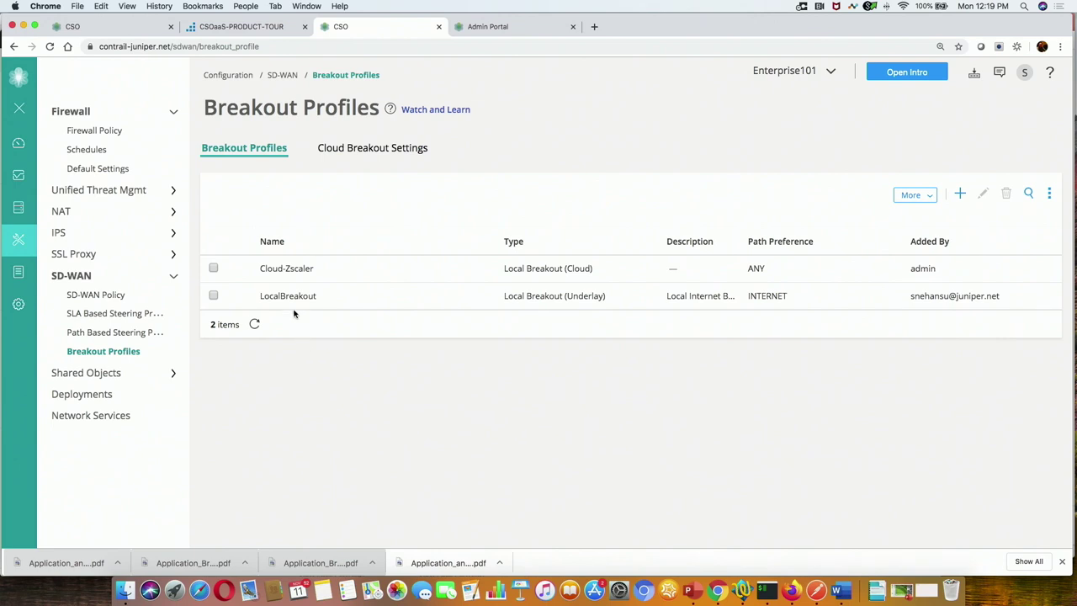
left_click(103, 334)
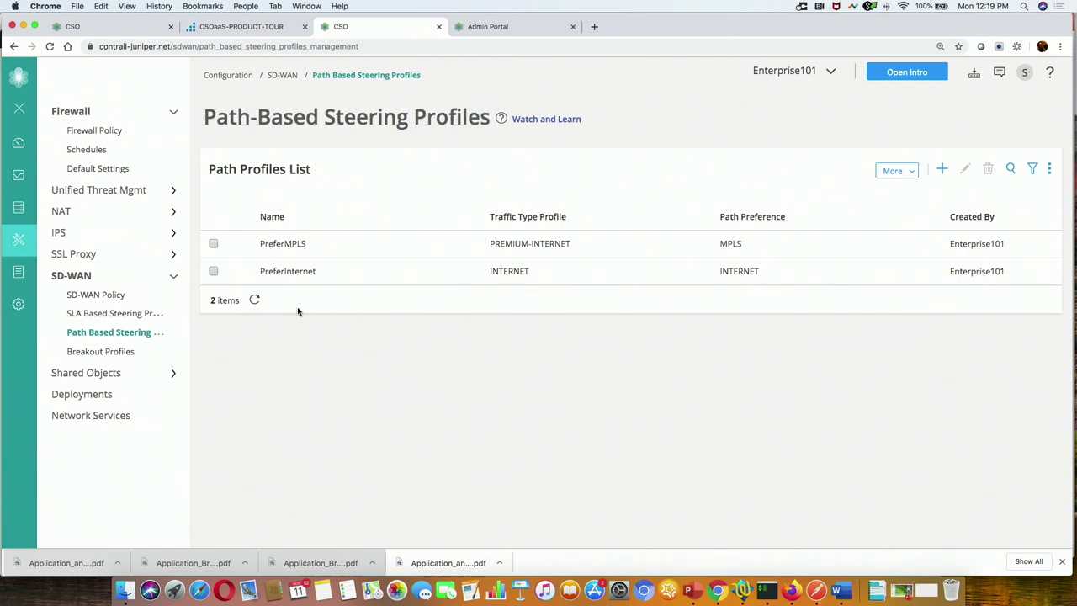
left_click(113, 315)
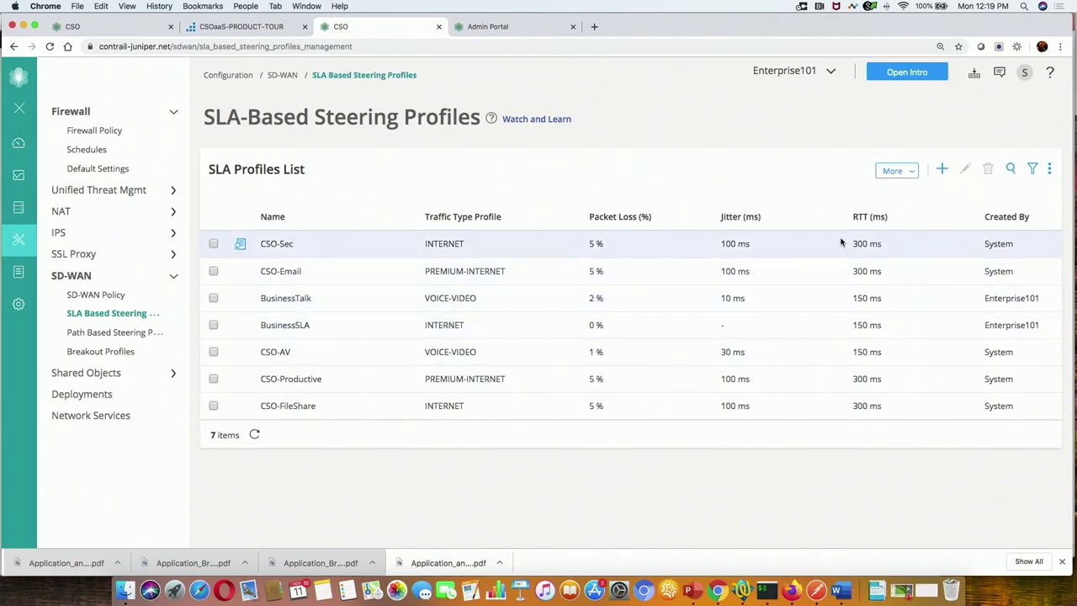
Step: Start a new SLA-based steering profile and name it NewSLA
left_click(942, 169)
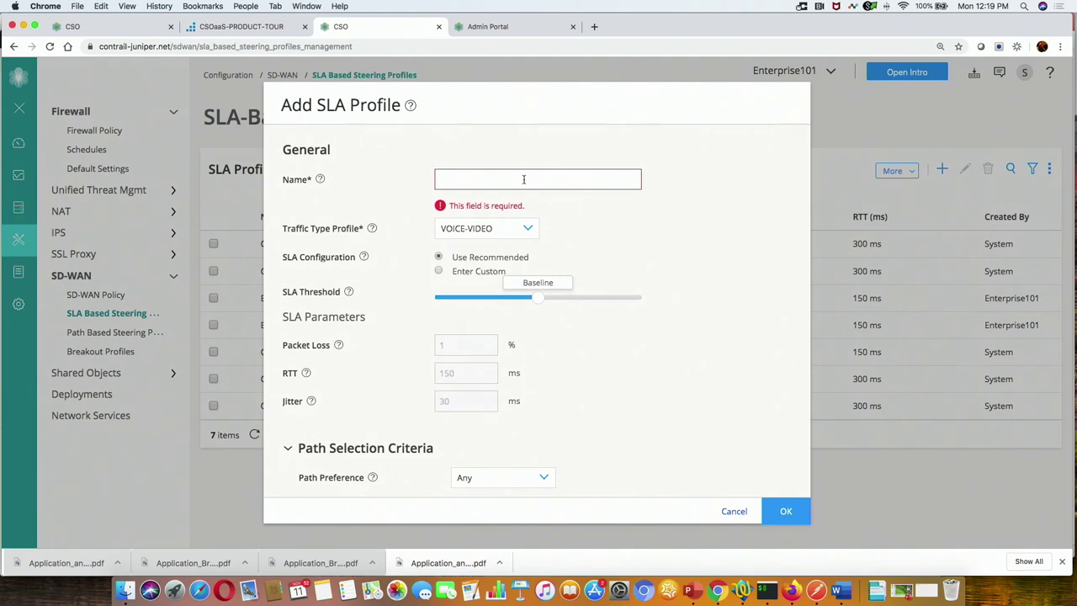
type("C")
key("BackSpace")
type("NewSLA")
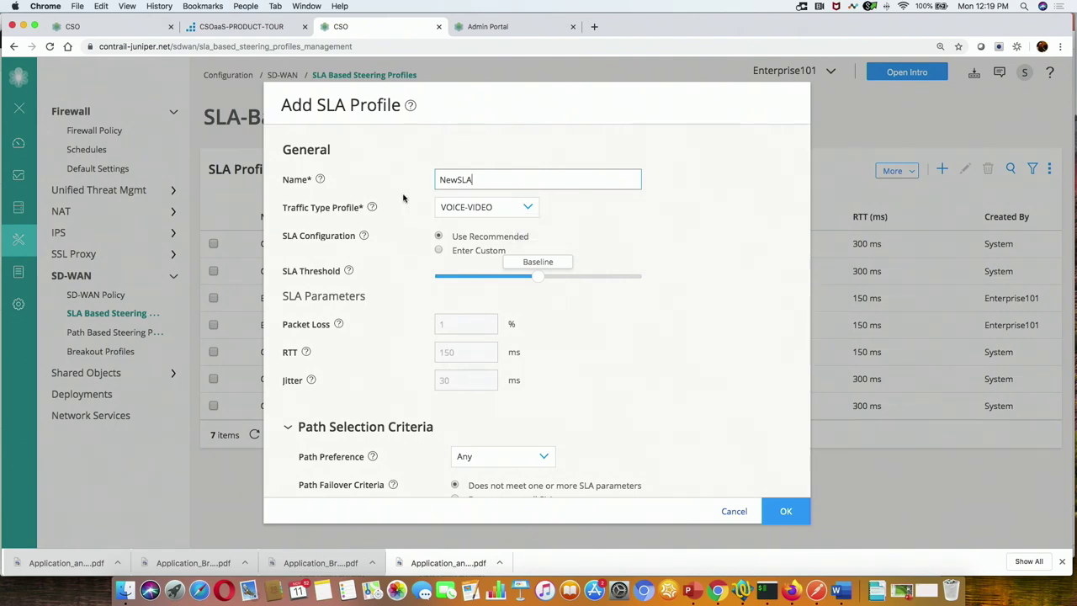
Step: Give the NewSLA profile custom SLA parameters: packet loss 3%, RTT 100 ms and jitter 10 ms
mouse_move(372, 208)
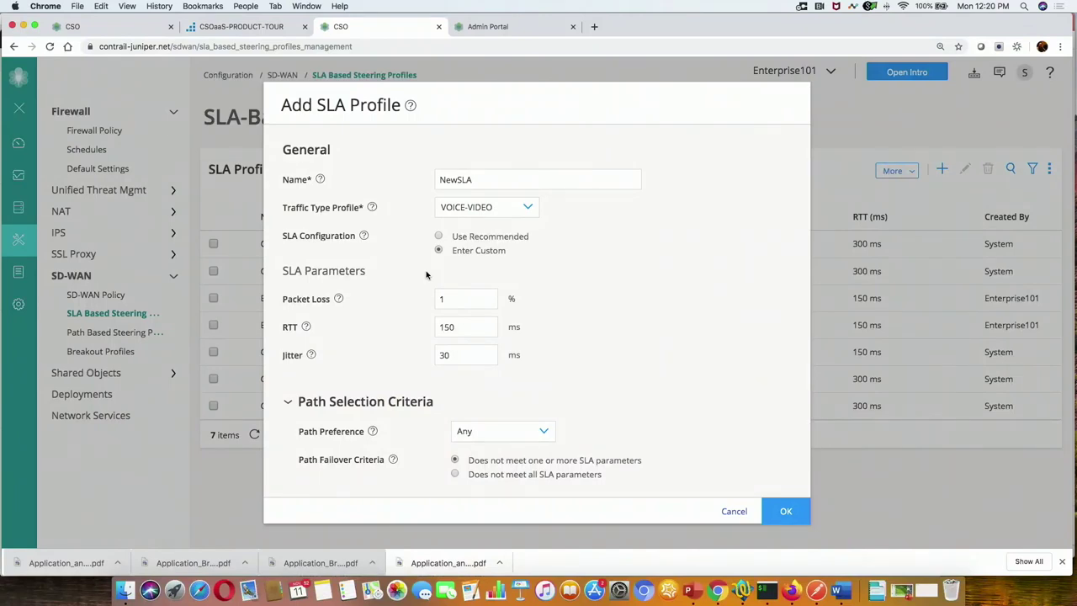
left_click(453, 299)
type("3")
double_click(439, 354)
type("10")
left_click(460, 328)
left_click_drag(460, 327, 434, 327)
type("100")
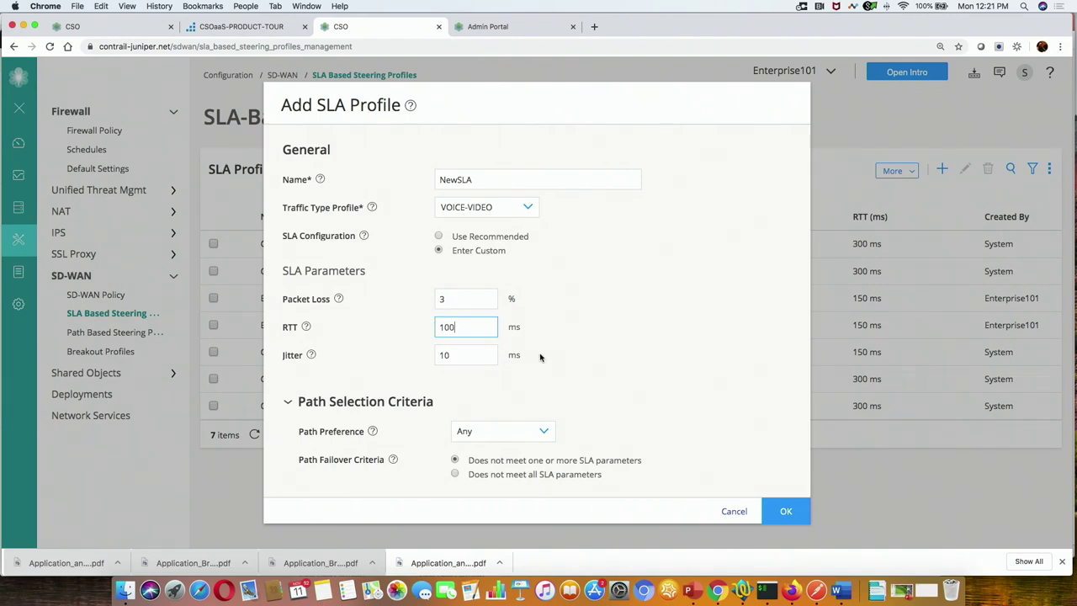
Step: Set SLA sampling to 5% session sampling, a violation count of 2 and a 3 s sampling period, and save the profile
scroll(541, 357, "down", 5)
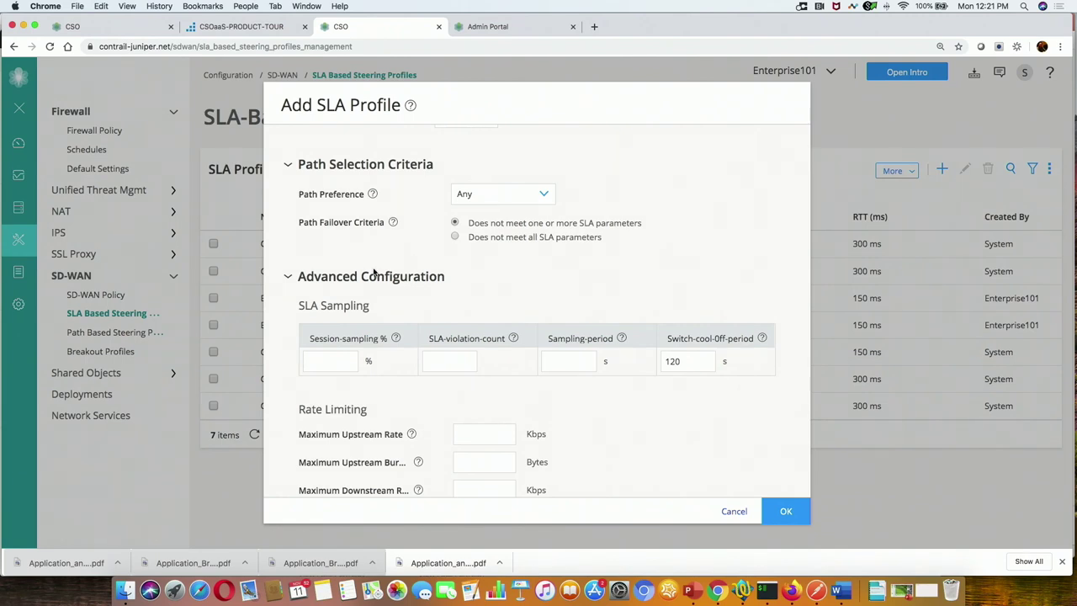
left_click(327, 359)
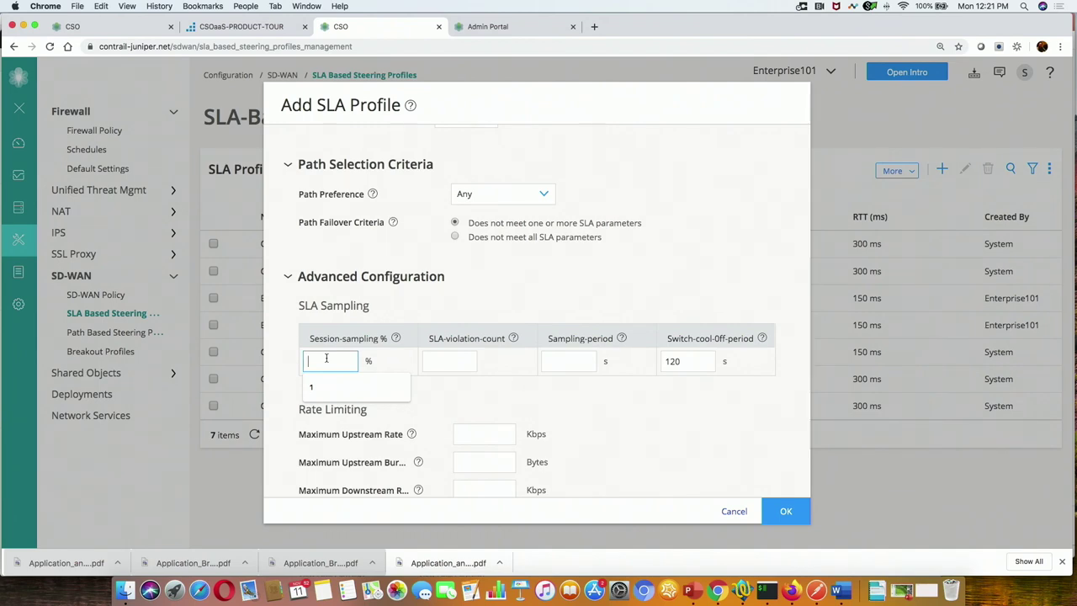
type("5")
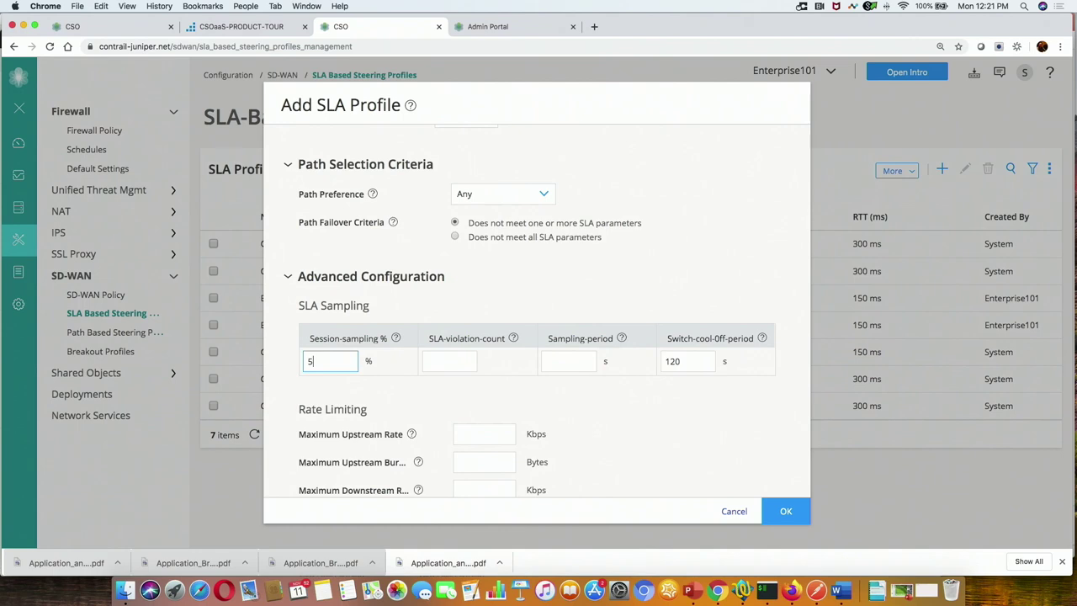
left_click(447, 361)
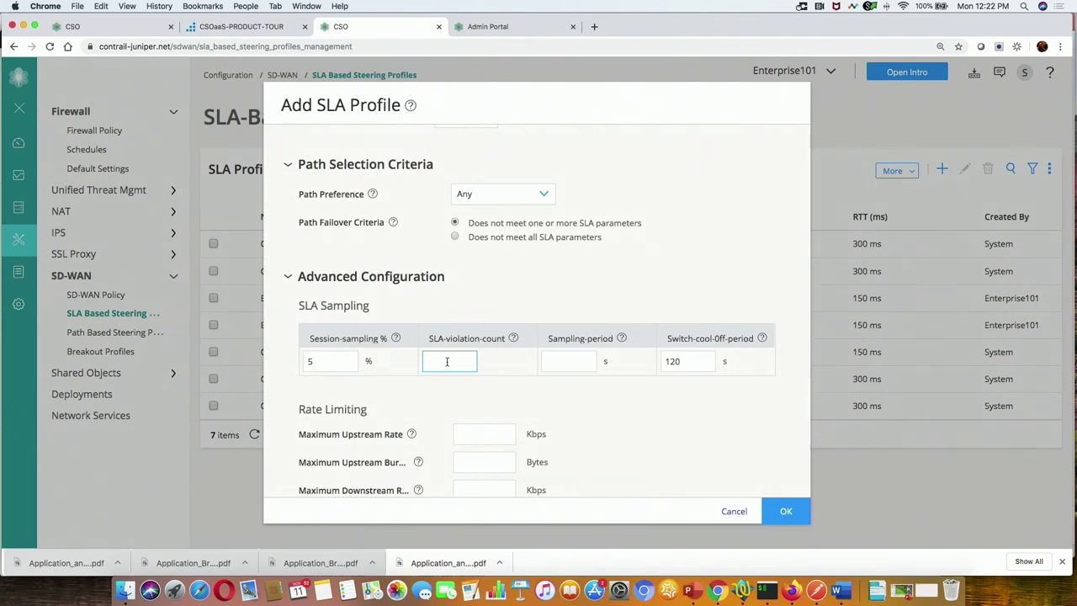
type("2")
left_click(551, 360)
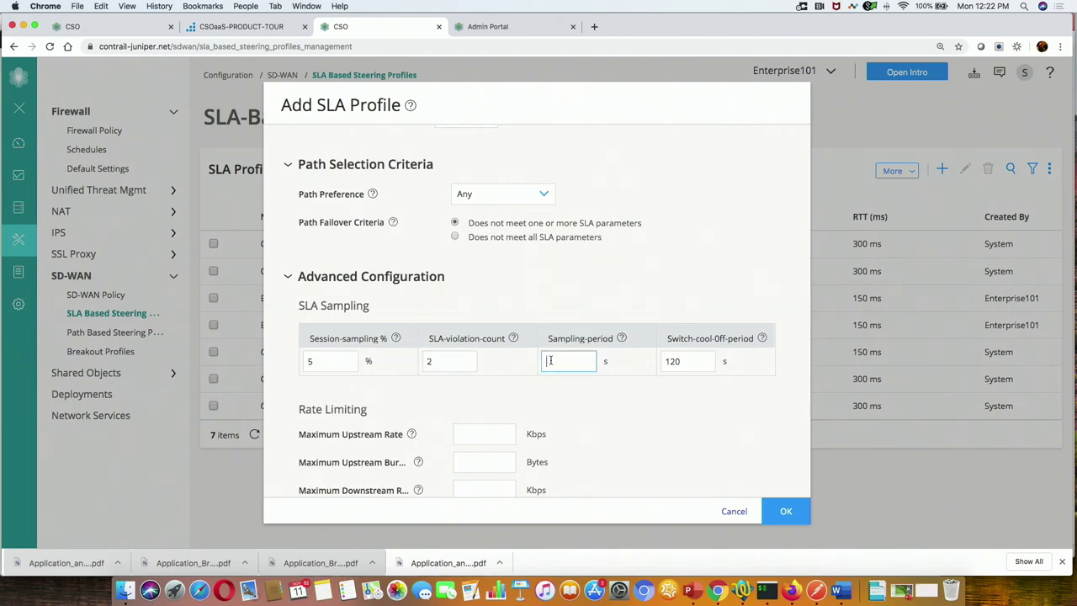
type("3")
left_click(782, 511)
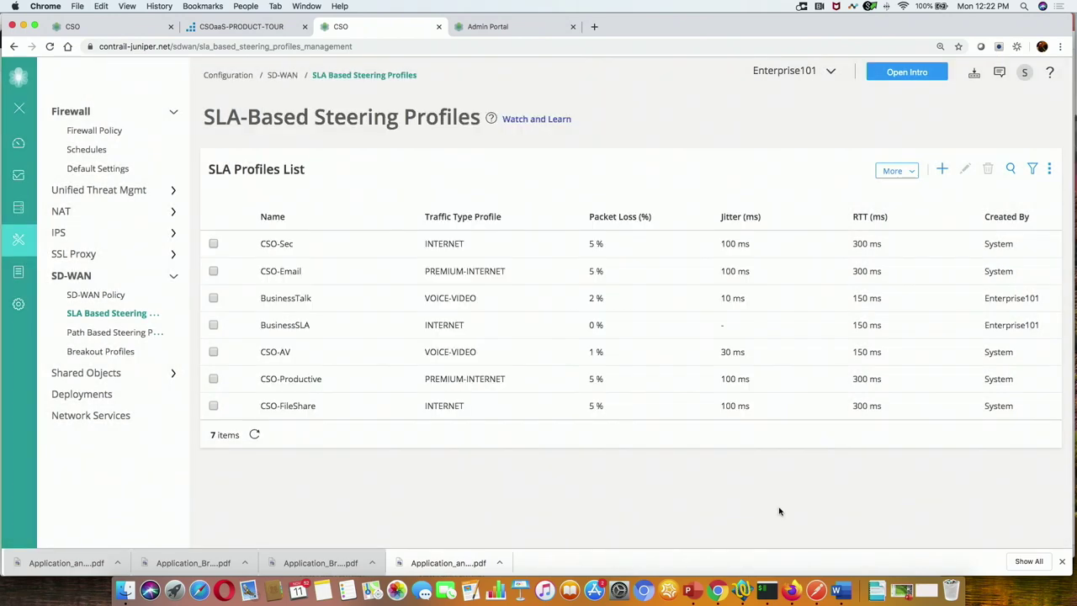
Step: Create a new SD-WAN policy intent and name it NewPolicy
left_click(91, 295)
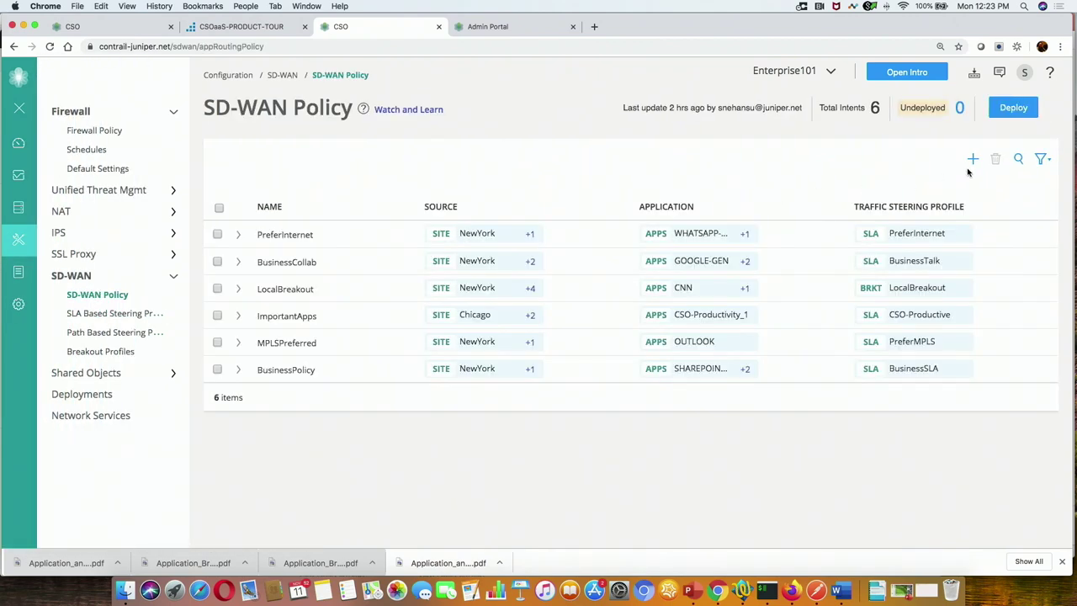
left_click(973, 159)
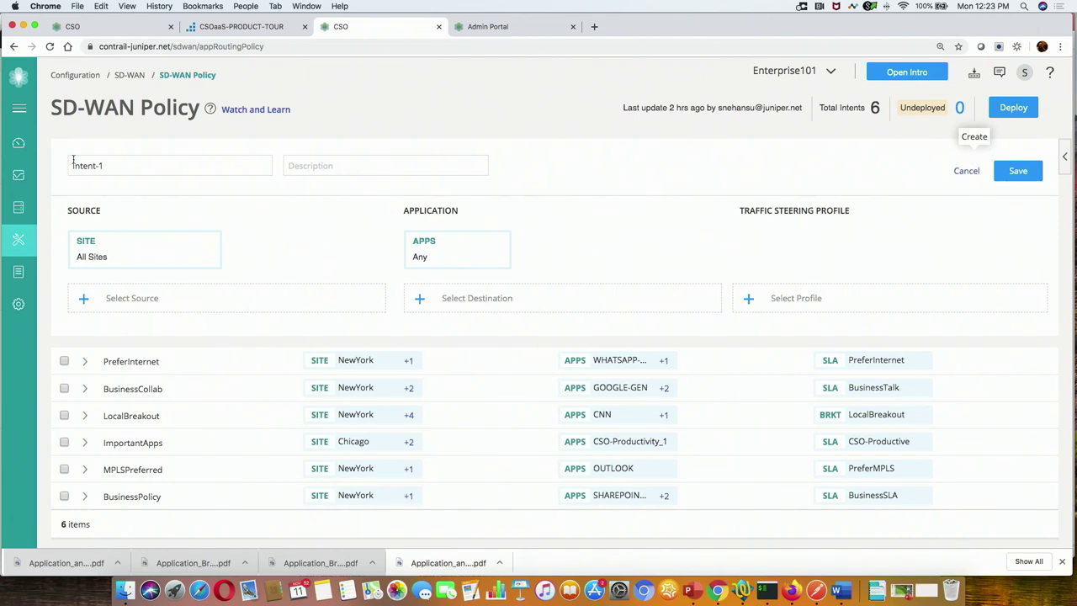
left_click_drag(111, 165, 58, 164)
type("NewPolicy")
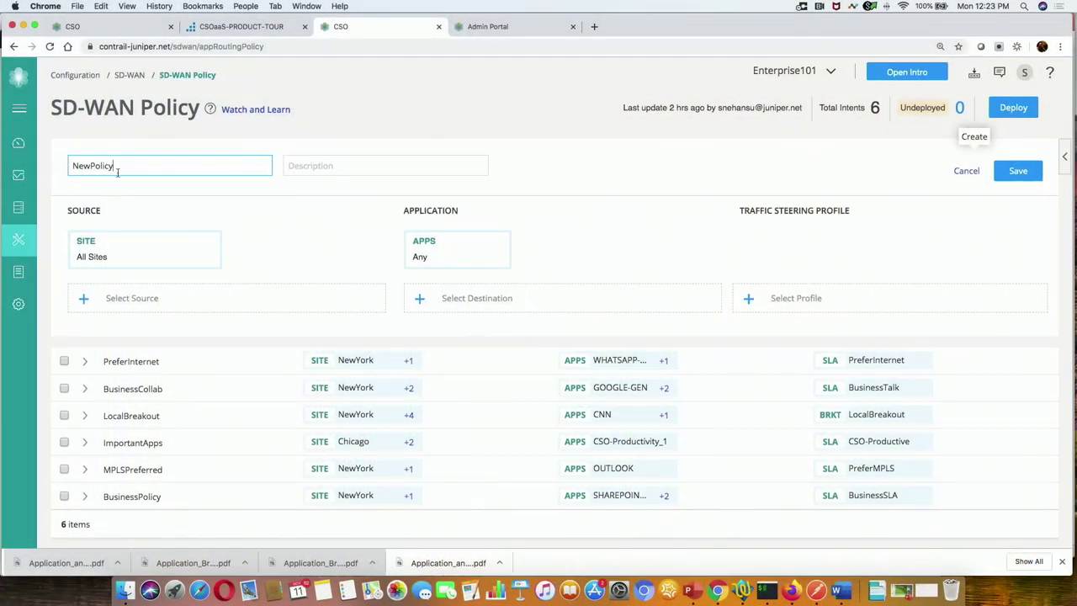
double_click(97, 167)
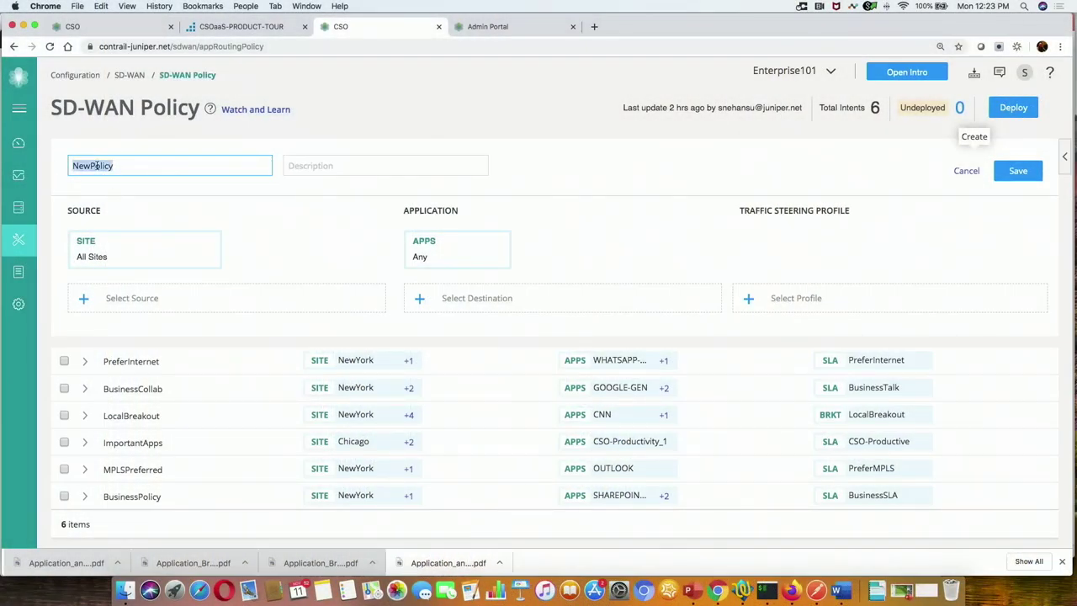
left_click(334, 169)
Step: Add the Atlanta and Seattle sites as the source of NewPolicy
left_click(166, 299)
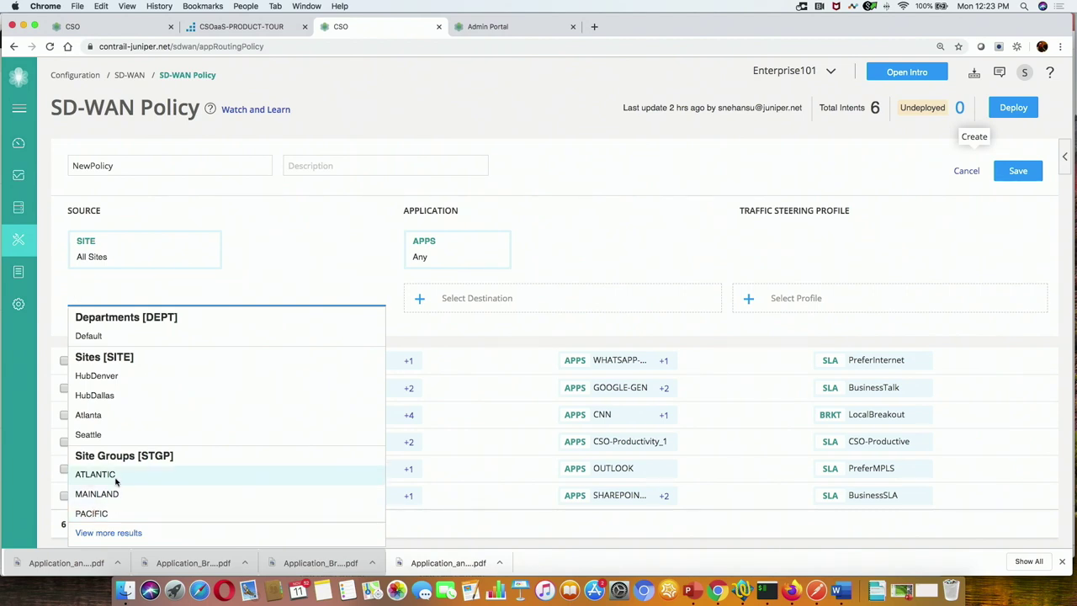
left_click(101, 423)
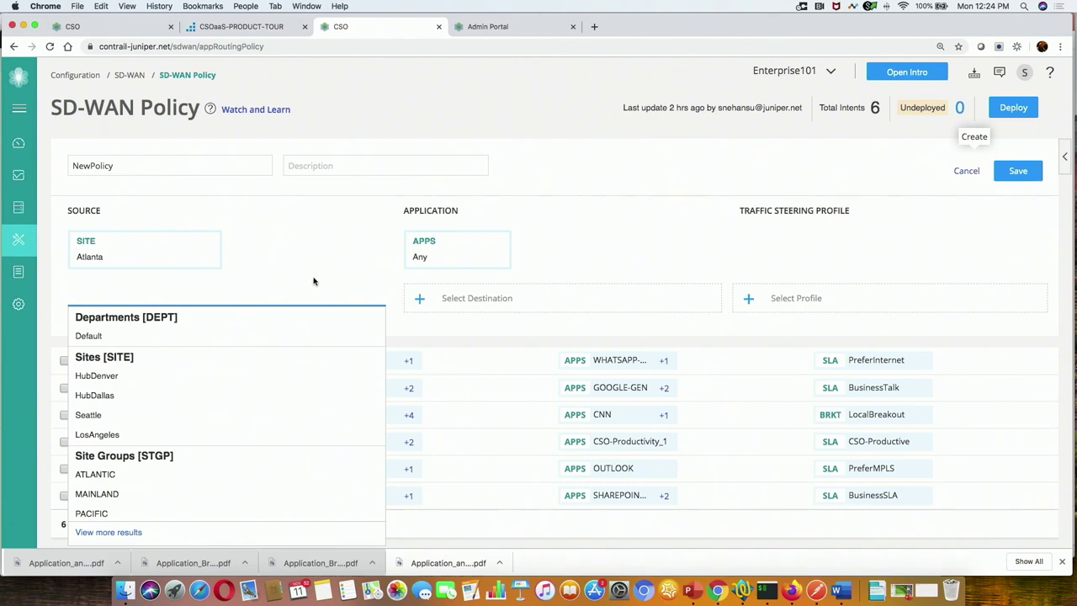
left_click(140, 412)
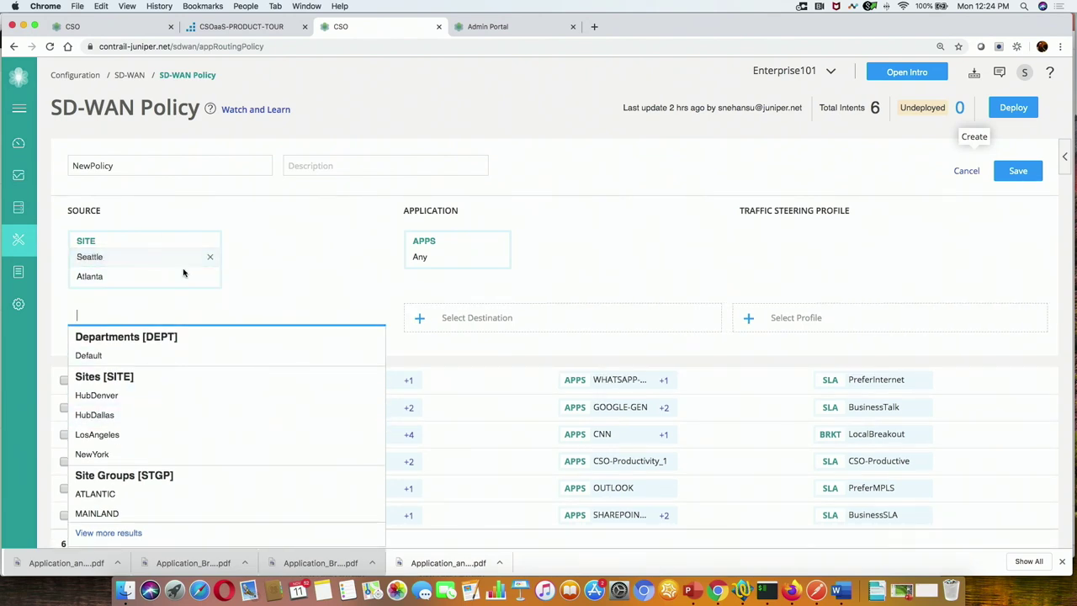
left_click(309, 267)
Step: Search the applications for "CSO" and then "webe", and add WEBEX as NewPolicy's application
left_click(460, 318)
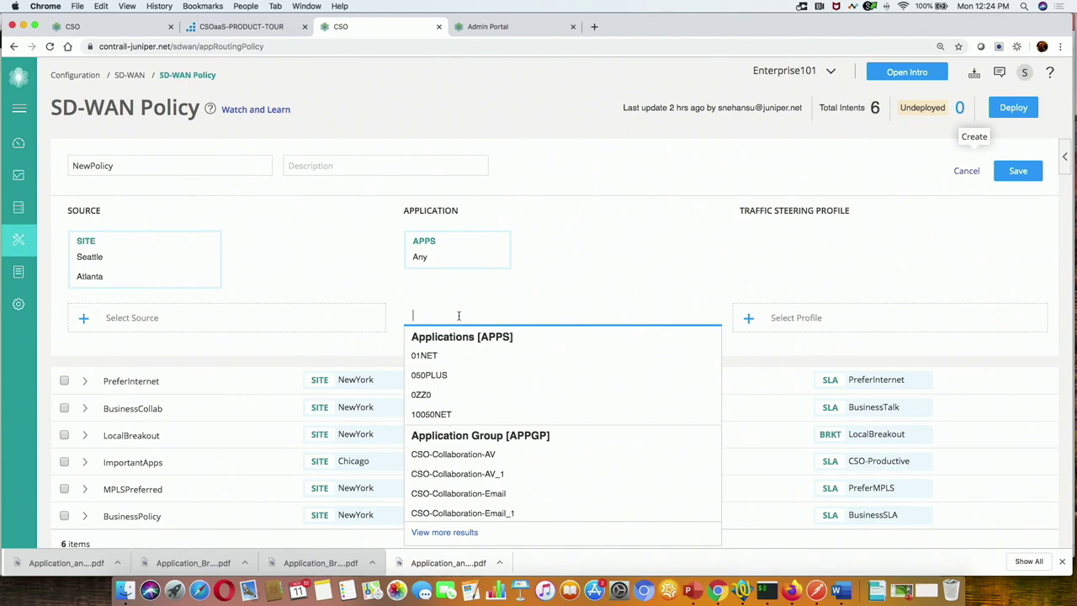
type("CSO")
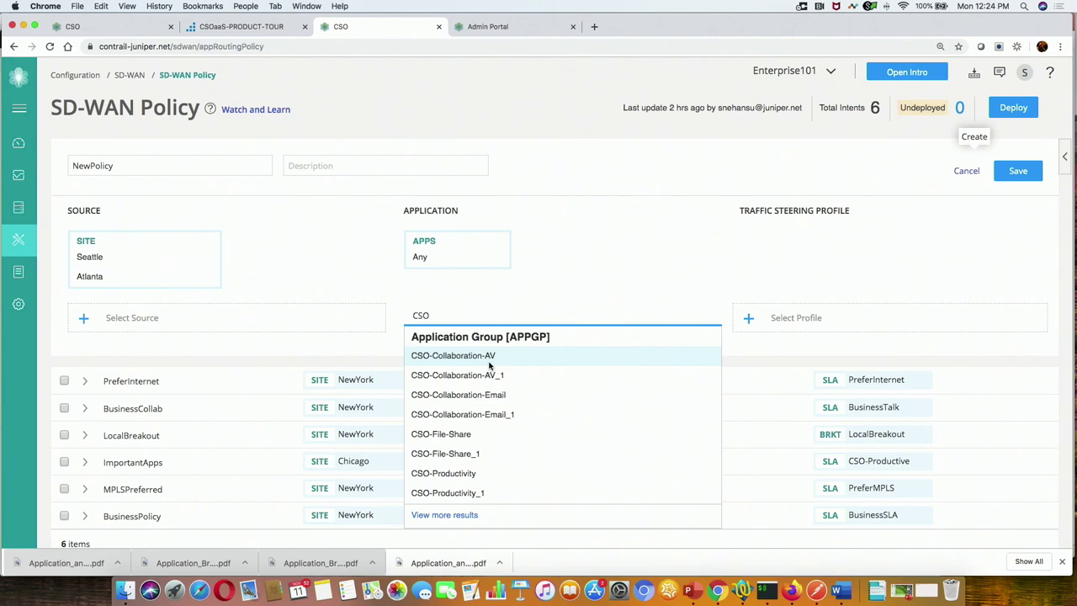
key("BackSpace")
key("BackSpace")
key("BackSpace")
type("webe")
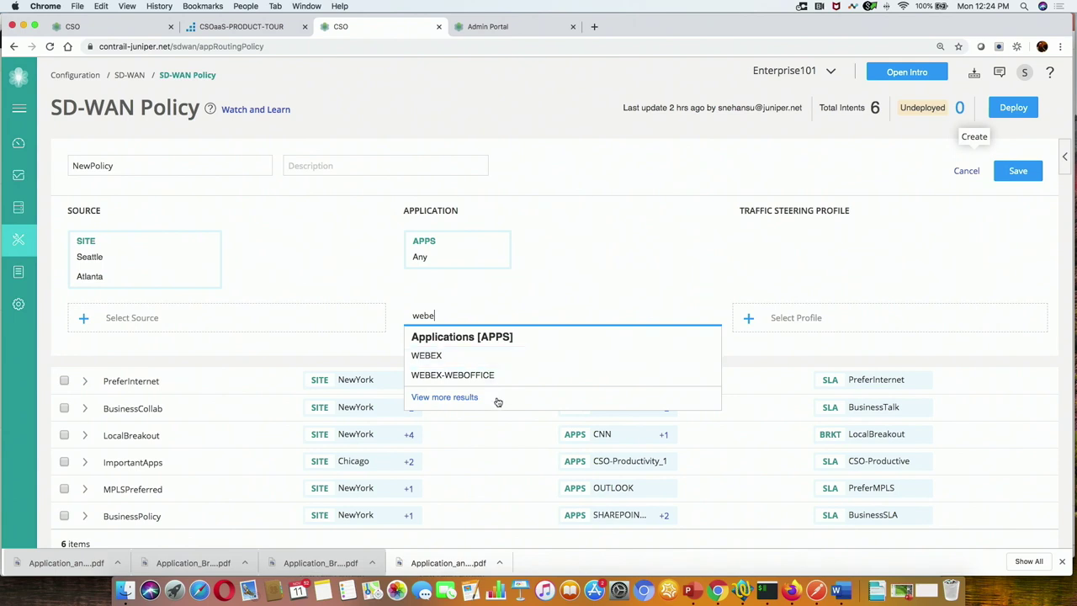
left_click(480, 359)
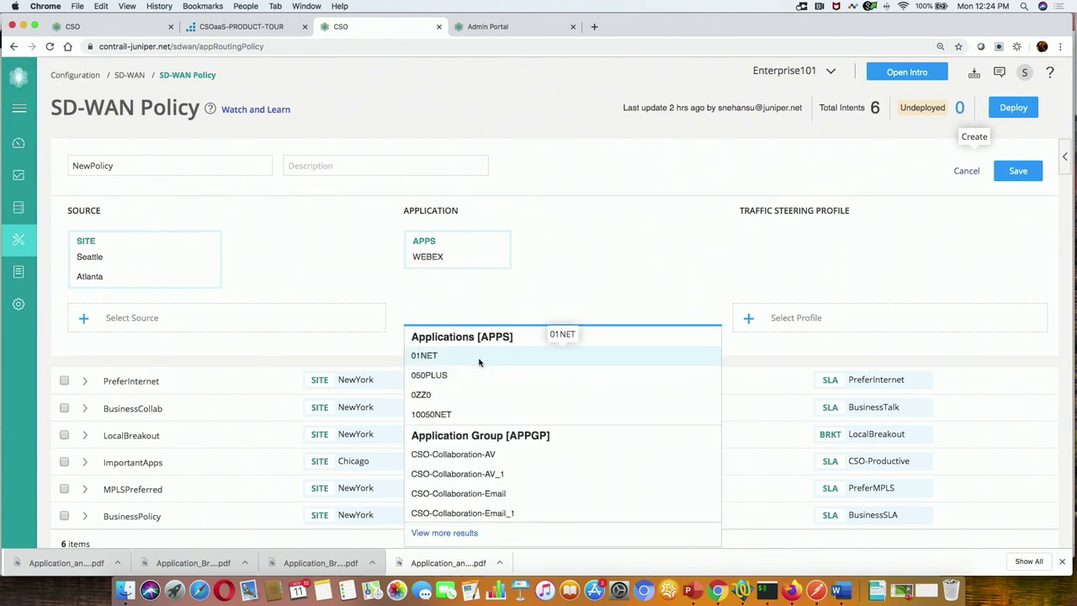
Step: Assign the NewSLA profile as NewPolicy's traffic steering profile and save the policy intent
left_click(782, 316)
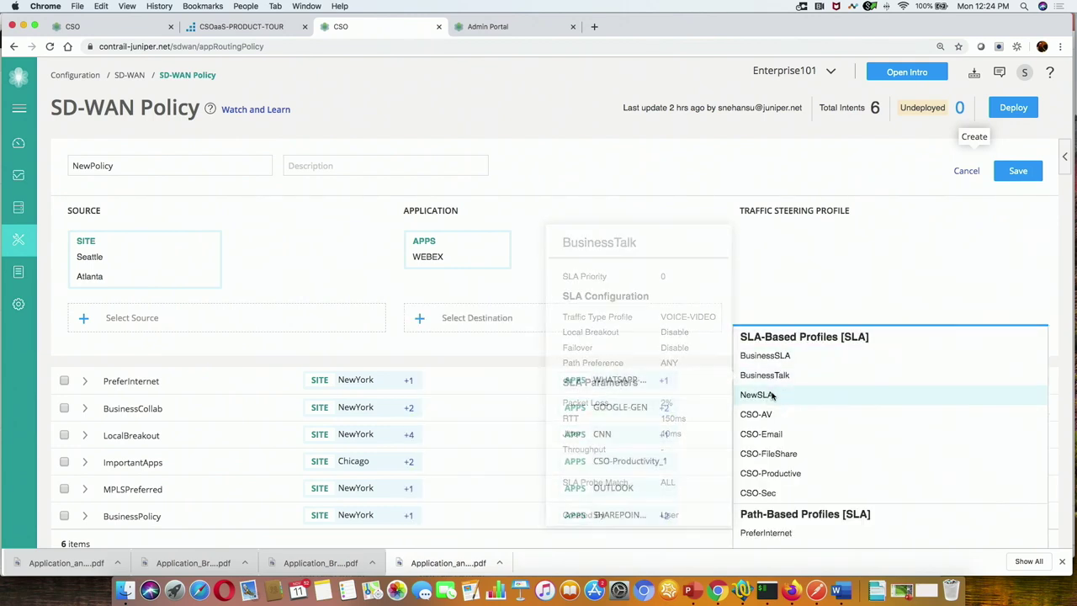
mouse_move(771, 394)
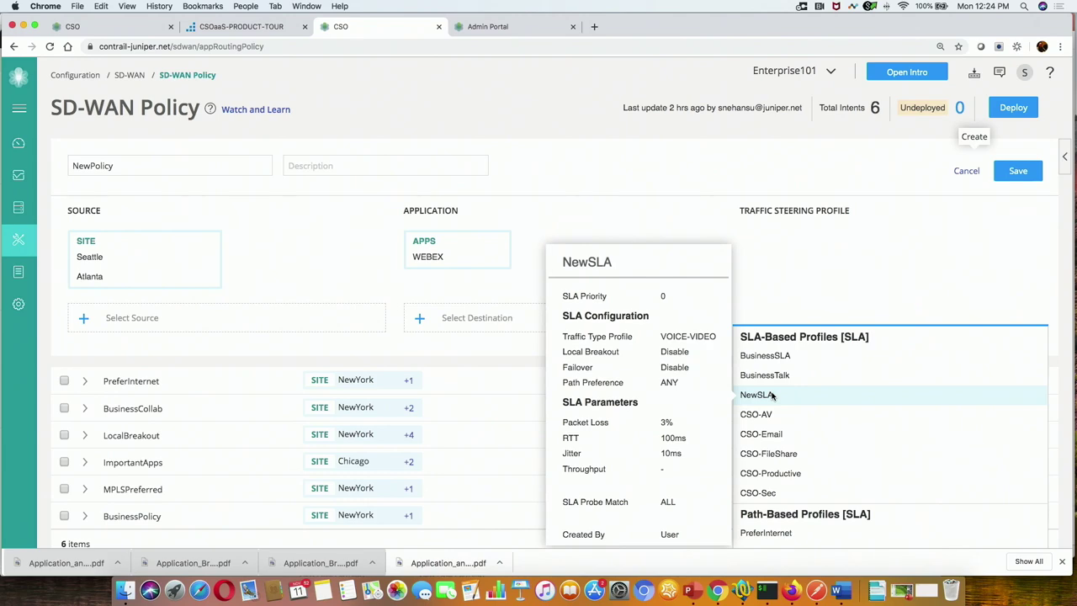
left_click(771, 395)
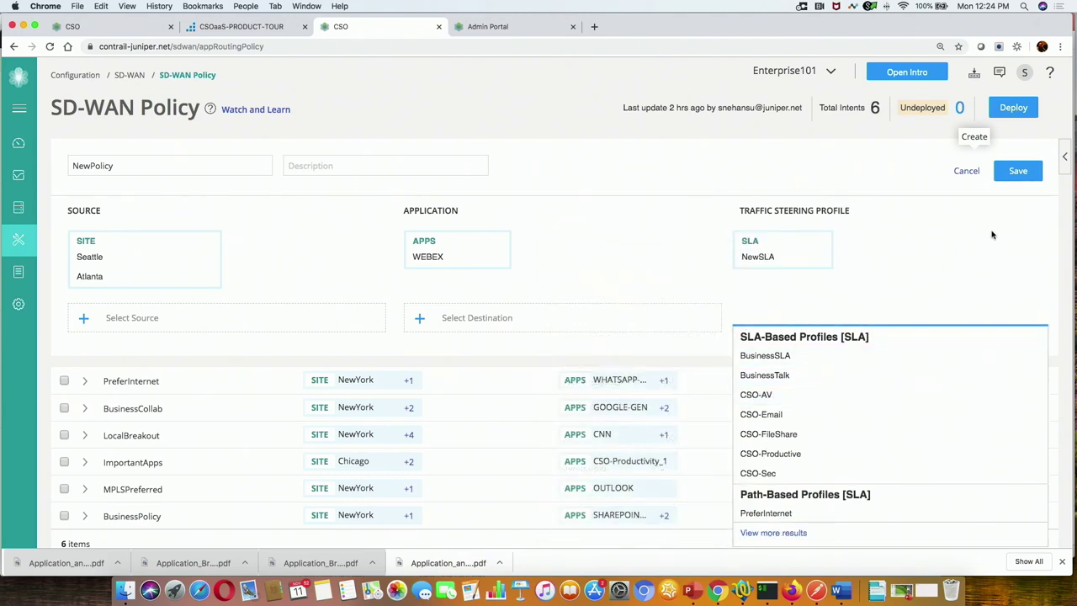
left_click(1016, 172)
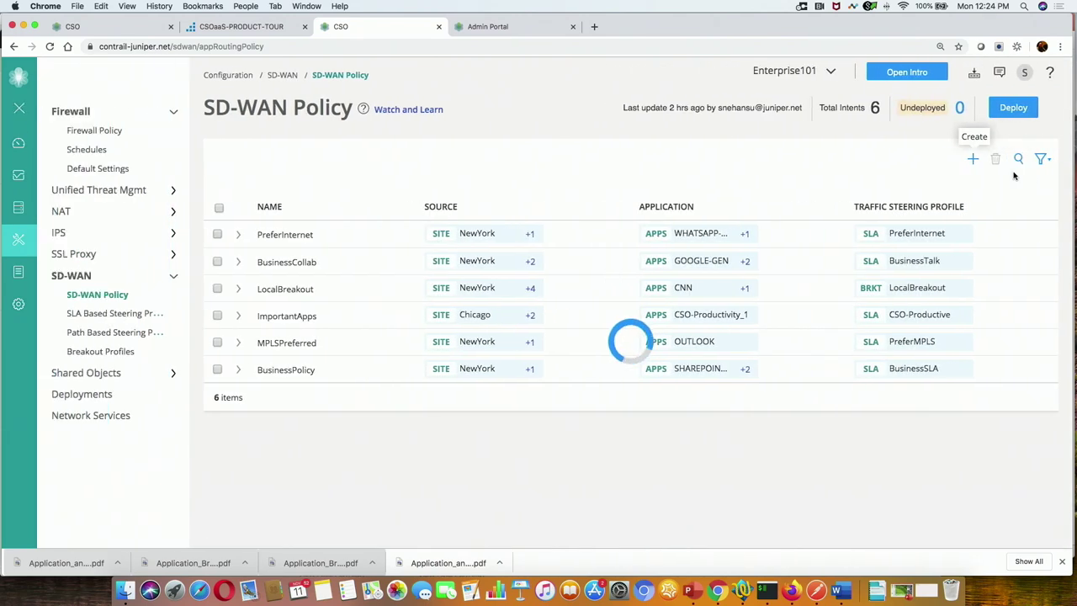
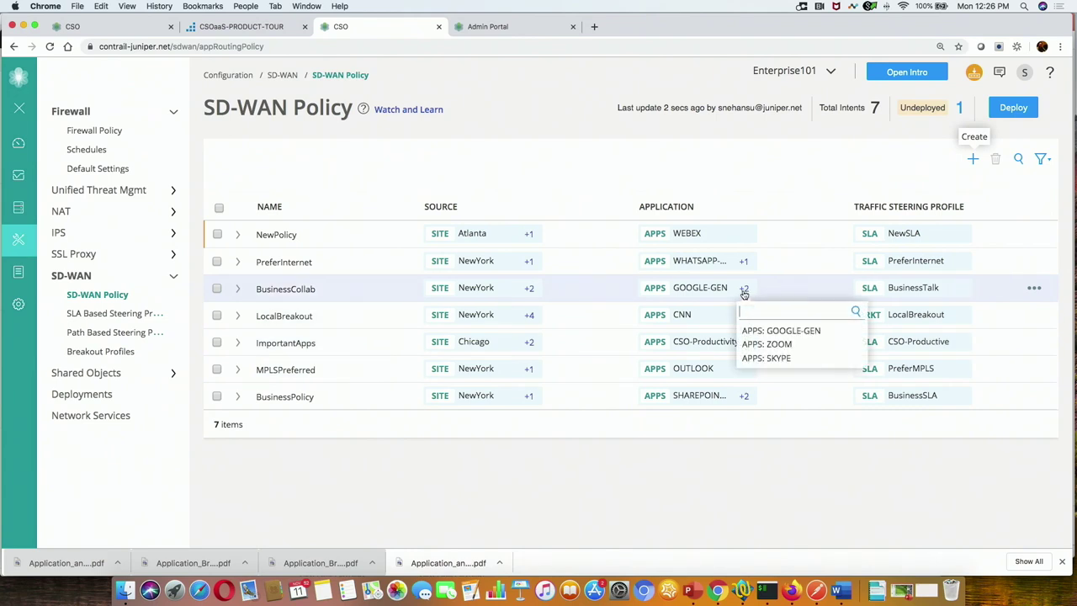
Step: Show the full list of source sites for the LocalBreakout policy
left_click(522, 307)
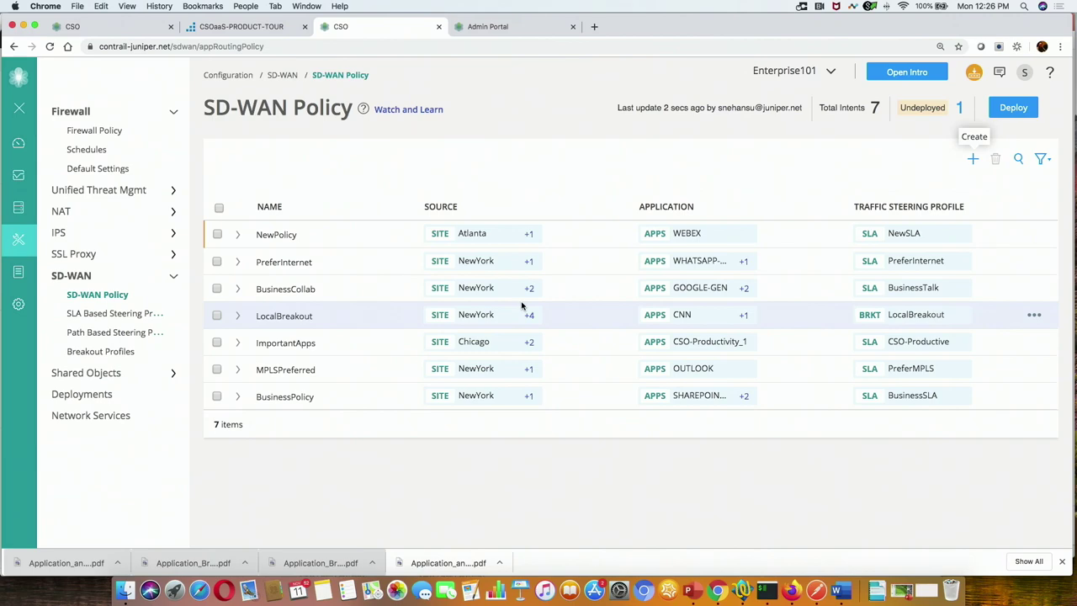
left_click(527, 313)
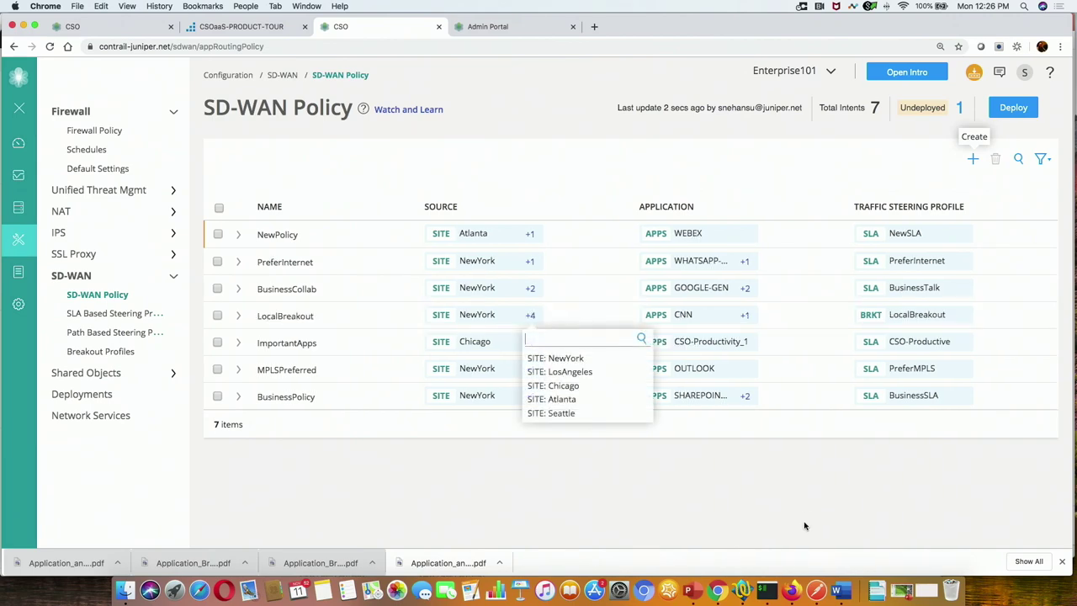
Step: Switch to Firefox and open the bookmarked "DEMO - All Documents" SharePoint folder in a new browser tab
left_click(791, 591)
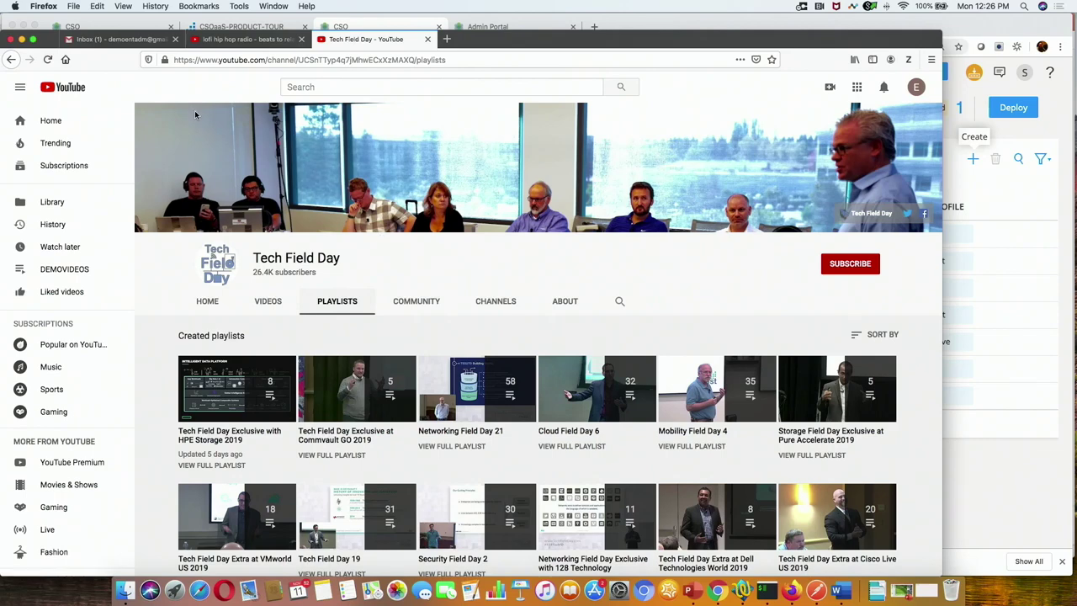
key("super+equal")
key("super+equal")
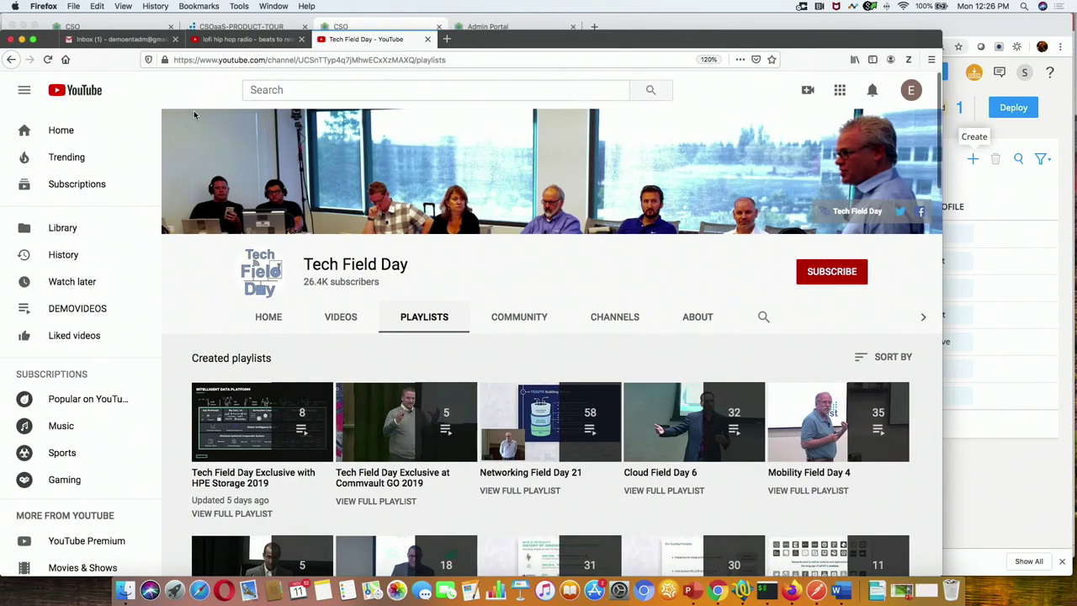
left_click_drag(476, 39, 481, 24)
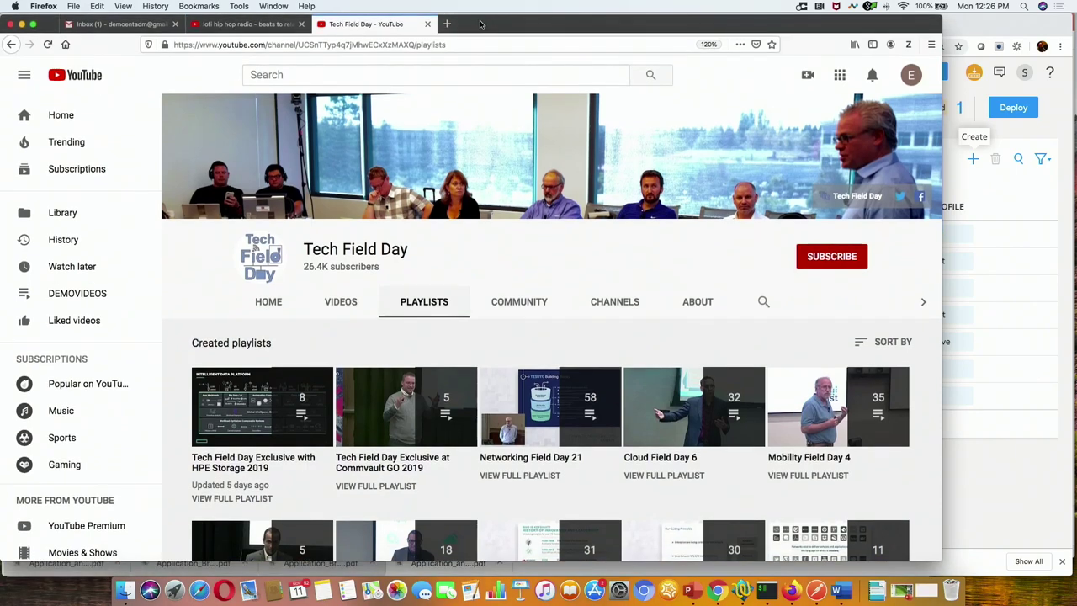
left_click(447, 23)
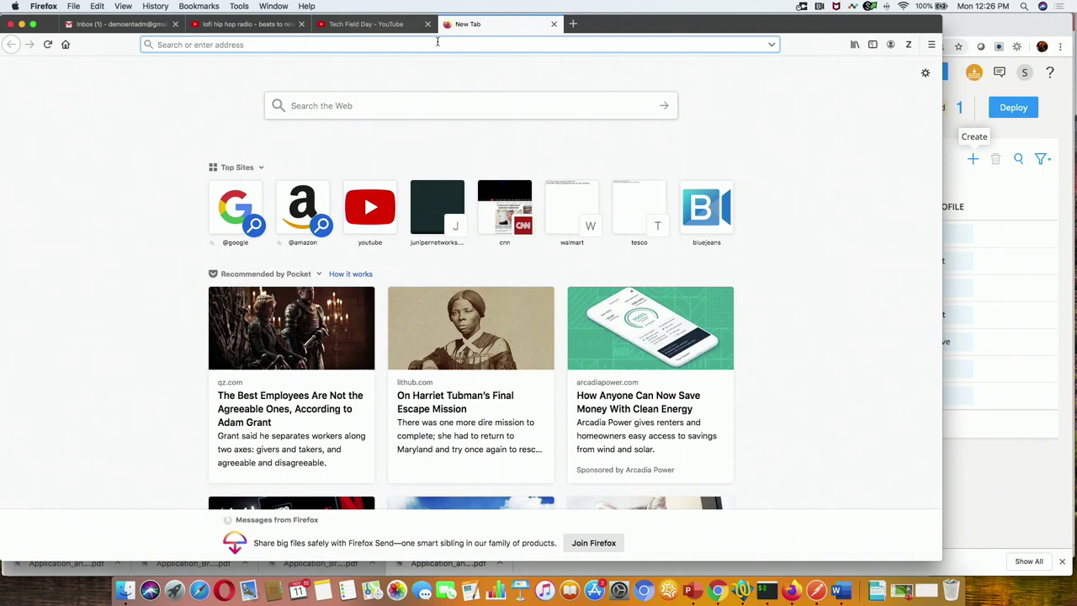
left_click(193, 7)
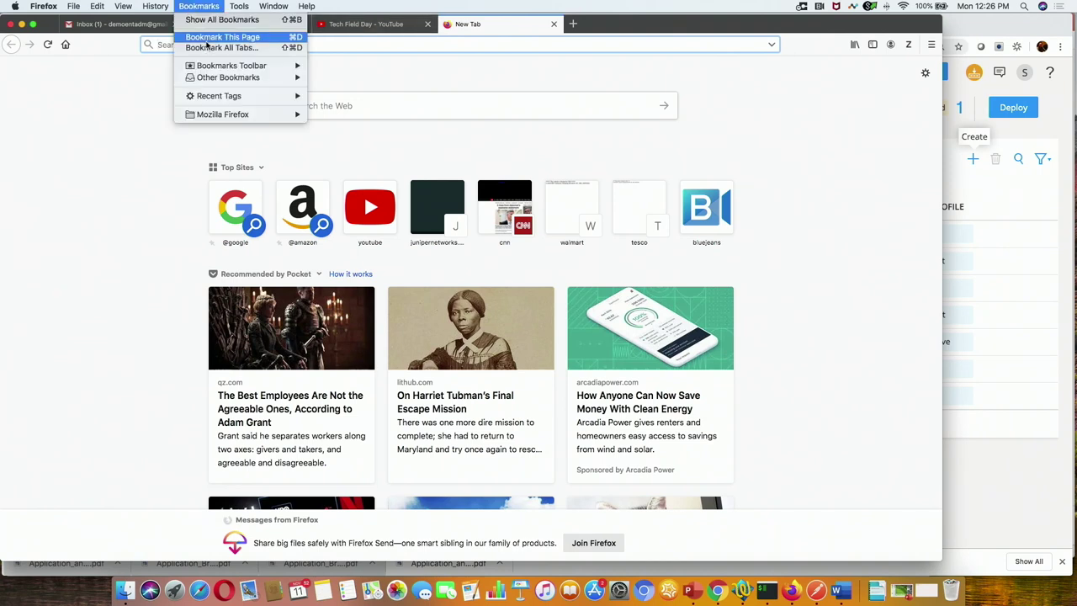
mouse_move(244, 77)
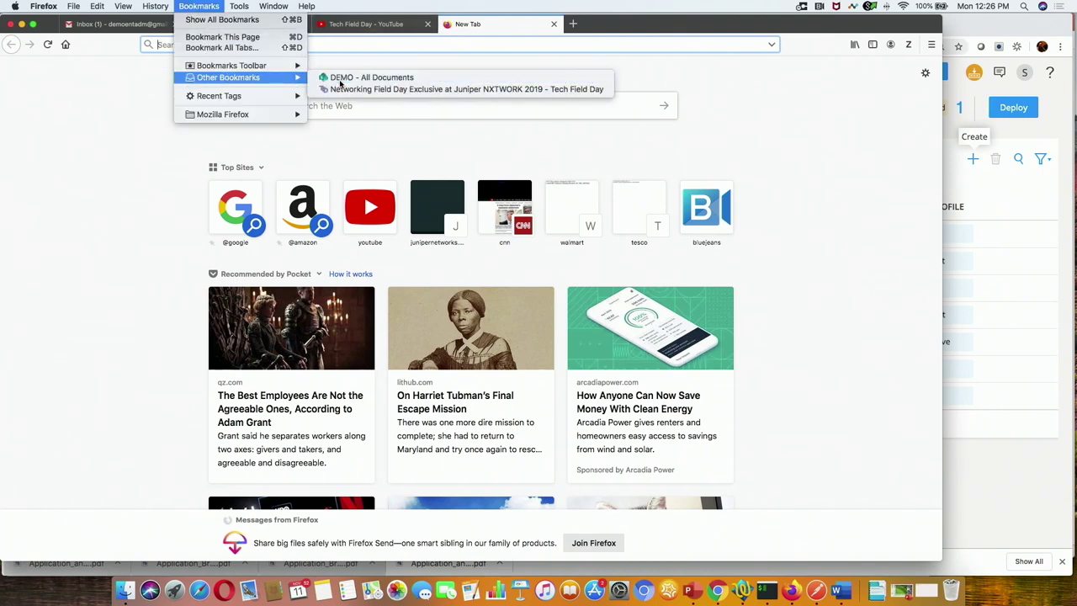
left_click(370, 78)
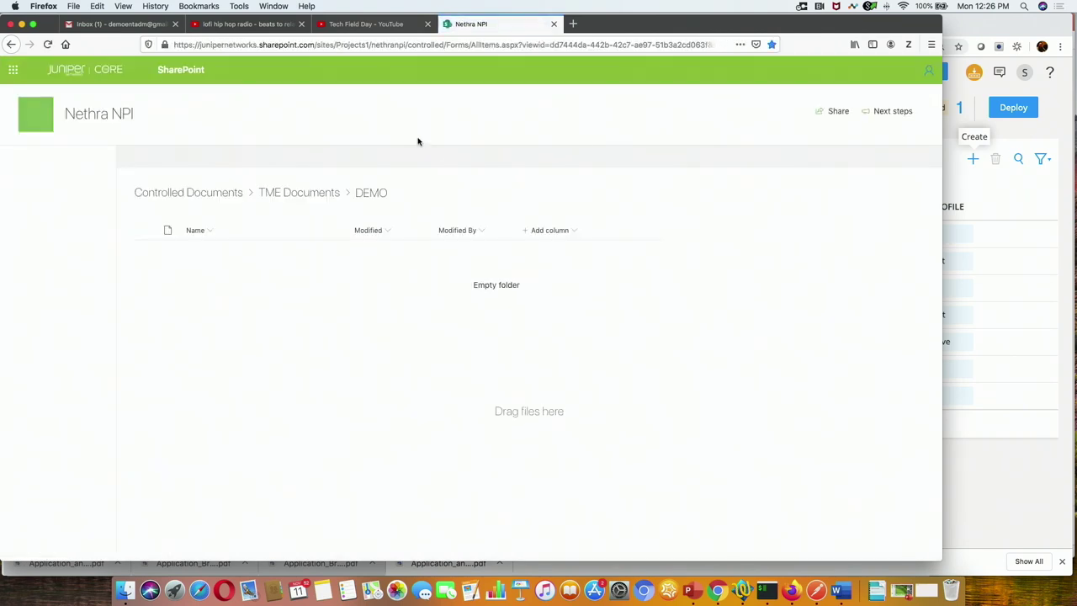
Step: Upload the Ubuntu 18 amd64 ISO file to the SharePoint DEMO folder and show the upload progress
left_click(210, 158)
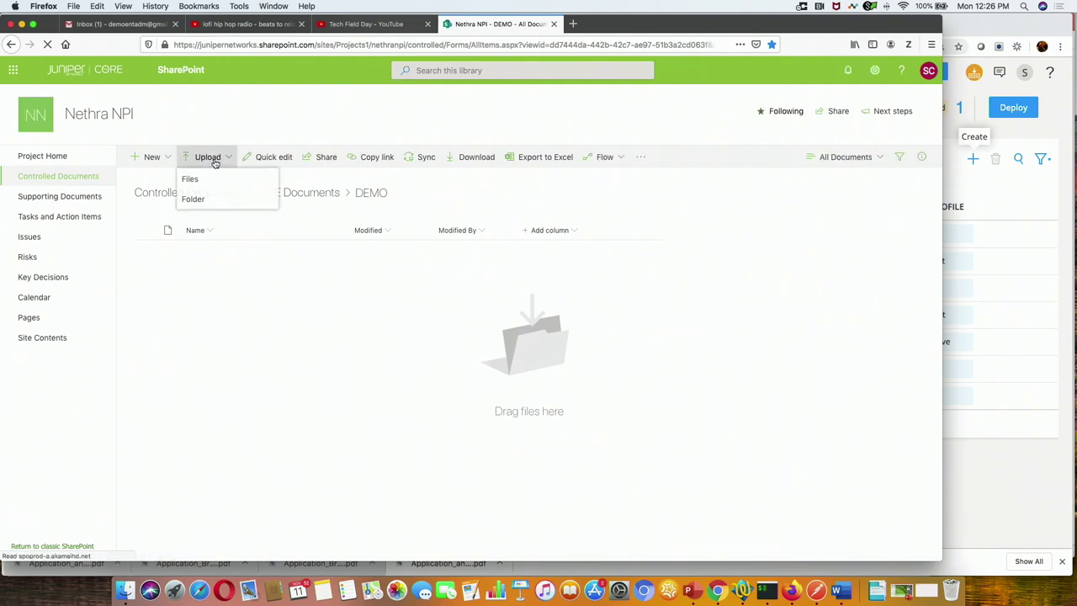
left_click(196, 181)
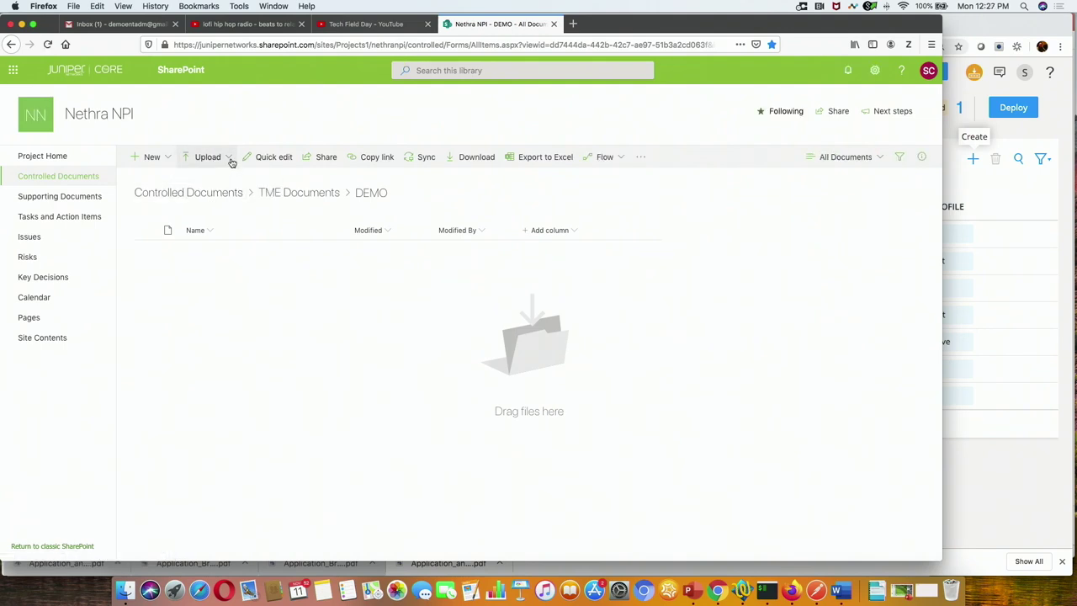
left_click(227, 160)
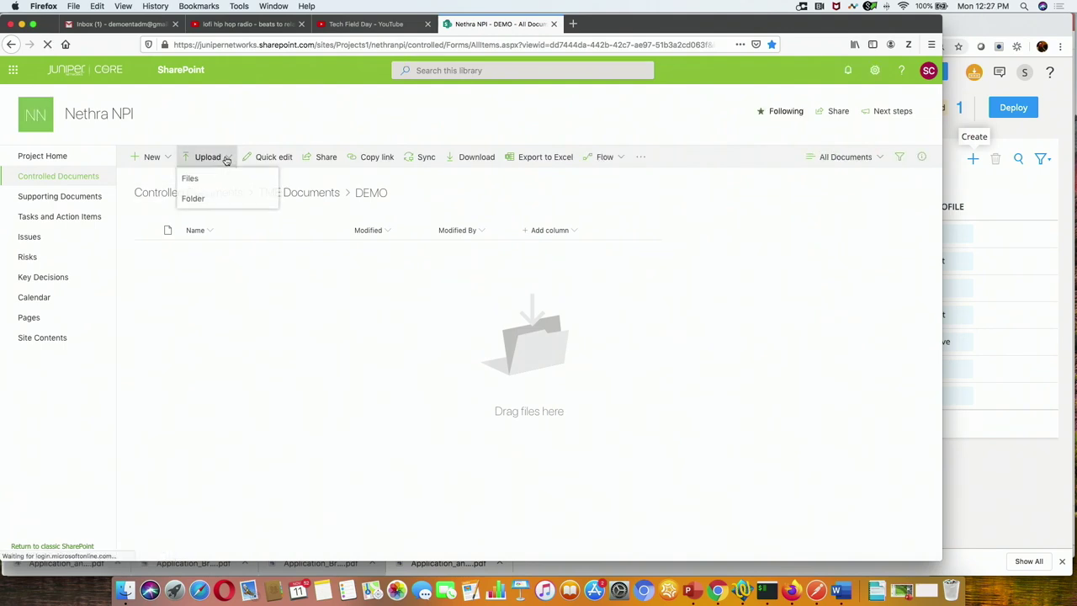
left_click(207, 180)
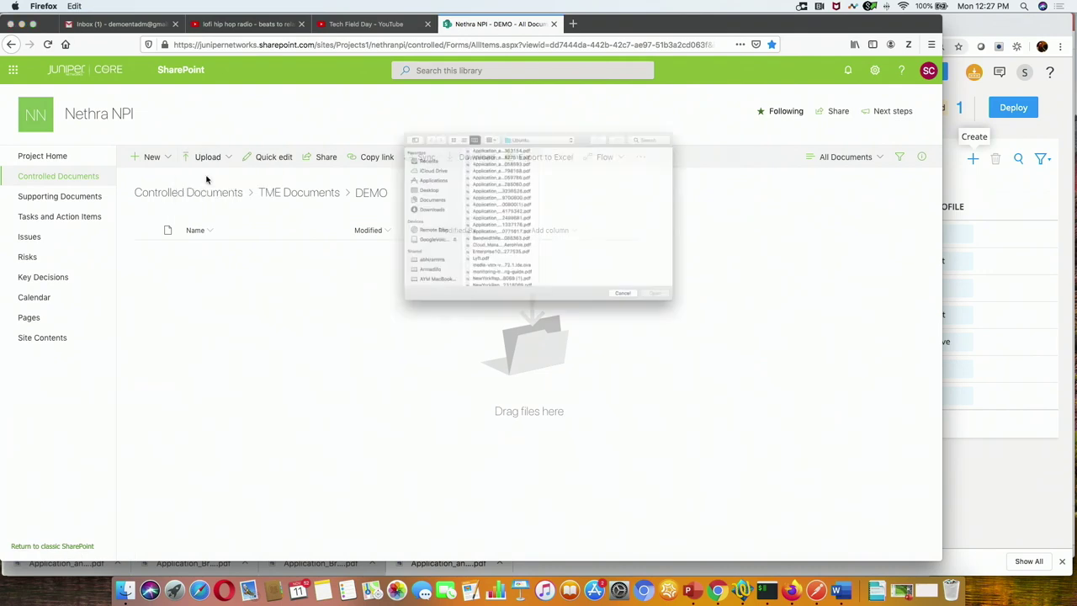
scroll(485, 283, "down", 5)
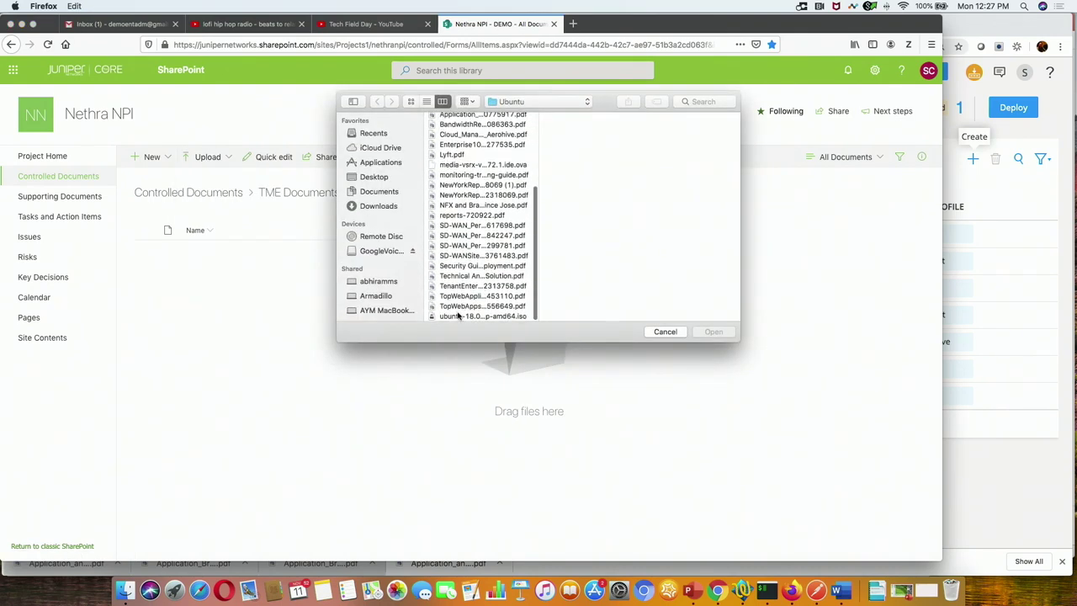
left_click(483, 316)
left_click(713, 332)
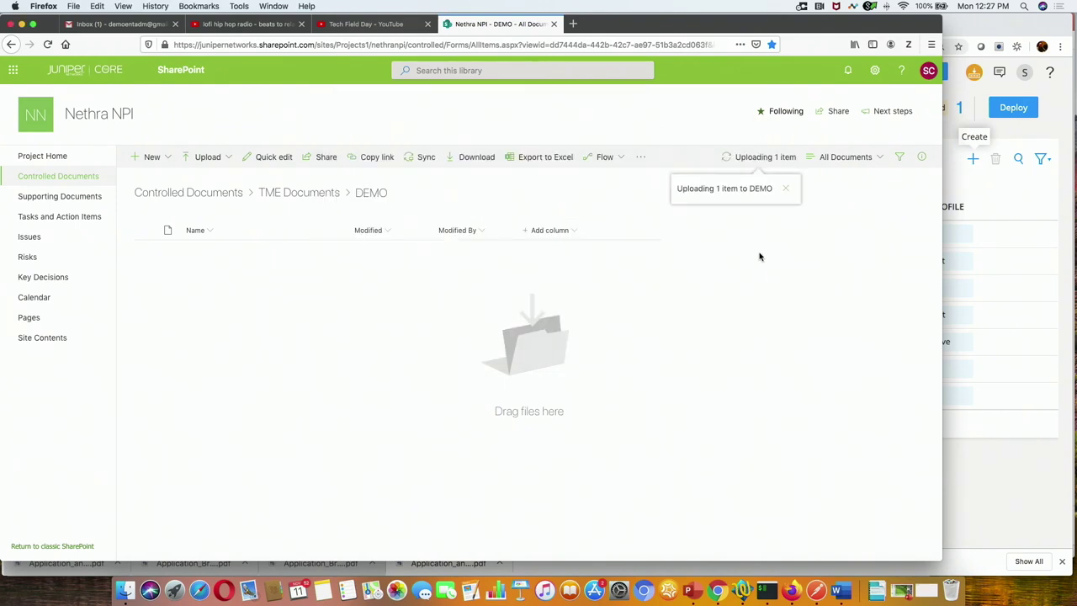
left_click(757, 161)
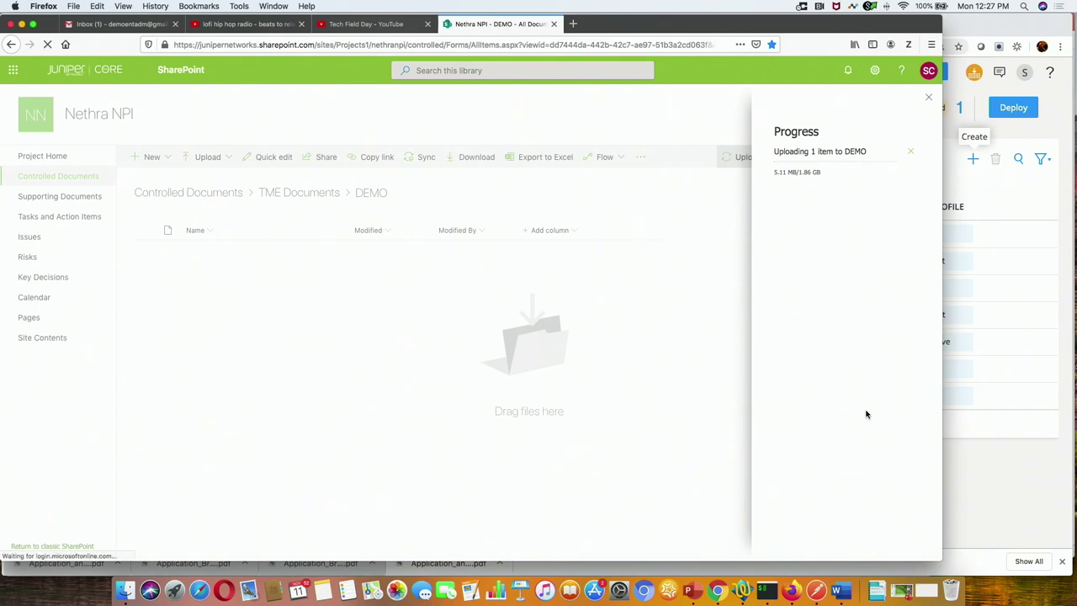
Step: Switch to iTerm2 and run "tc qdisc add dev eth3.602 root netem delay 500ms" in the igw0 session
left_click(762, 589)
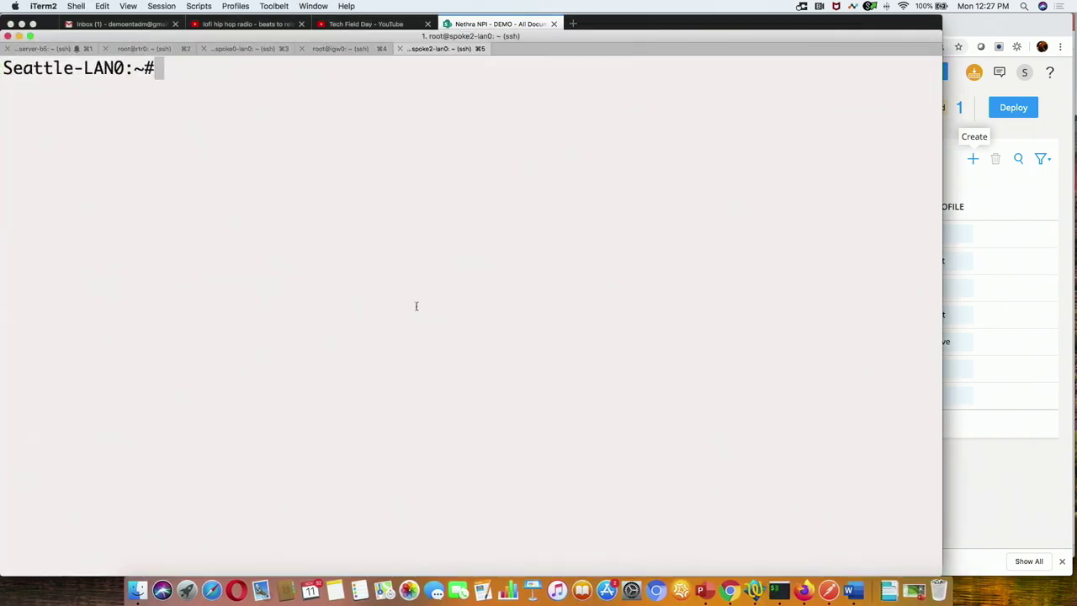
left_click(340, 48)
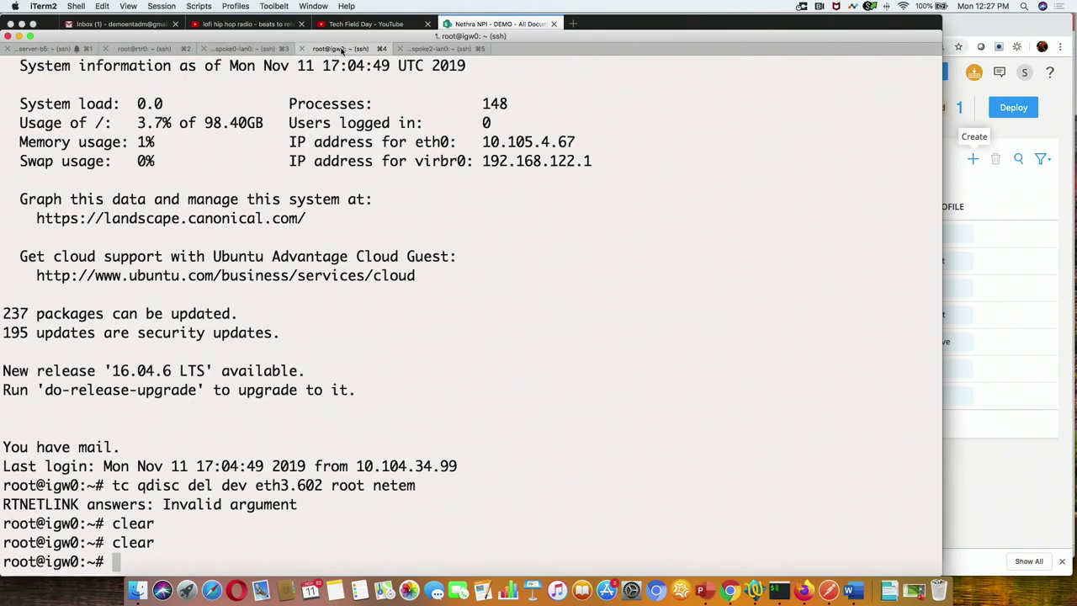
key("Return")
key("Return")
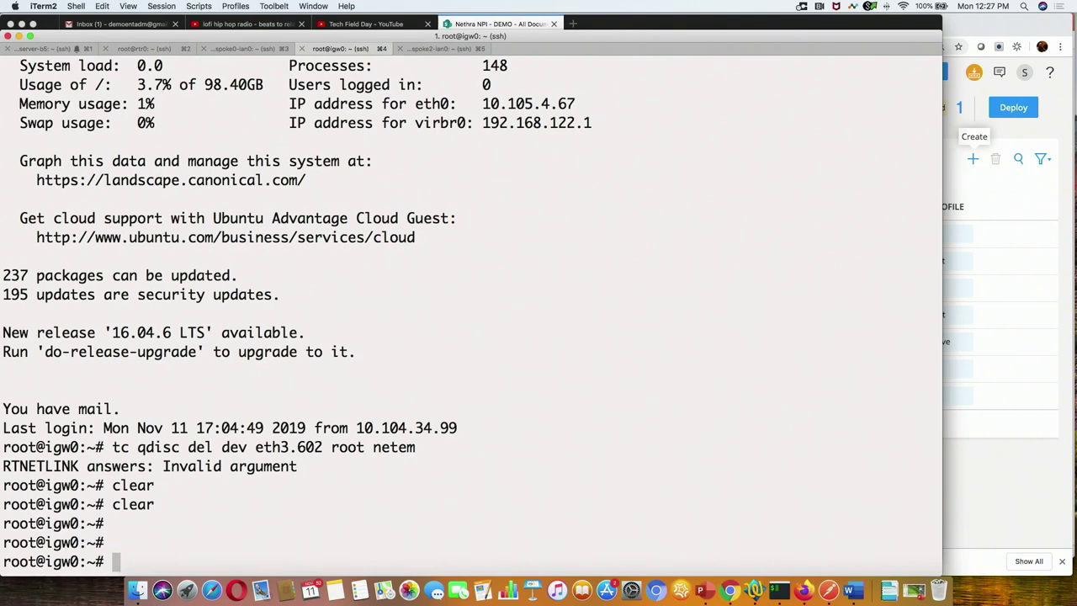
key("Up")
key("Up")
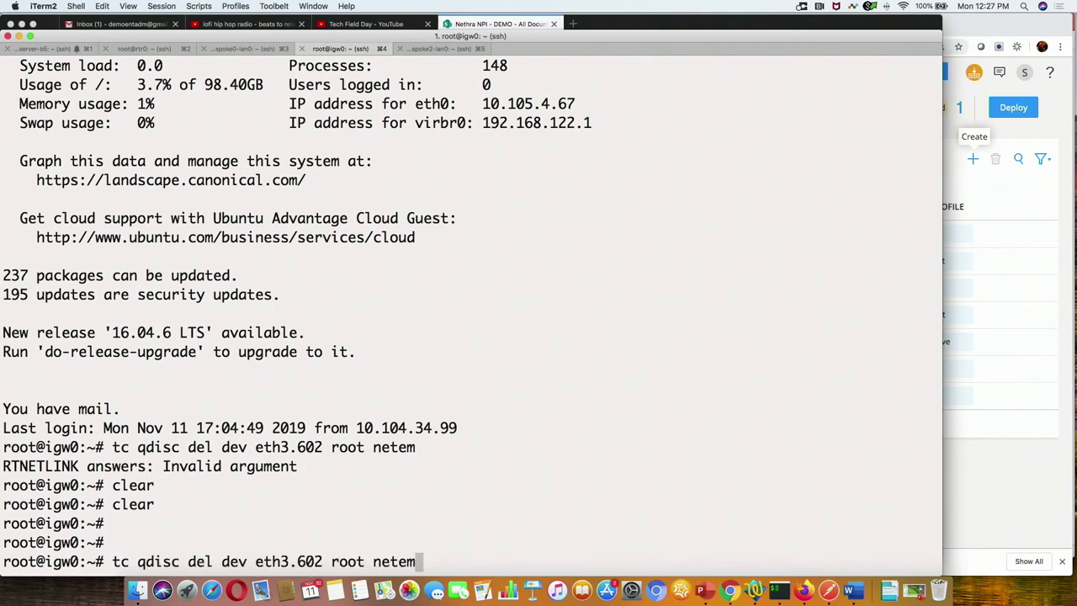
key("Up")
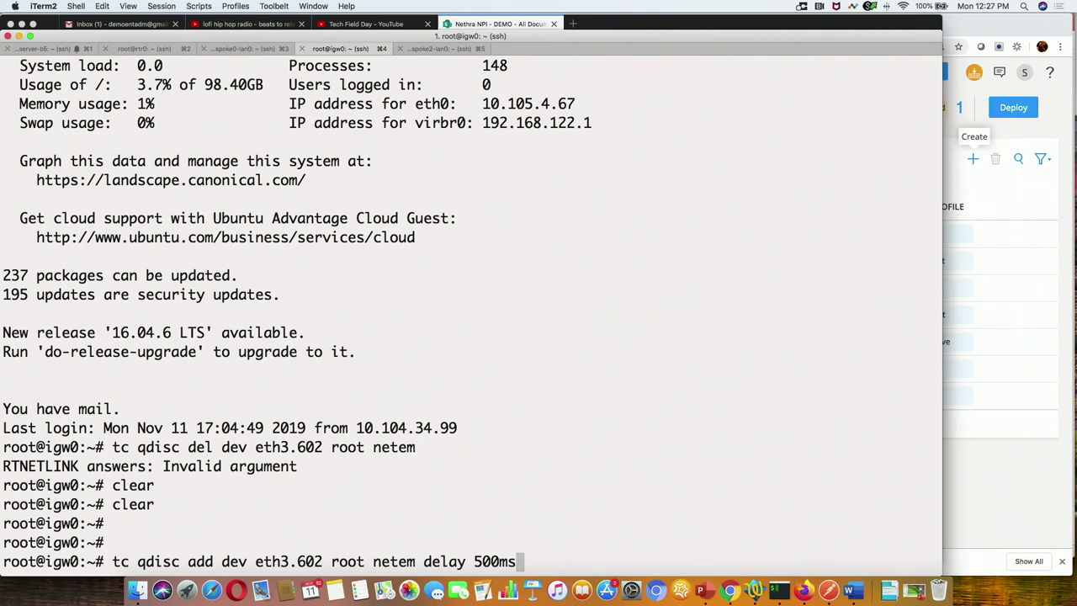
key("Return")
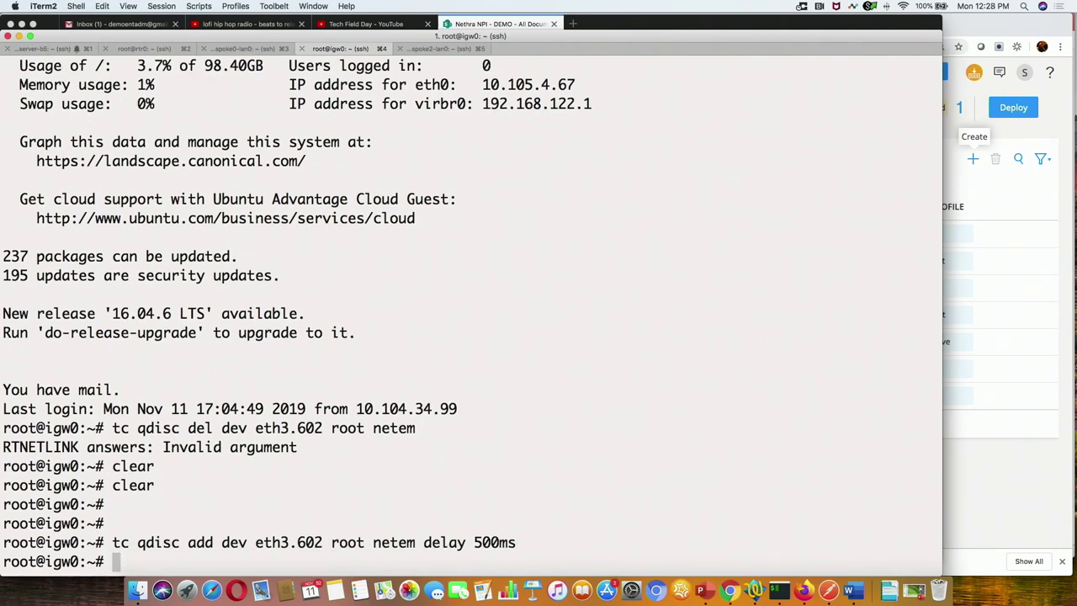
Step: Switch to the NewYork.Enterprise101 device session and add a few blank prompt lines below the old output
left_click(37, 50)
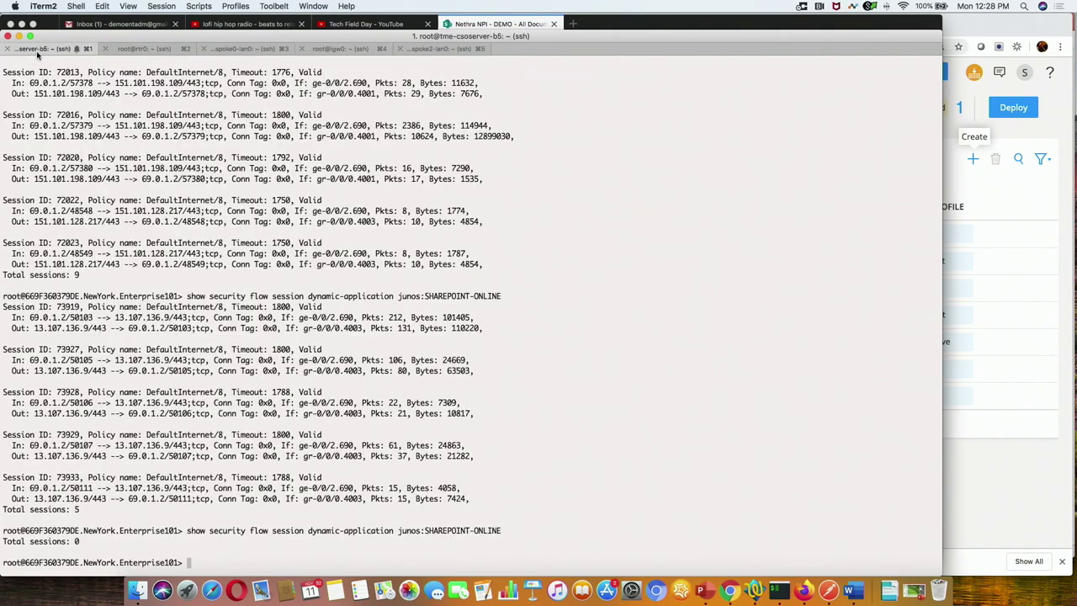
key("Return")
key("Return")
key("Return")
key("Up")
key("BackSpace")
key("BackSpace")
key("BackSpace")
key("BackSpace")
key("BackSpace")
key("BackSpace")
key("BackSpace")
key("BackSpace")
key("BackSpace")
key("BackSpace")
key("BackSpace")
key("BackSpace")
key("BackSpace")
key("BackSpace")
key("BackSpace")
key("BackSpace")
key("BackSpace")
type("GOOGLE-GEN")
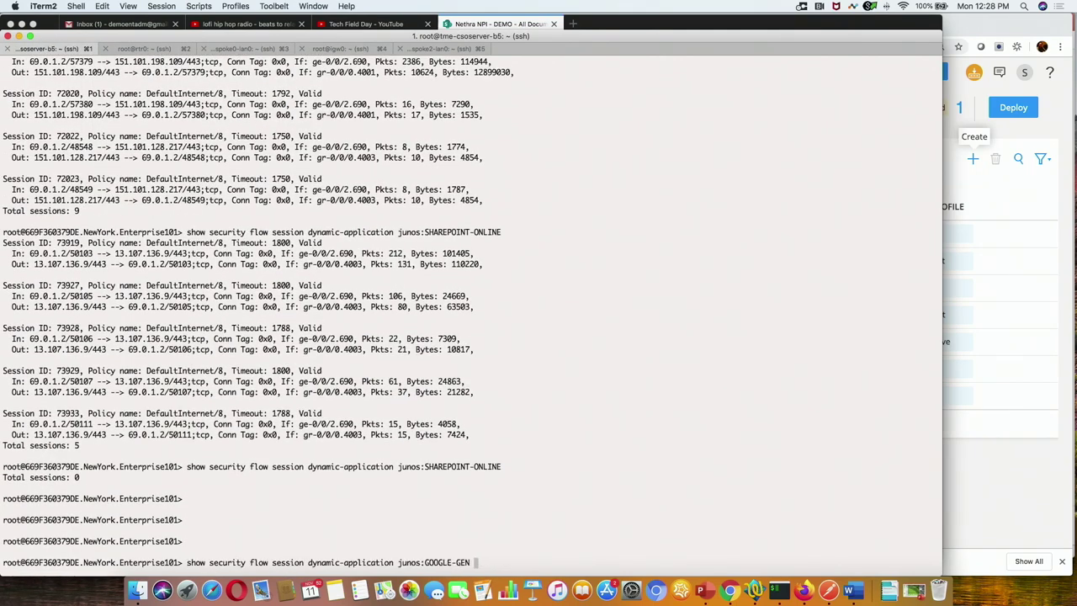
Step: Query the advance-policy-based-routing SLA status for profile pr_apbr_Default, group HubDallas and application junos:SHAREPOINT-ONLINE, and examine its RTT
key("Up")
key("Up")
key("Up")
key("Up")
key("Up")
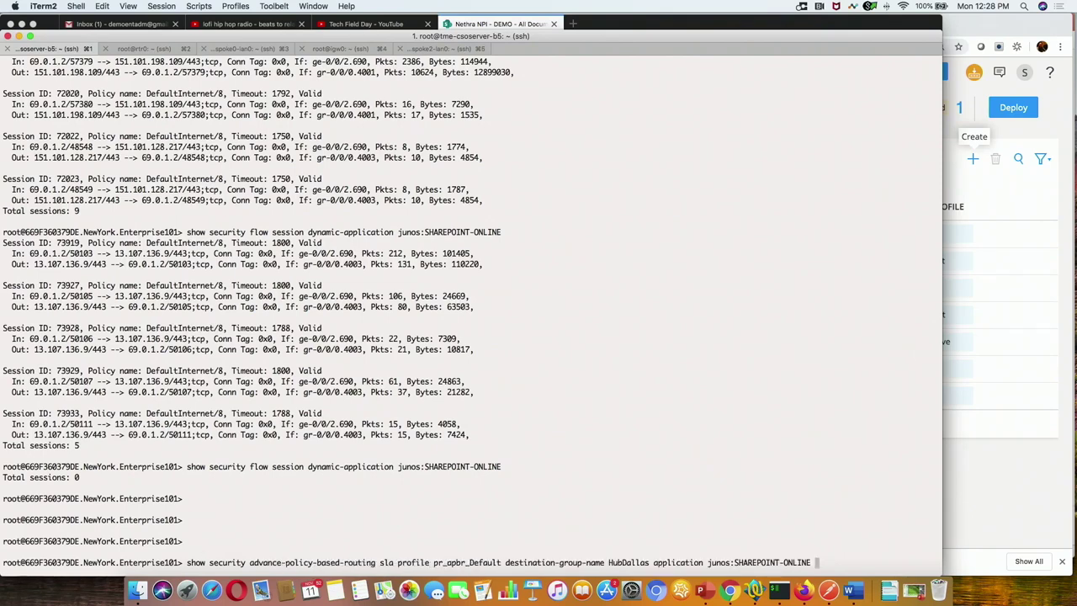
key("Return")
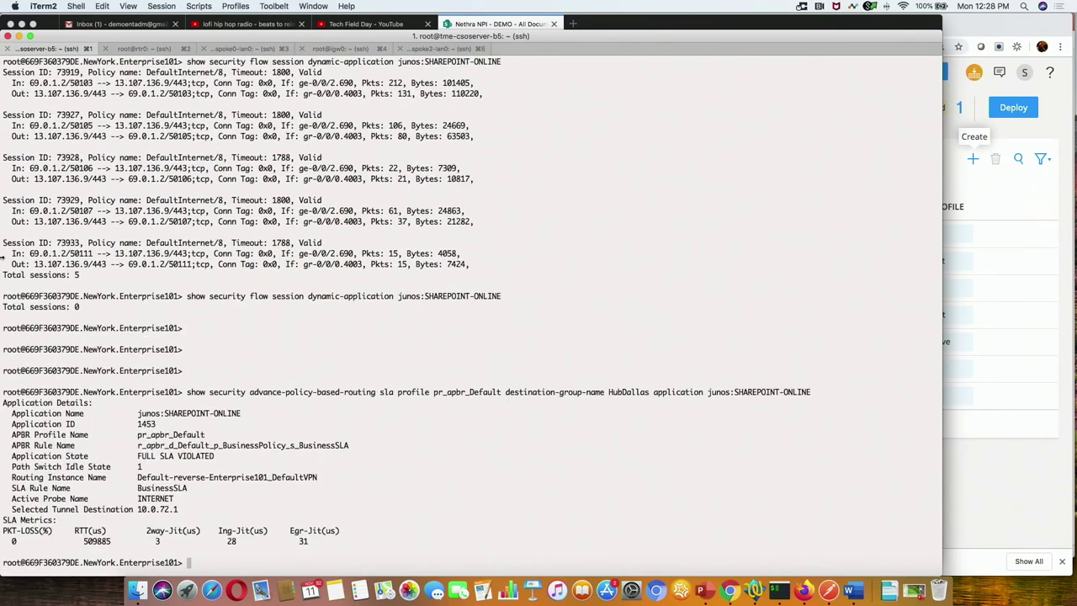
double_click(107, 542)
Step: Repeat the SHAREPOINT-ONLINE SLA status query three times, examining the SLA rule name and the application state between runs
key("Up")
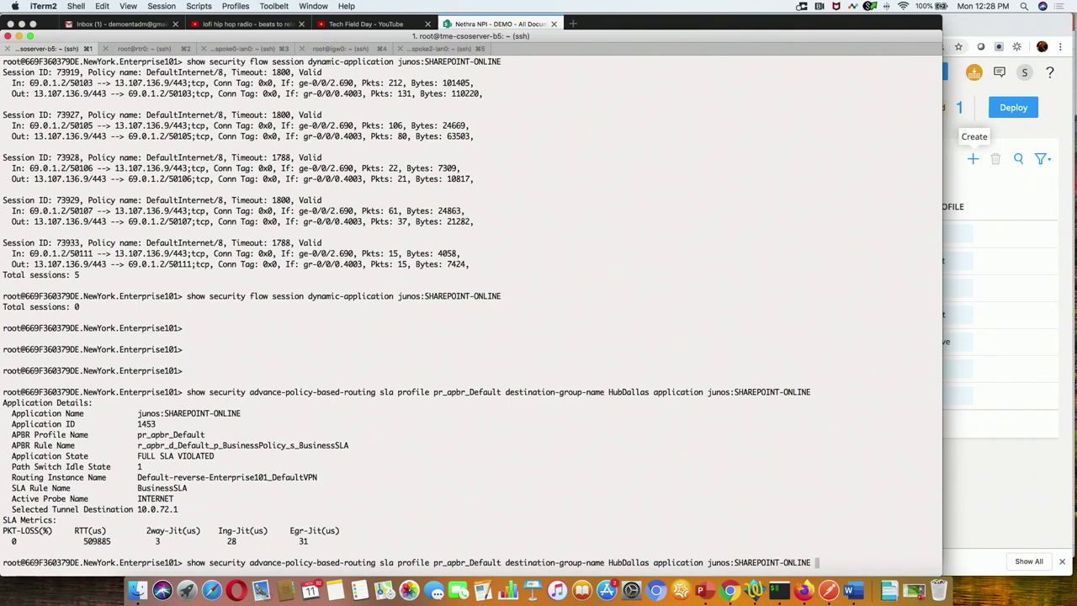
key("Return")
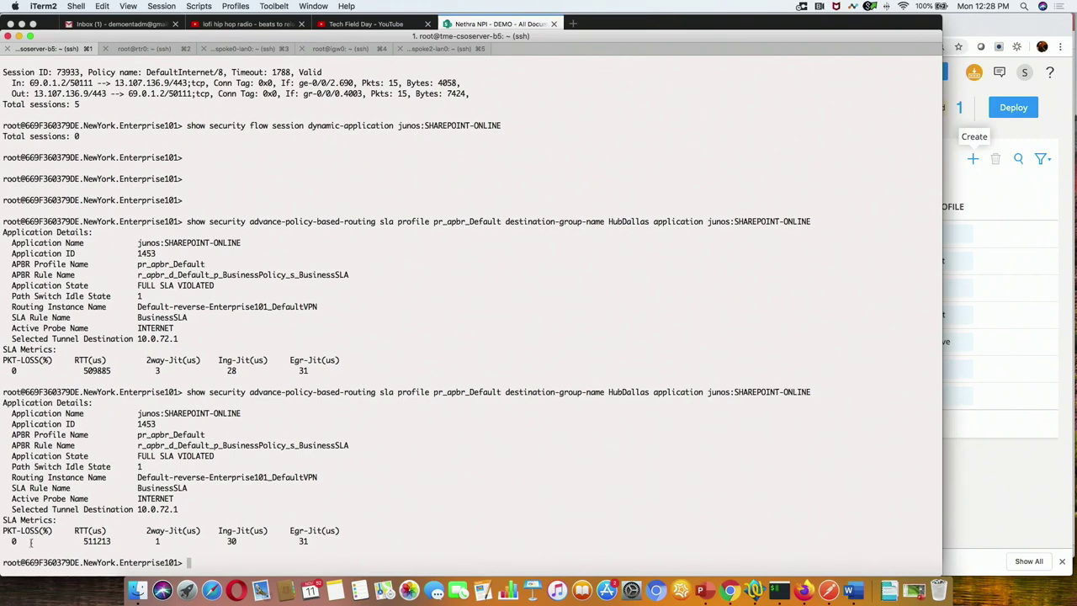
double_click(148, 486)
left_click(171, 455)
double_click(171, 455)
key("Up")
key("Return")
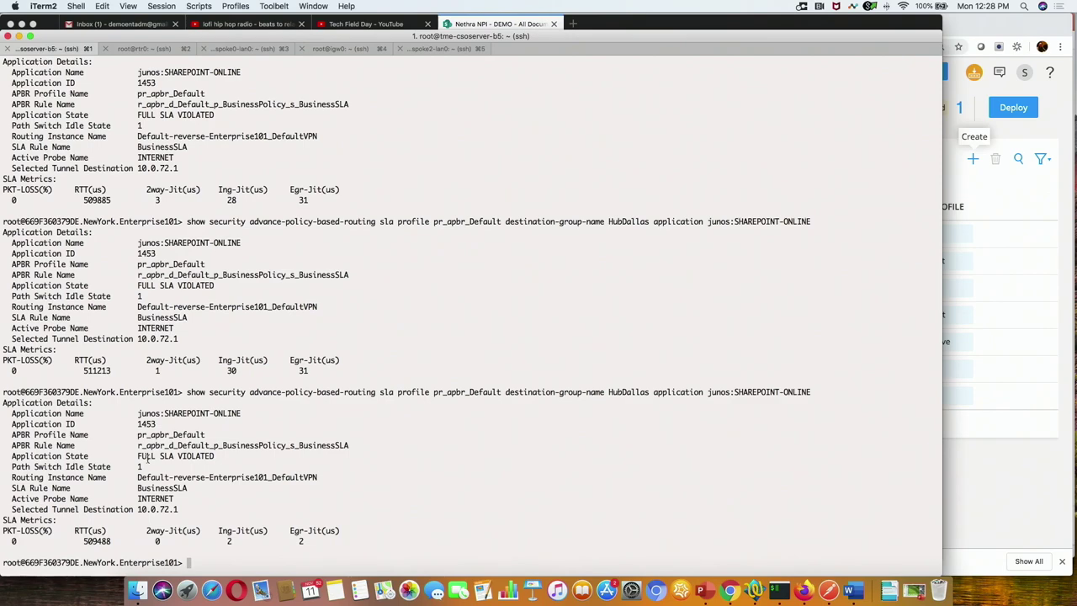
key("Up")
key("Return")
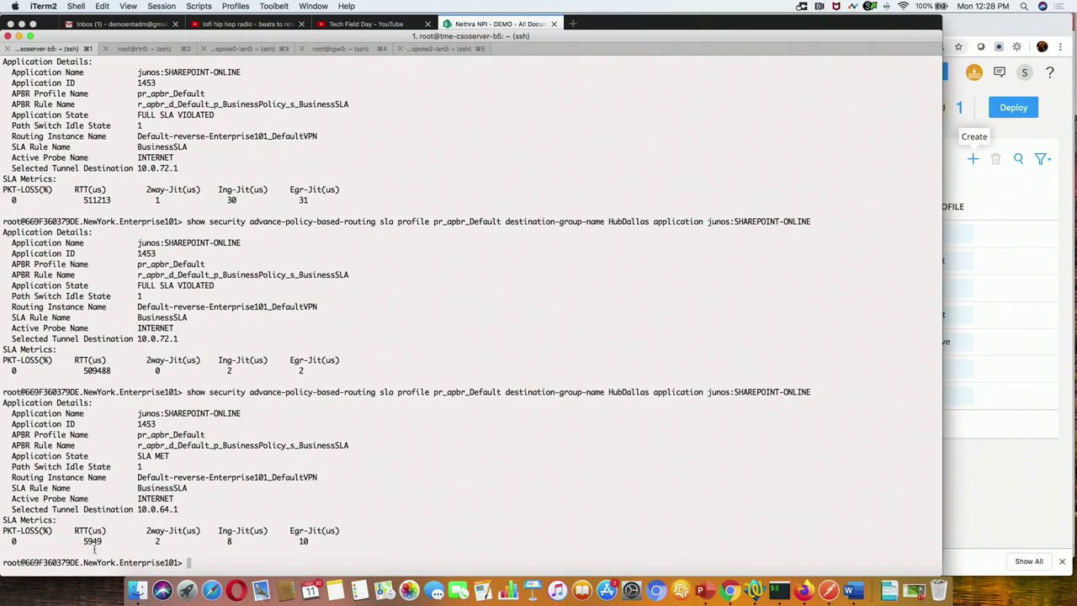
Step: Highlight the last output's Application State line, then switch to Chrome and examine Link Switch Events with the Apps column widened
triple_click(149, 456)
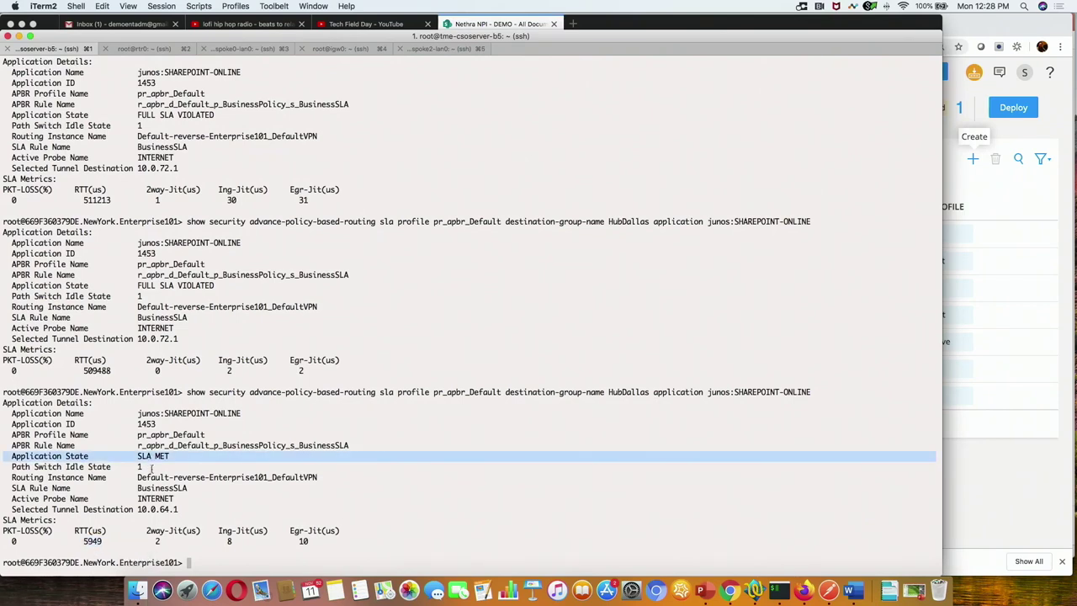
left_click(729, 592)
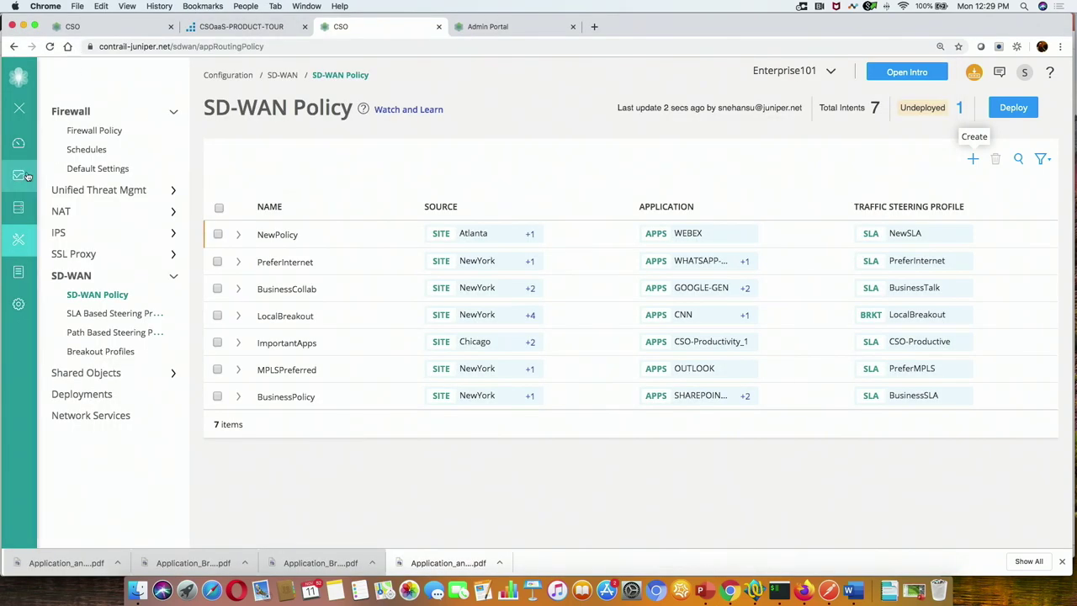
mouse_move(26, 175)
left_click(55, 176)
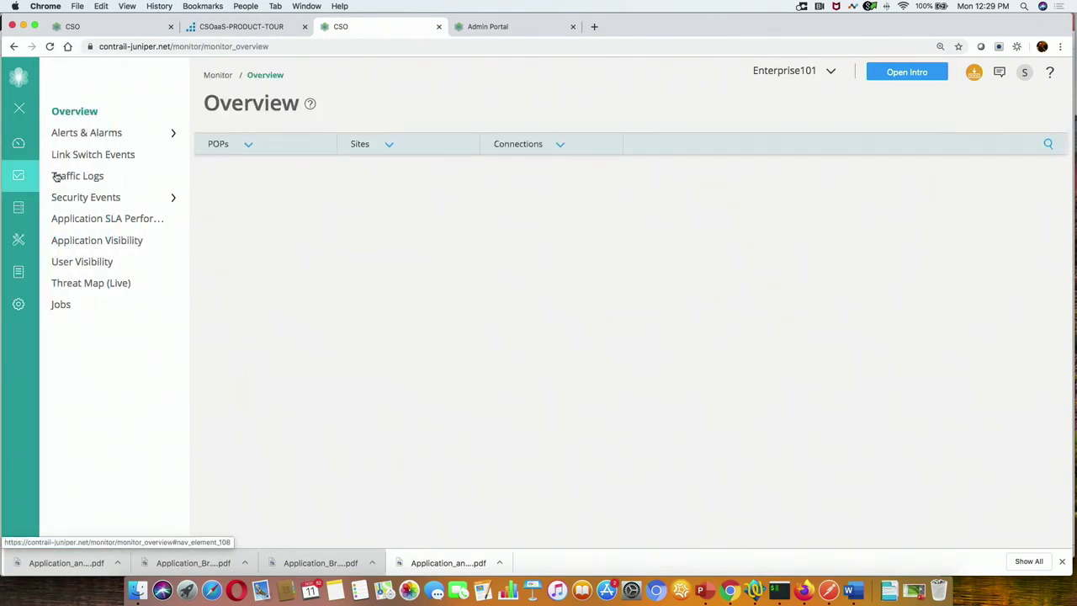
left_click(79, 156)
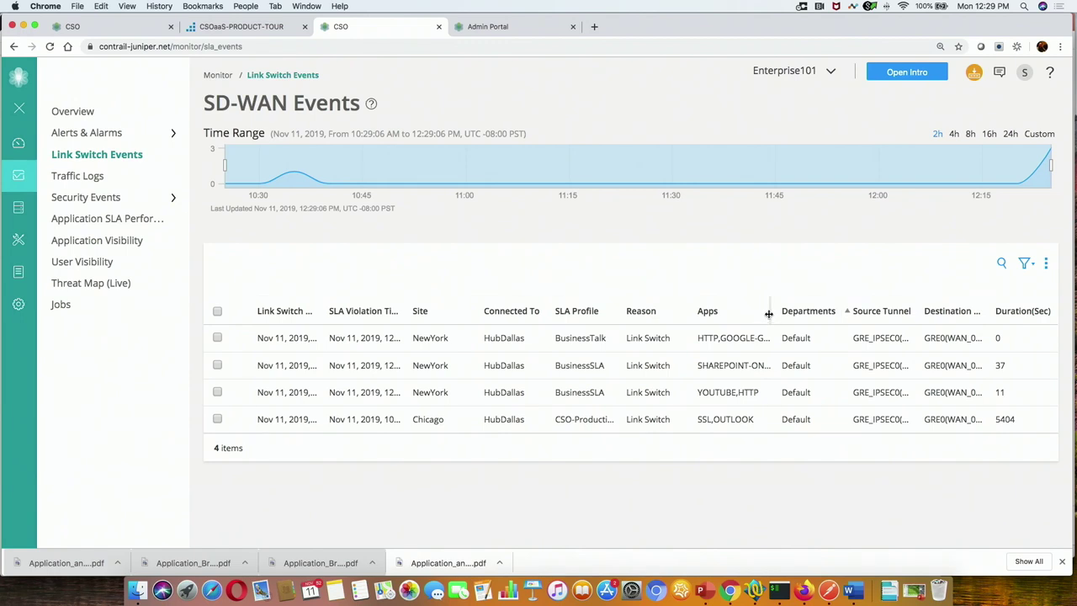
left_click_drag(769, 313, 801, 320)
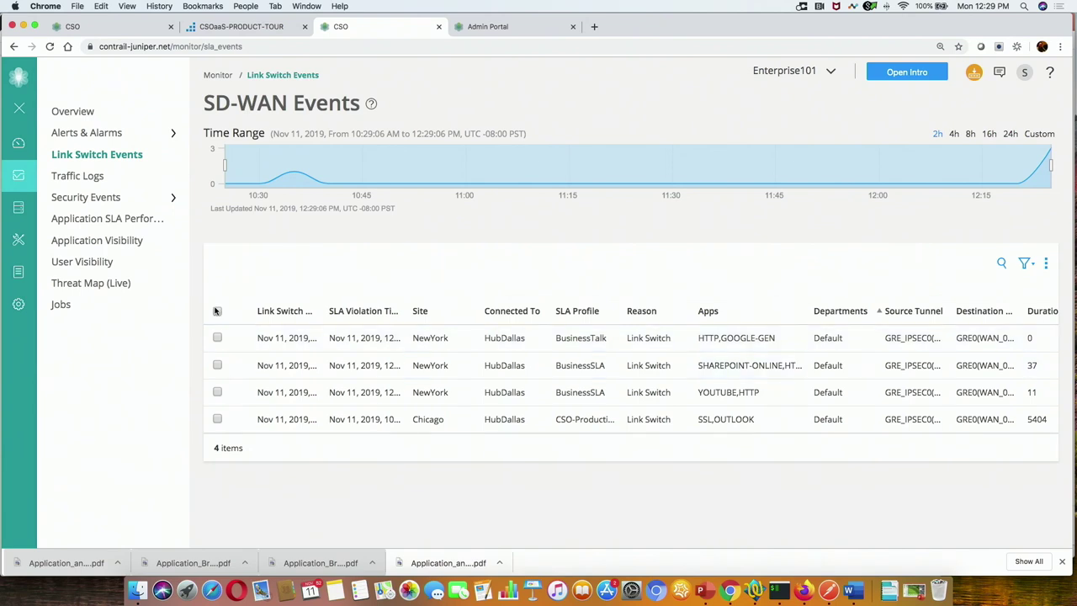
Step: Open the Application SLA Performance of the NewYork site and show it in Graph View
left_click(124, 221)
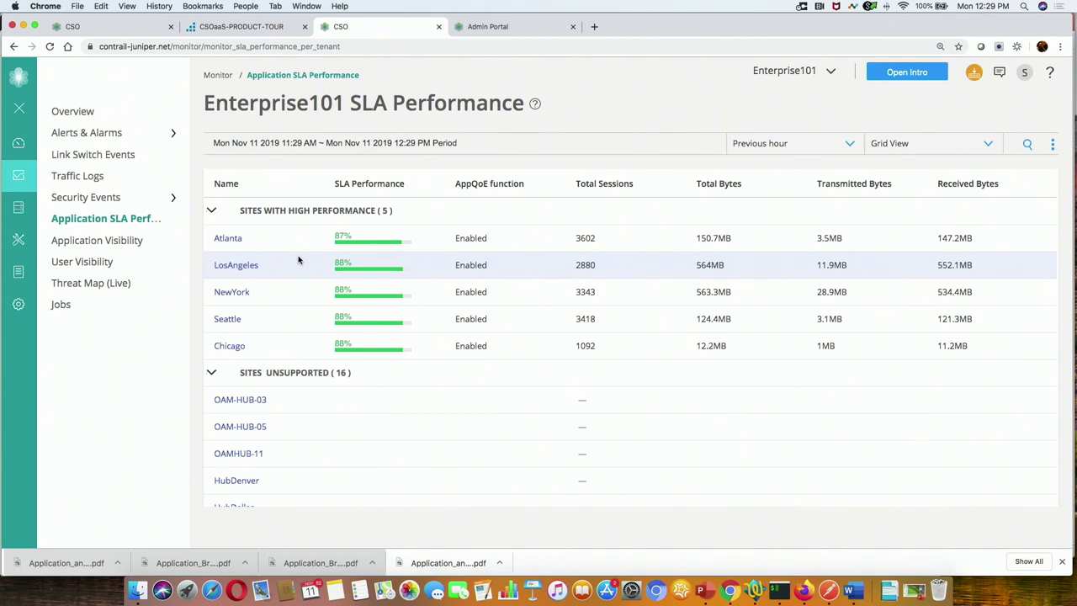
left_click(232, 293)
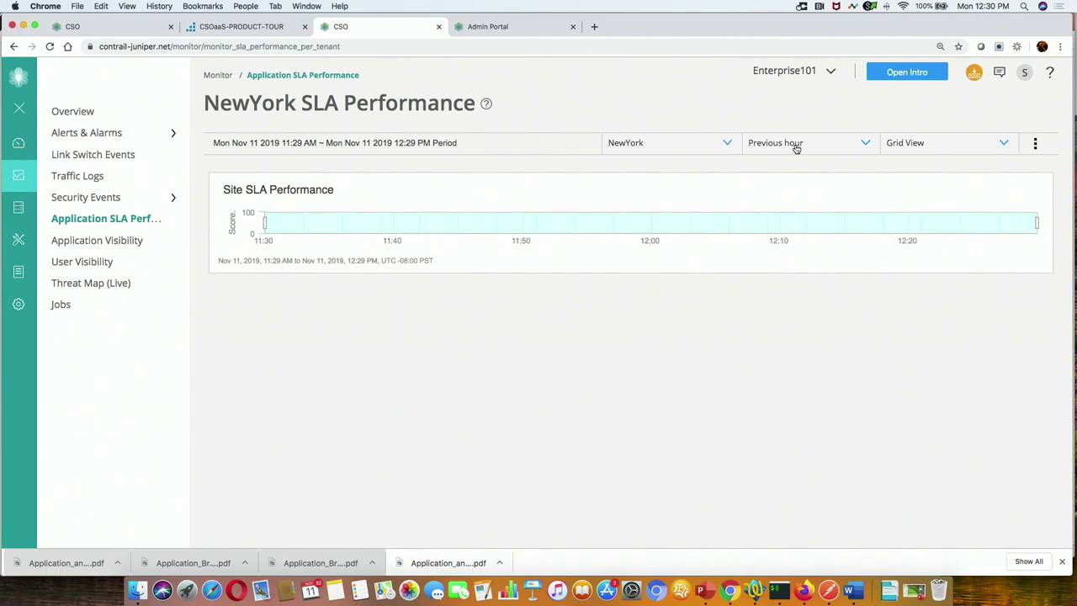
scroll(654, 305, "down", 1)
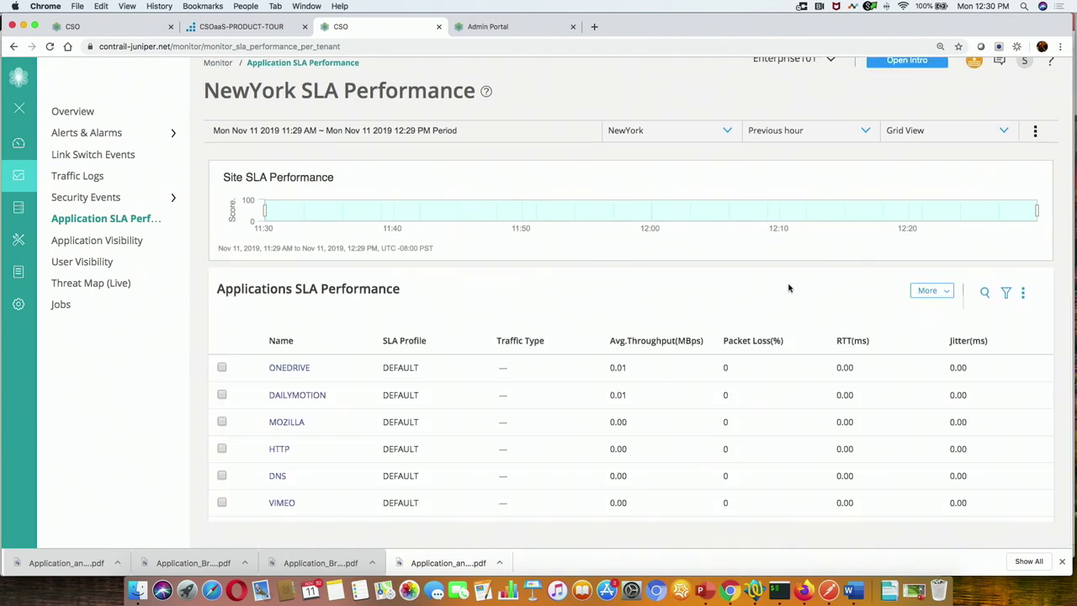
left_click(934, 132)
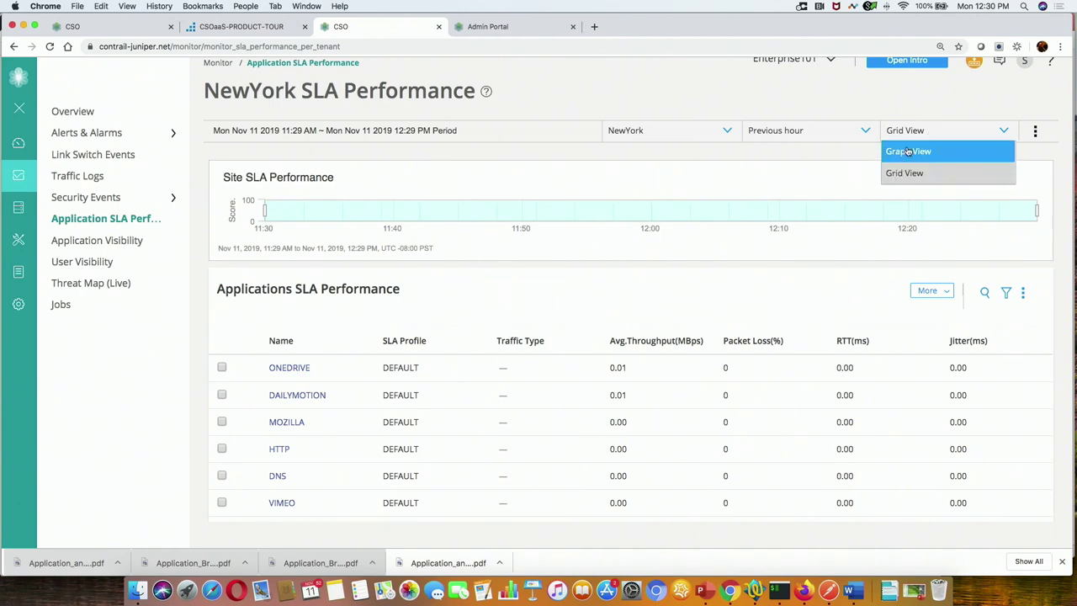
left_click(908, 152)
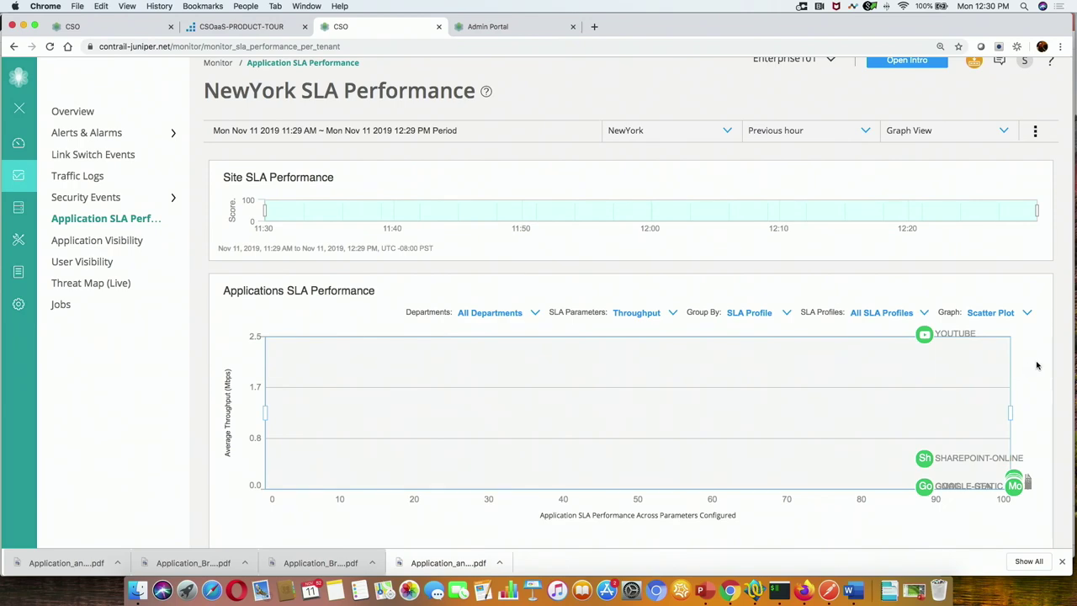
Step: Examine NewYork's per-link scores, SLA Not Met events, packet loss, RTT and jitter graphs
scroll(836, 372, "down", 10)
scroll(842, 373, "down", 3)
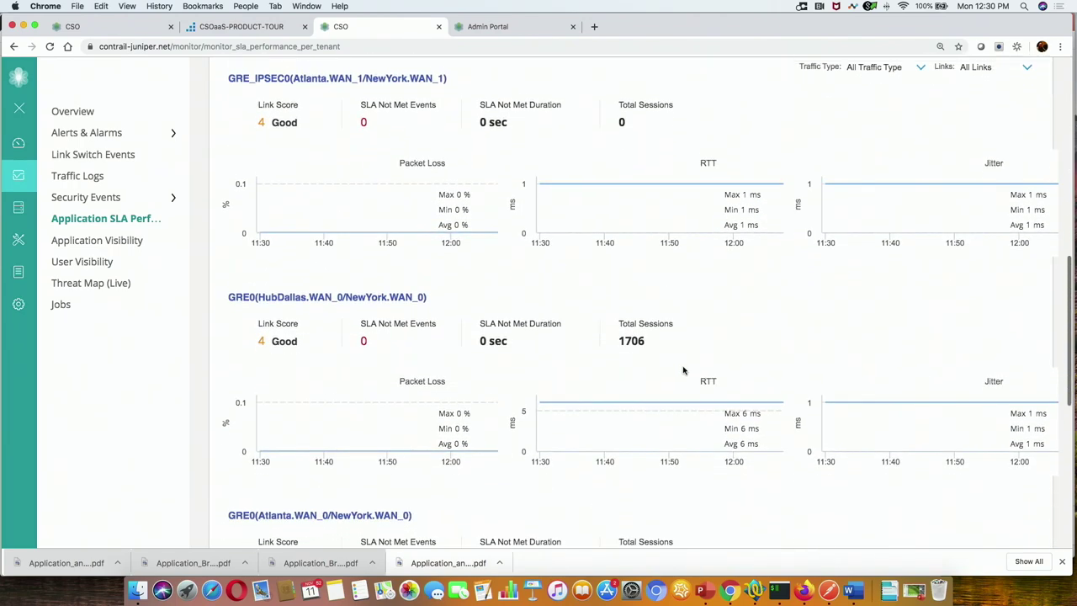
scroll(601, 295, "down", 5)
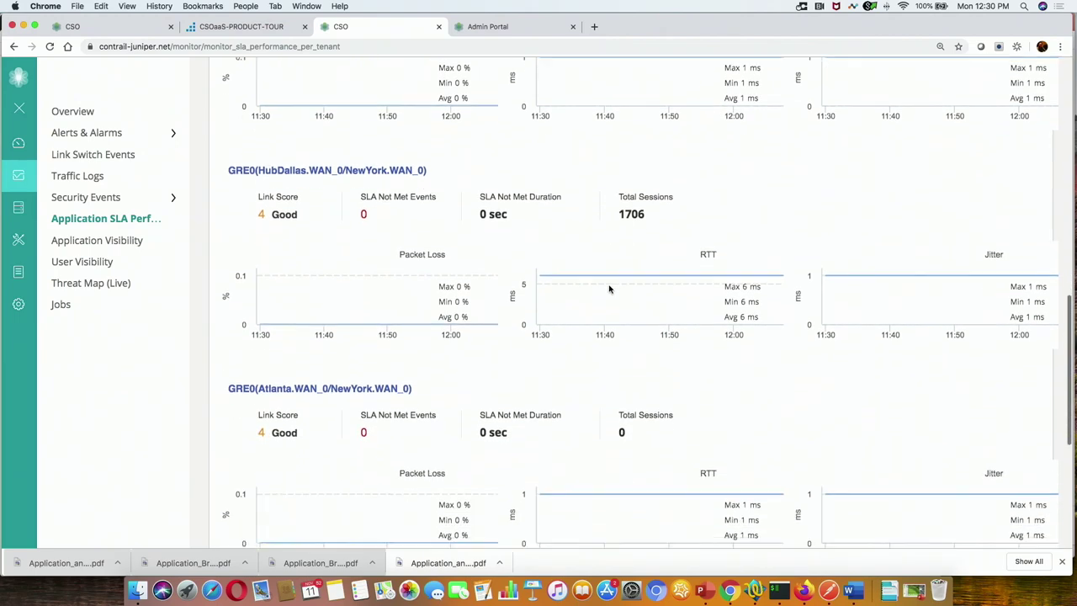
scroll(630, 266, "down", 9)
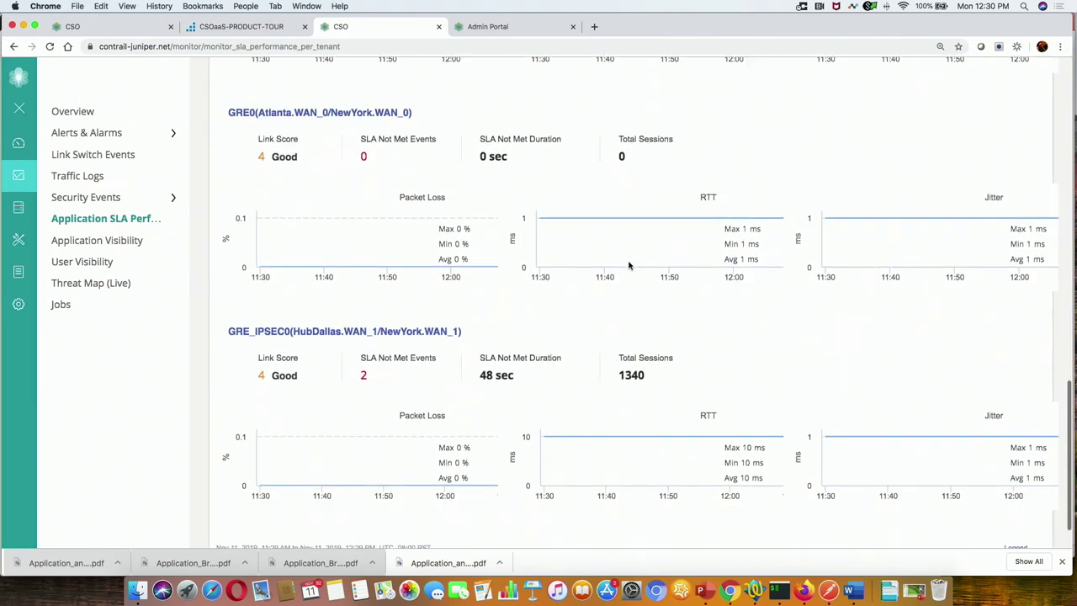
scroll(644, 255, "up", 13)
scroll(648, 255, "up", 15)
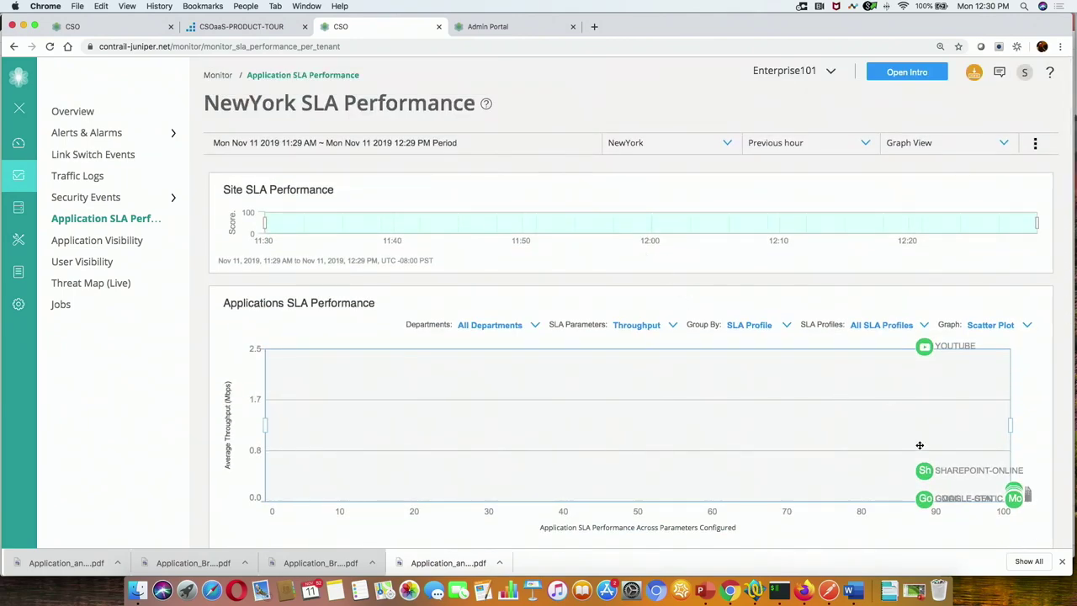
Step: Open the detailed SLA performance of SHAREPOINT-ONLINE from the scatter plot and examine its overview, sessions and SLA metrics
left_click(925, 472)
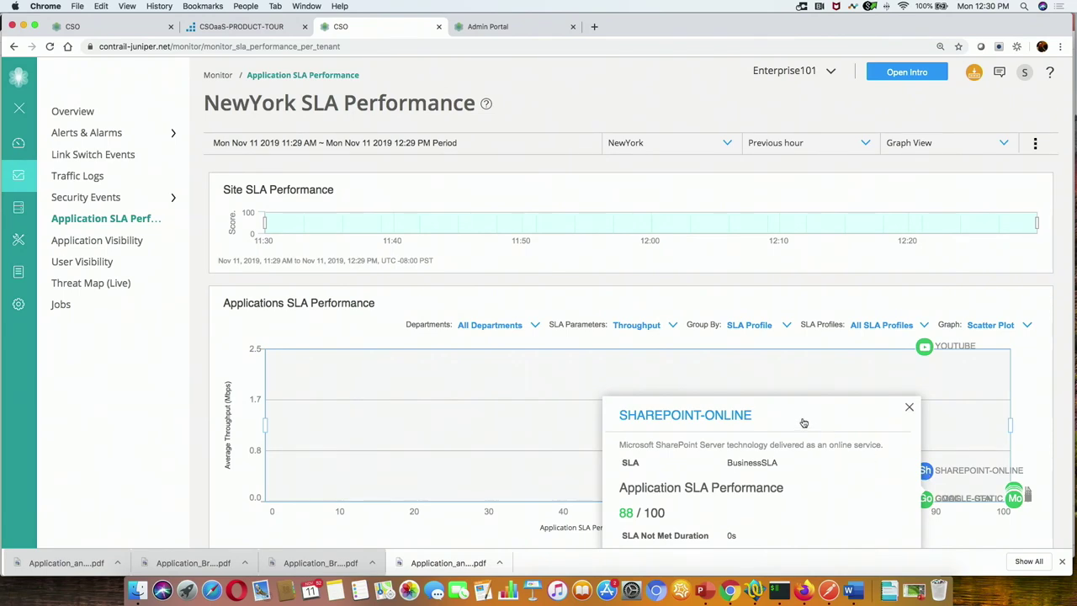
left_click(682, 416)
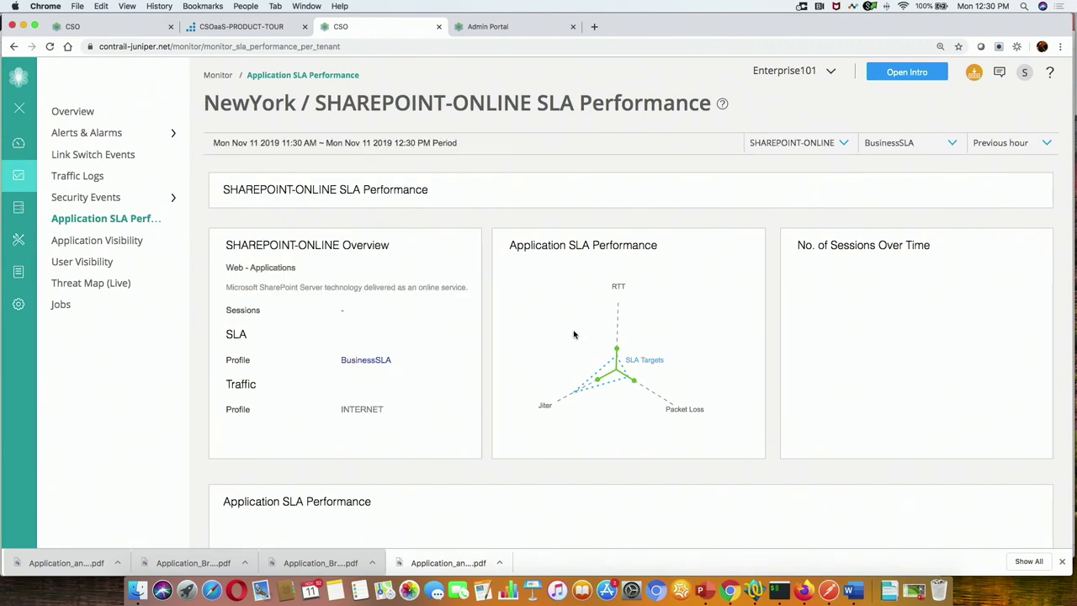
scroll(556, 357, "down", 5)
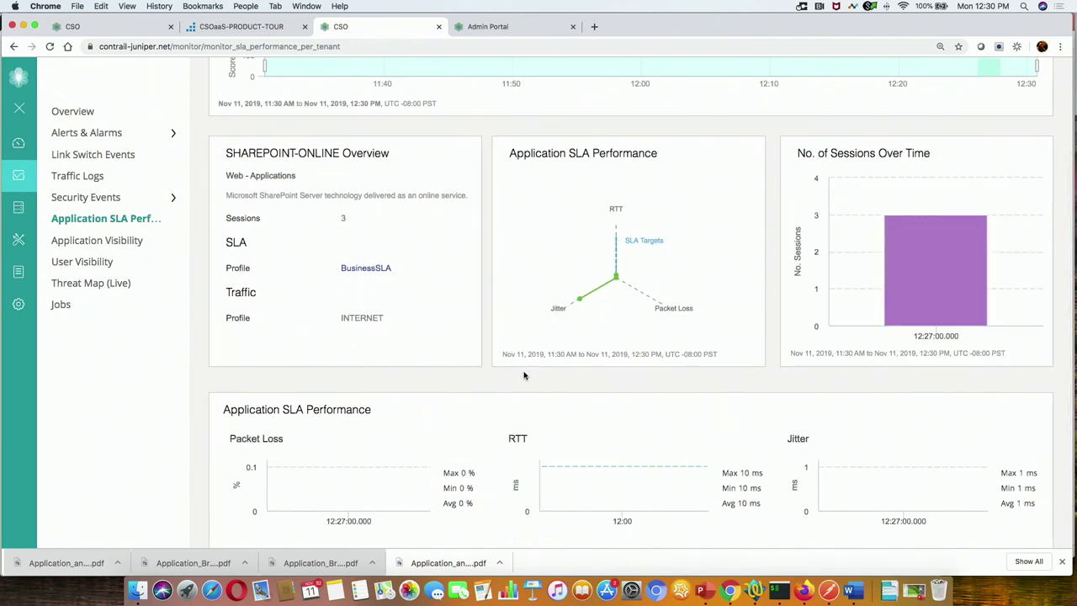
mouse_move(899, 315)
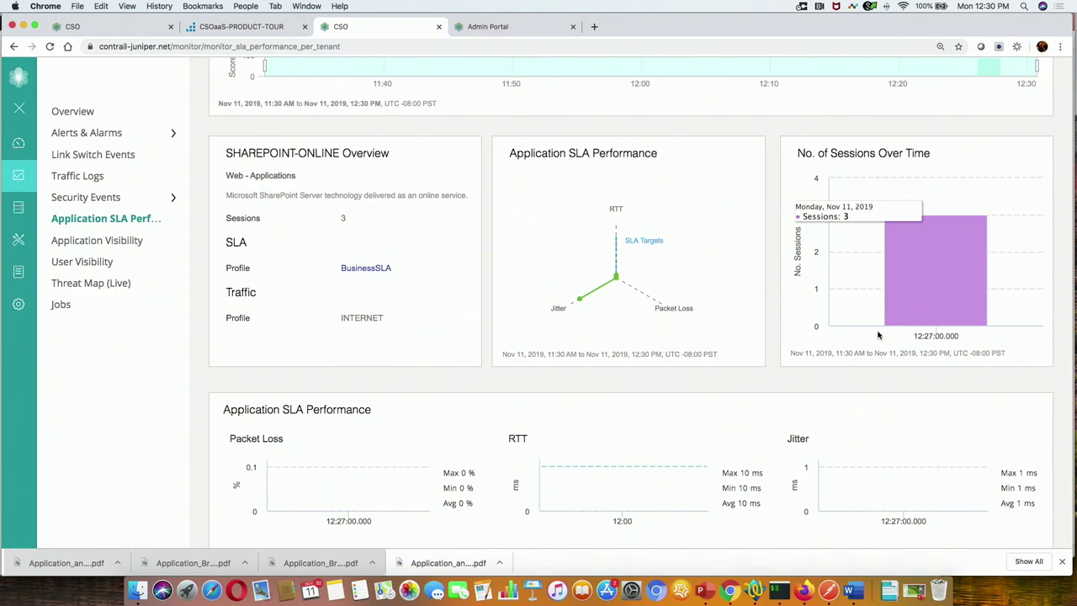
scroll(744, 413, "down", 10)
scroll(744, 413, "down", 3)
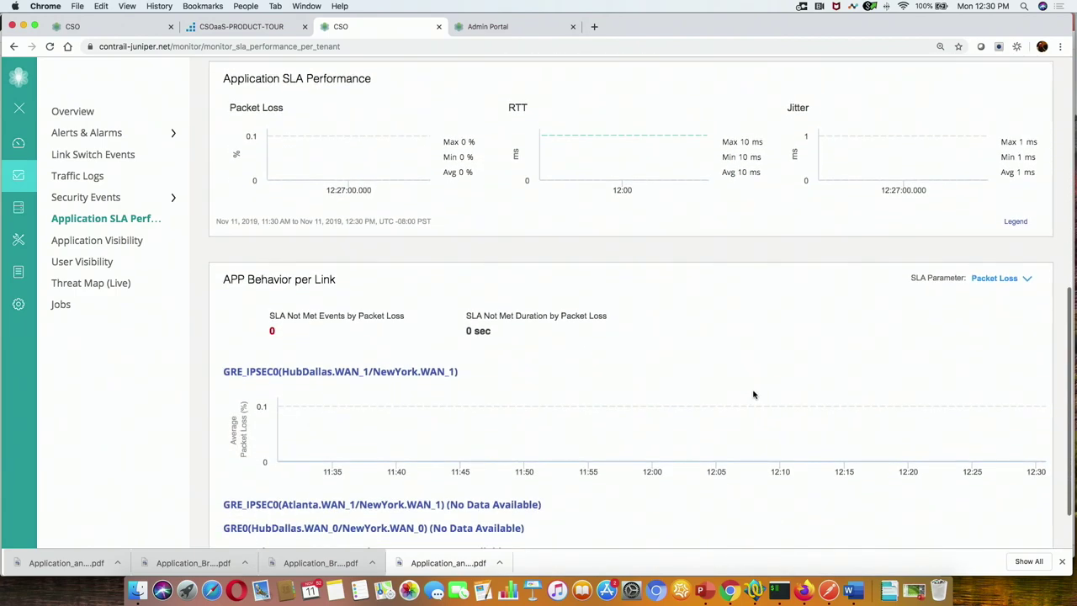
Step: Set the APP Behavior per Link parameter to RTT and examine the BusinessSLA event marked on the HubDallas.WAN_1/NewYork.WAN_1 link
left_click(1029, 215)
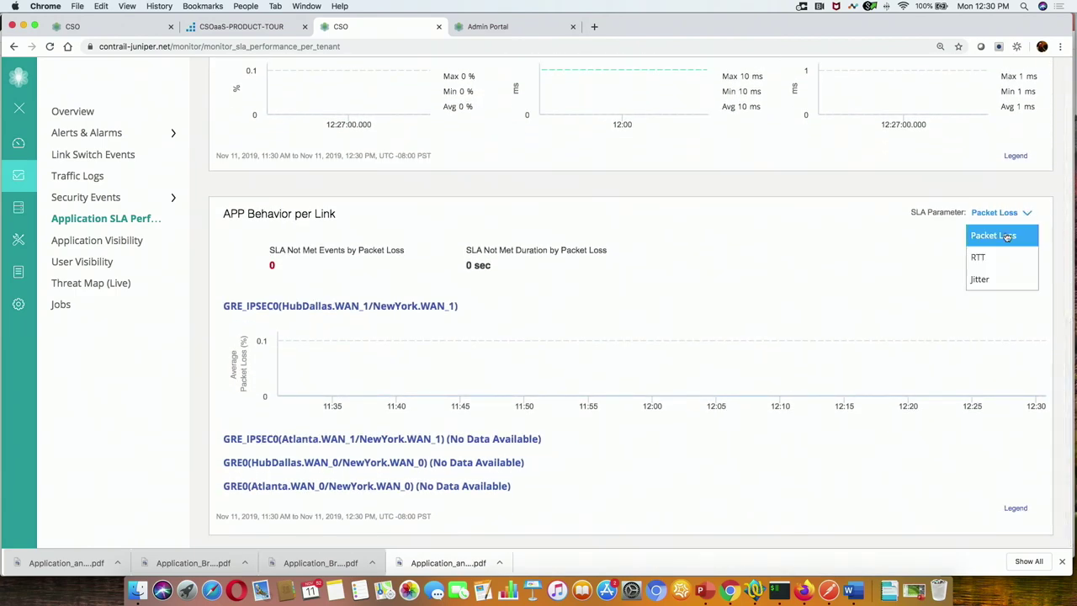
left_click(992, 256)
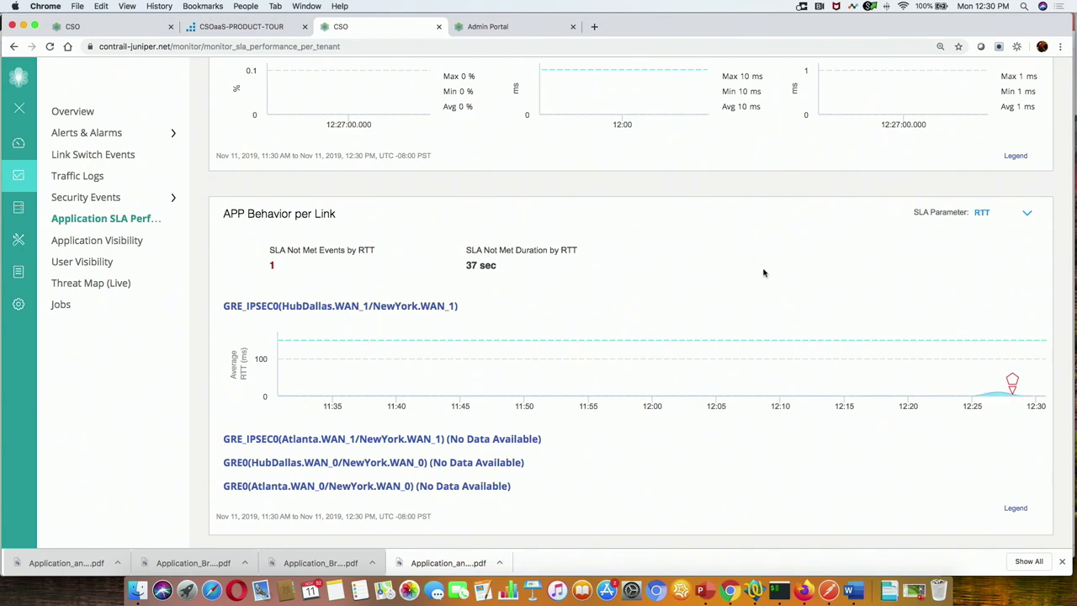
mouse_move(1012, 381)
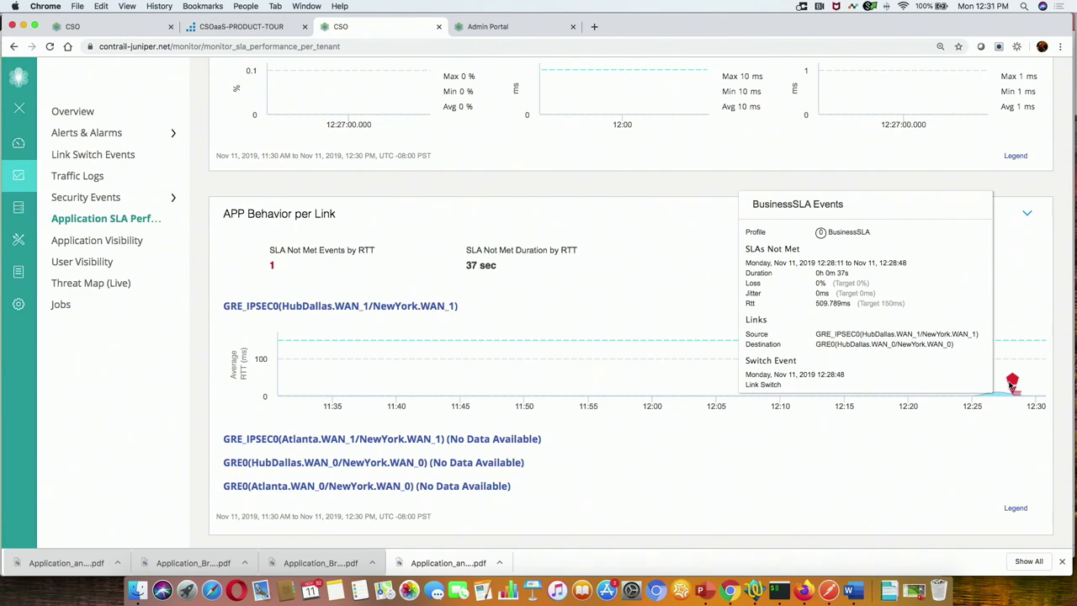
left_click(1011, 383)
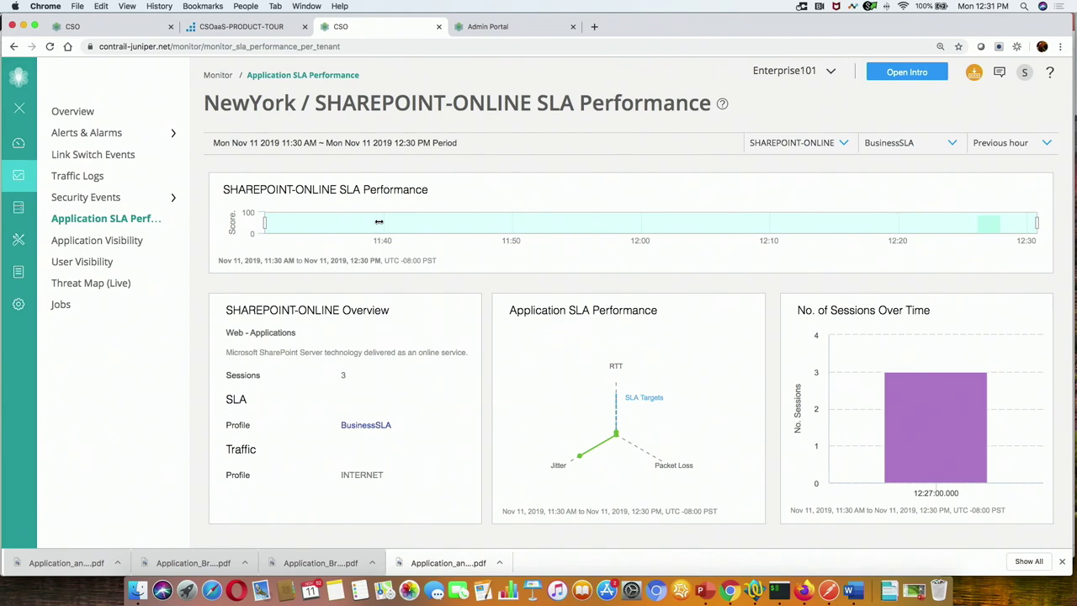
Step: Go to the Firewall Policy configuration and open the intents of AllSite_FW_Policy
mouse_move(29, 203)
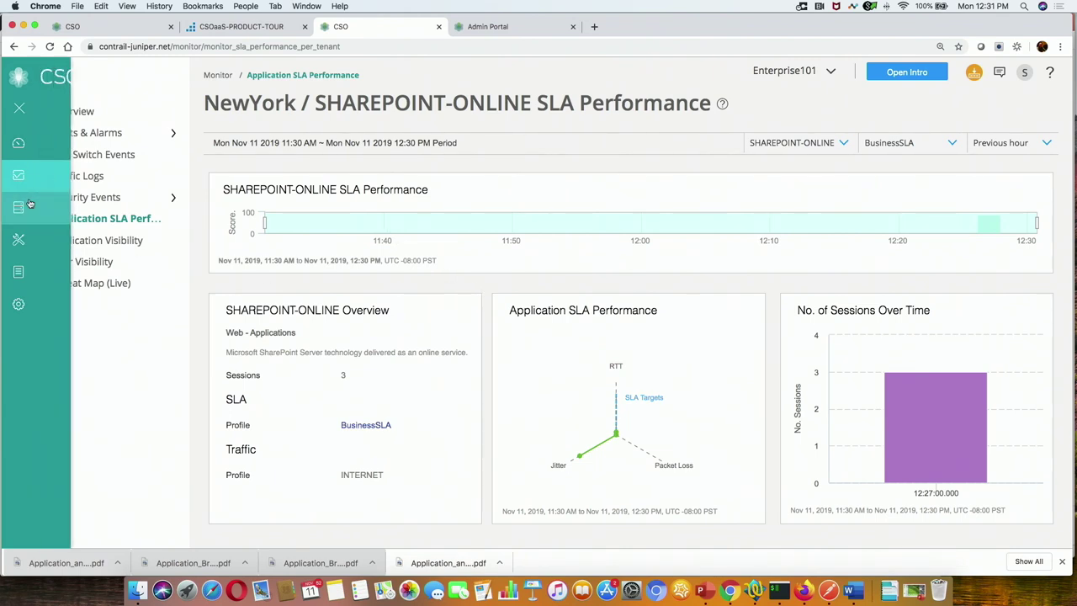
left_click(26, 205)
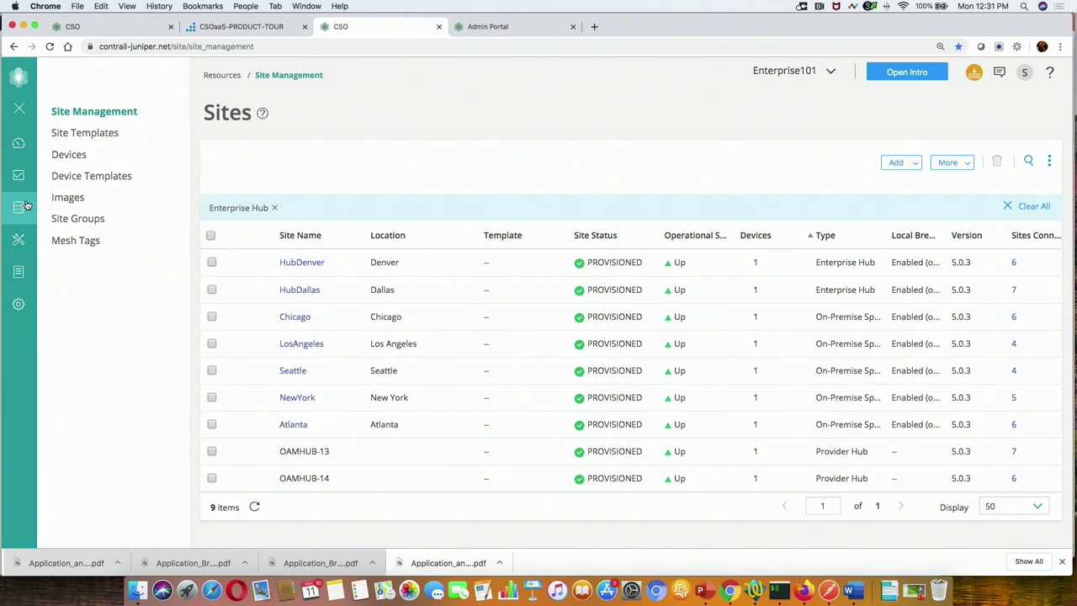
mouse_move(26, 205)
left_click(46, 242)
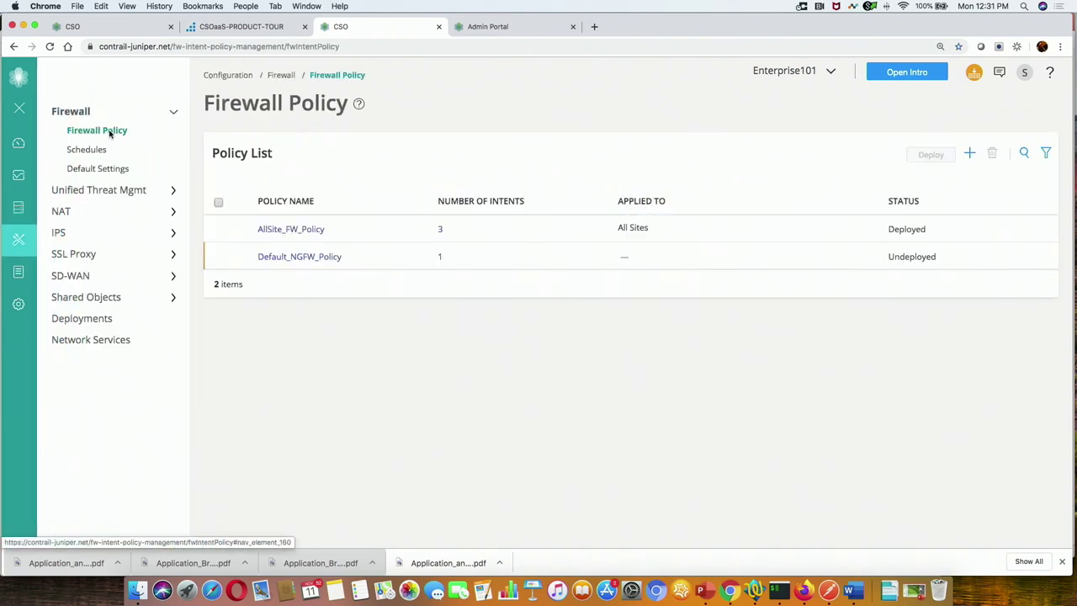
left_click(440, 230)
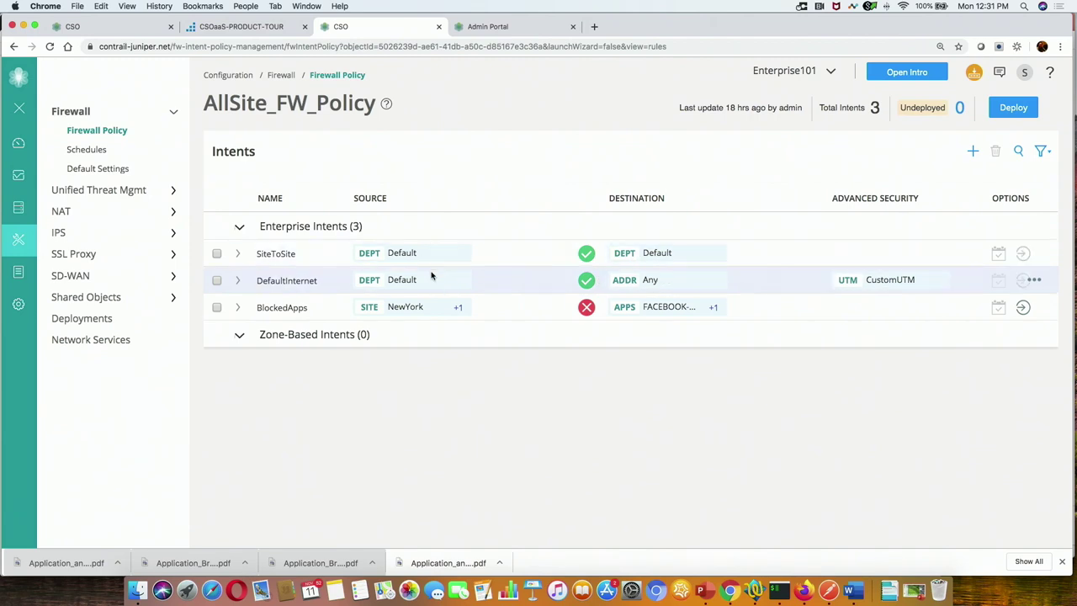
Step: Examine the full lists of source sites and destination applications of the BlockedApps intent
left_click(459, 308)
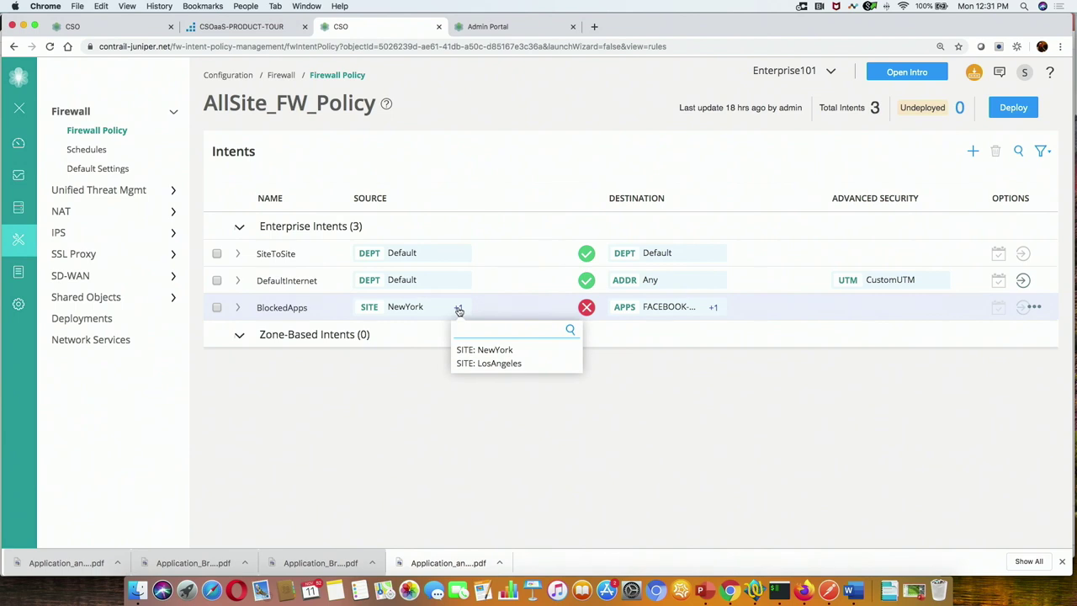
left_click(617, 334)
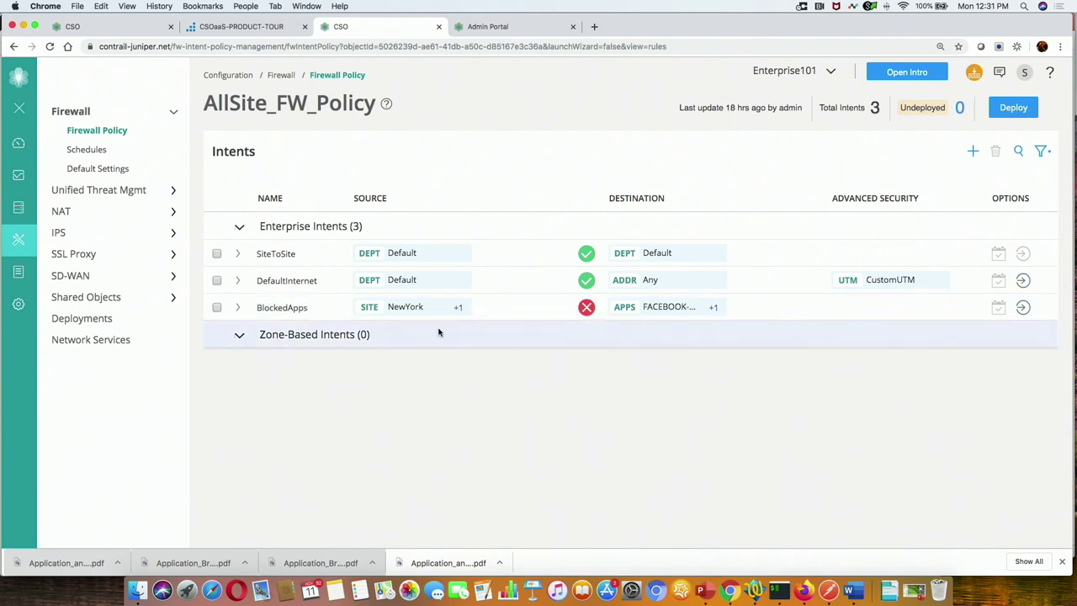
left_click(458, 308)
left_click(712, 308)
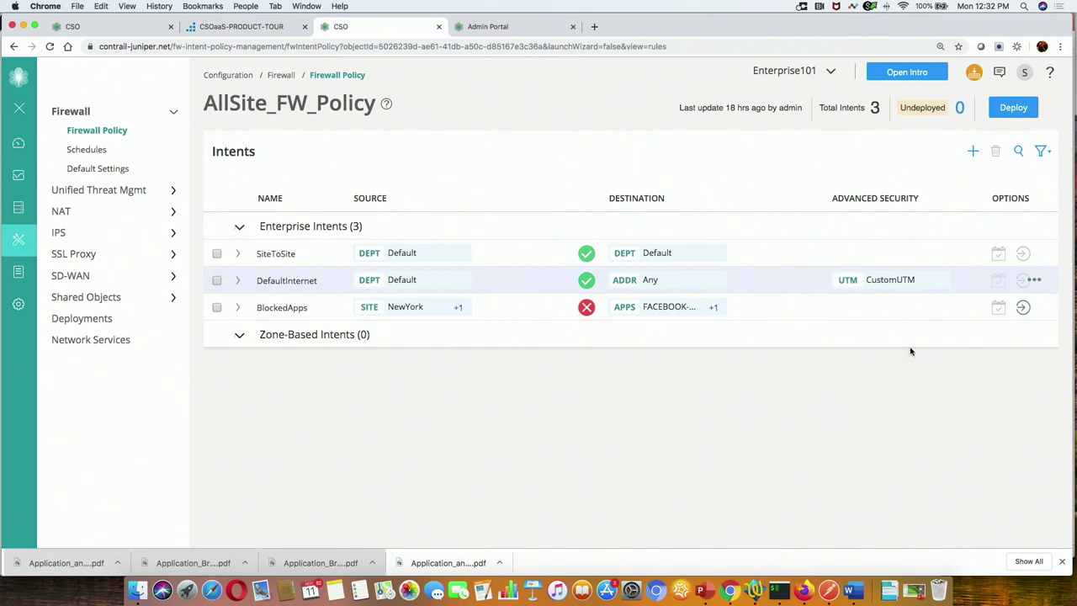
Step: Switch to Firefox and load amazon.com in a new tab to test the web filtering
left_click(803, 590)
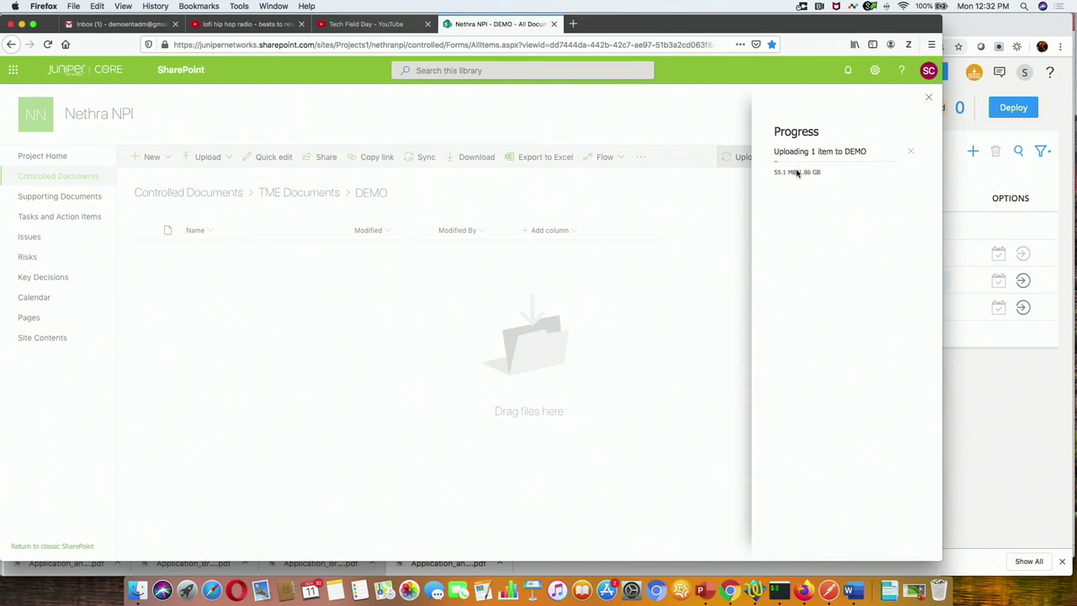
left_click(573, 24)
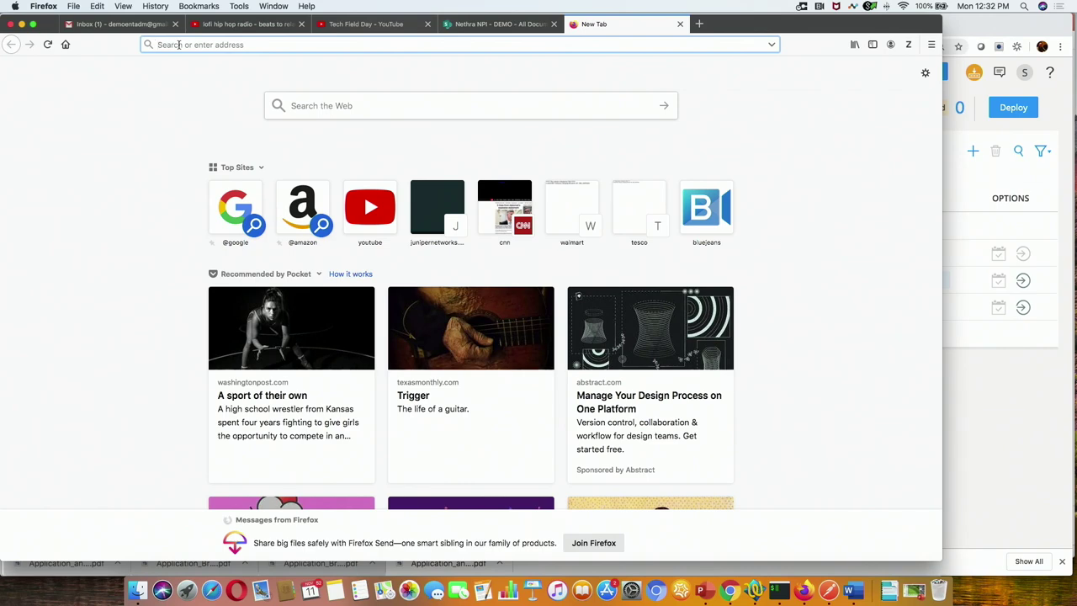
type("amazon.com/")
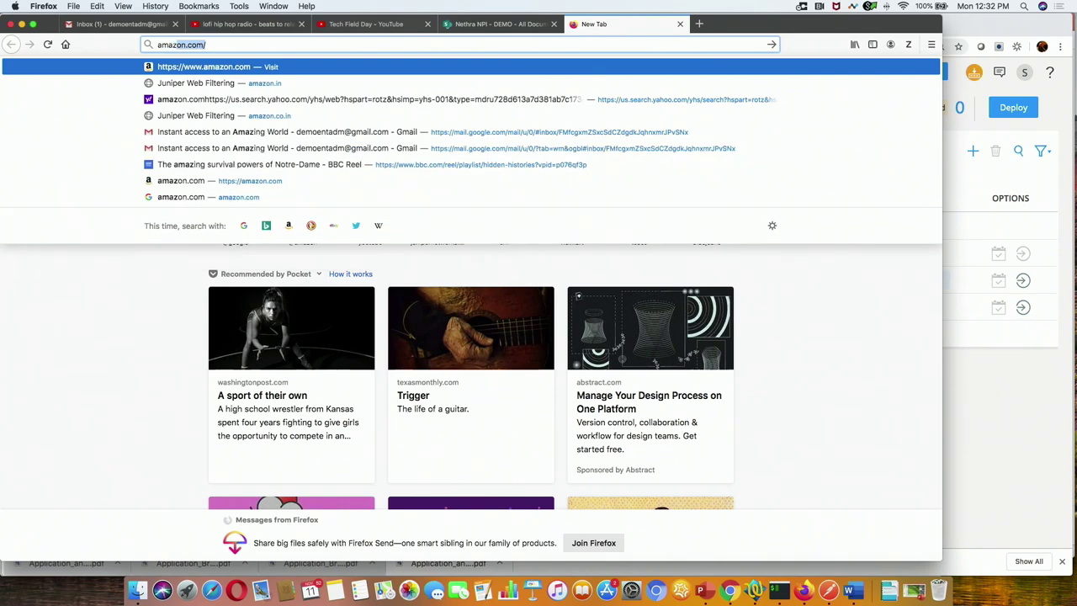
key("Return")
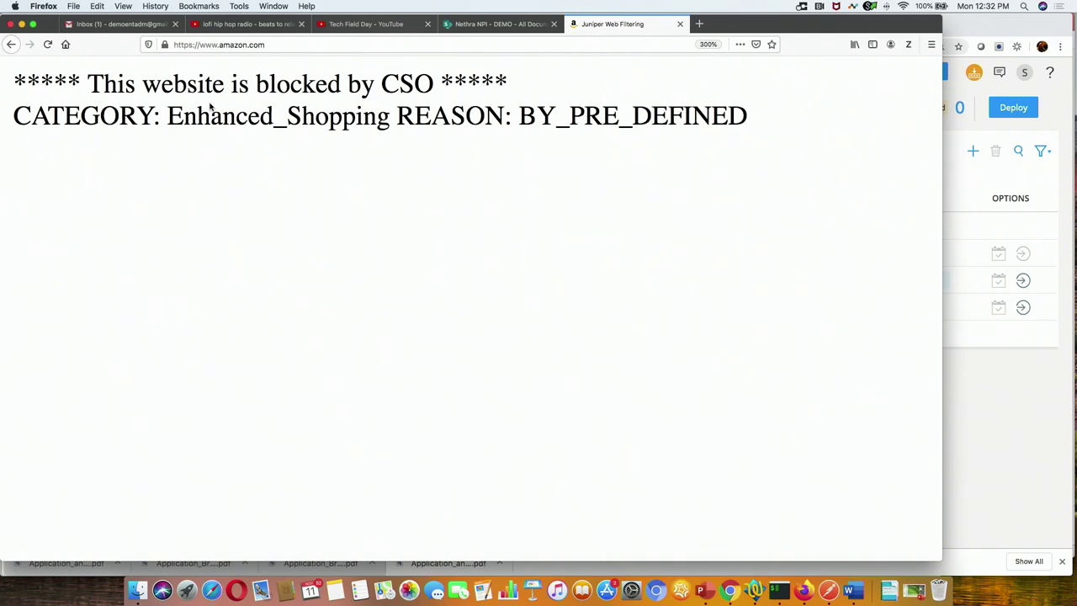
Step: Switch back to Chrome and open the CustomWF web filtering profile under Unified Threat Mgmt for editing
left_click(733, 594)
left_click(111, 192)
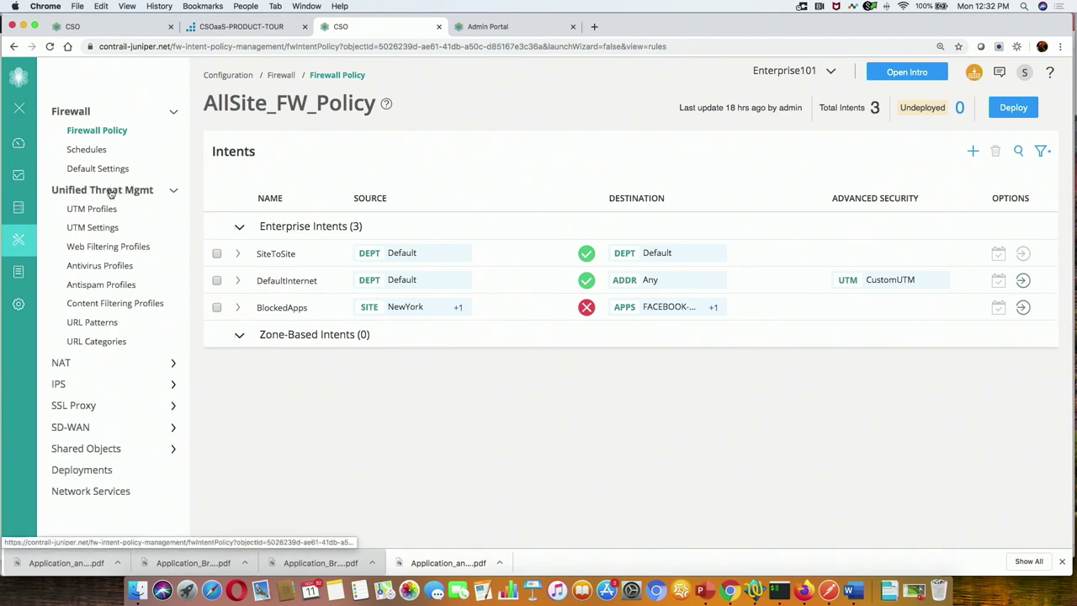
left_click(95, 247)
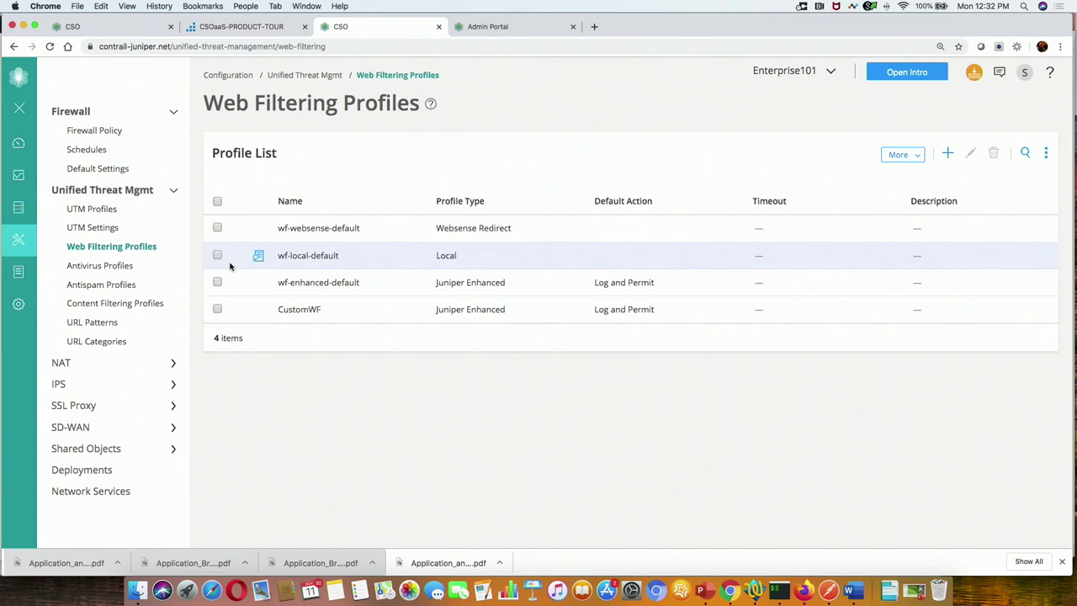
left_click(217, 309)
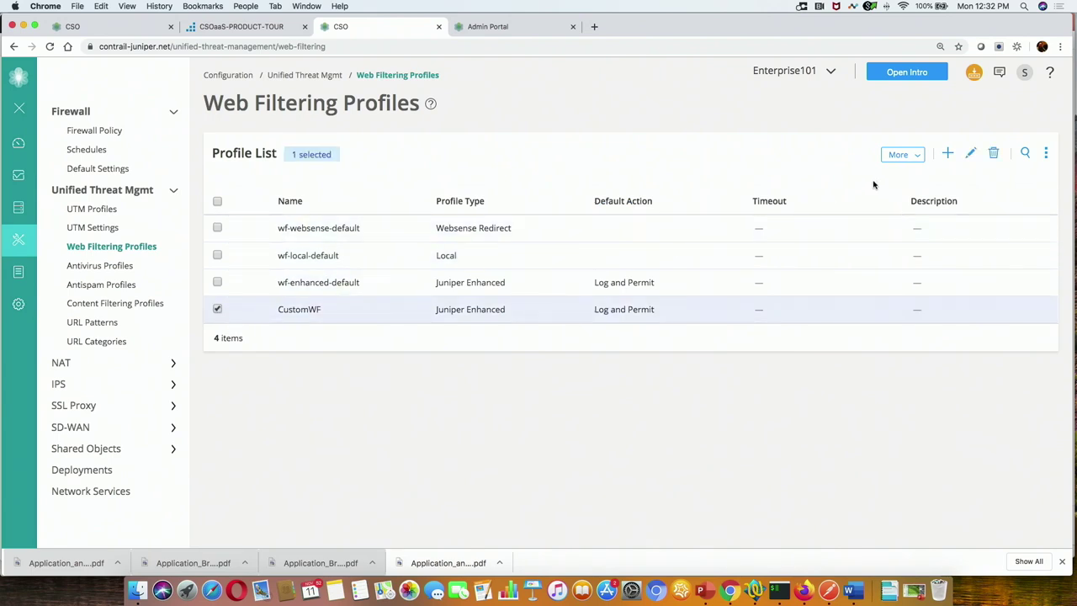
left_click(971, 154)
Step: Examine the custom block message and the Deny Action List of the CustomWF profile
scroll(626, 352, "down", 2)
scroll(628, 352, "down", 1)
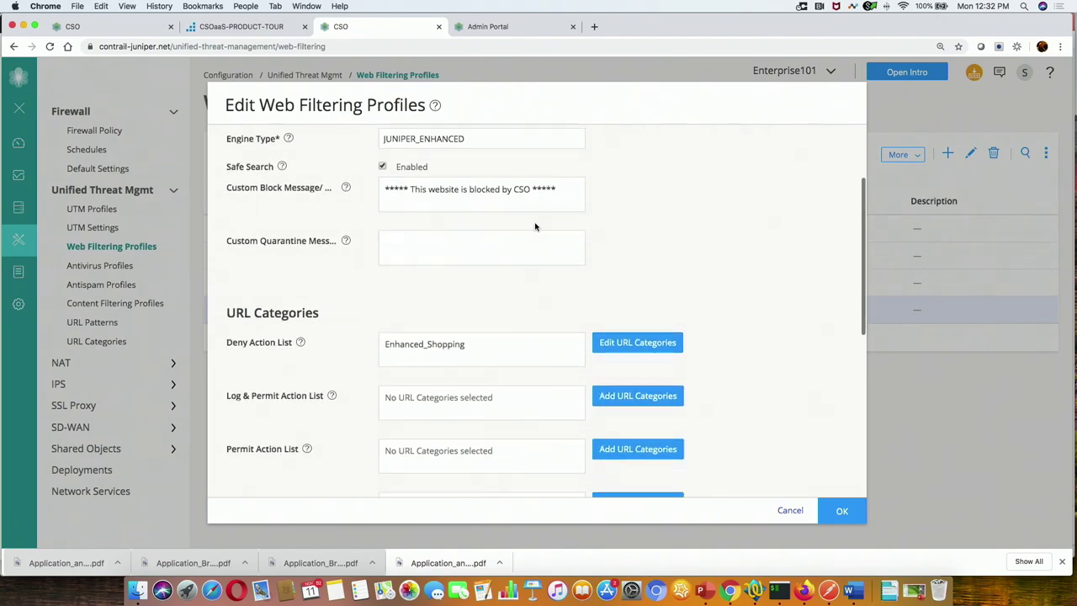
triple_click(505, 189)
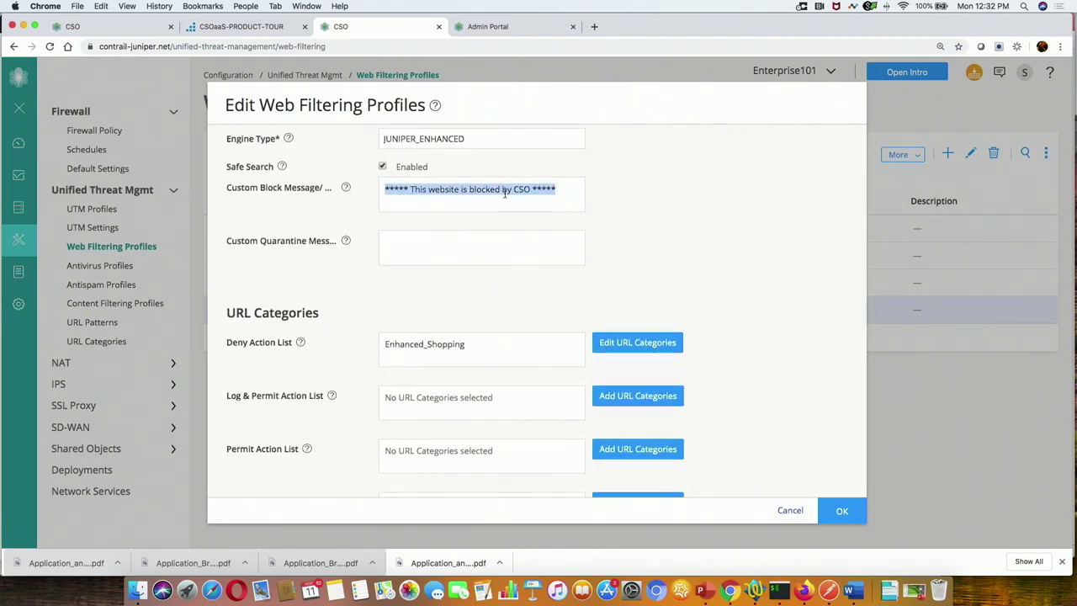
double_click(479, 348)
Step: Add the Advocacy Groups and Alcohol and Tobacco URL categories to the Deny list and save the CustomWF profile
left_click(627, 350)
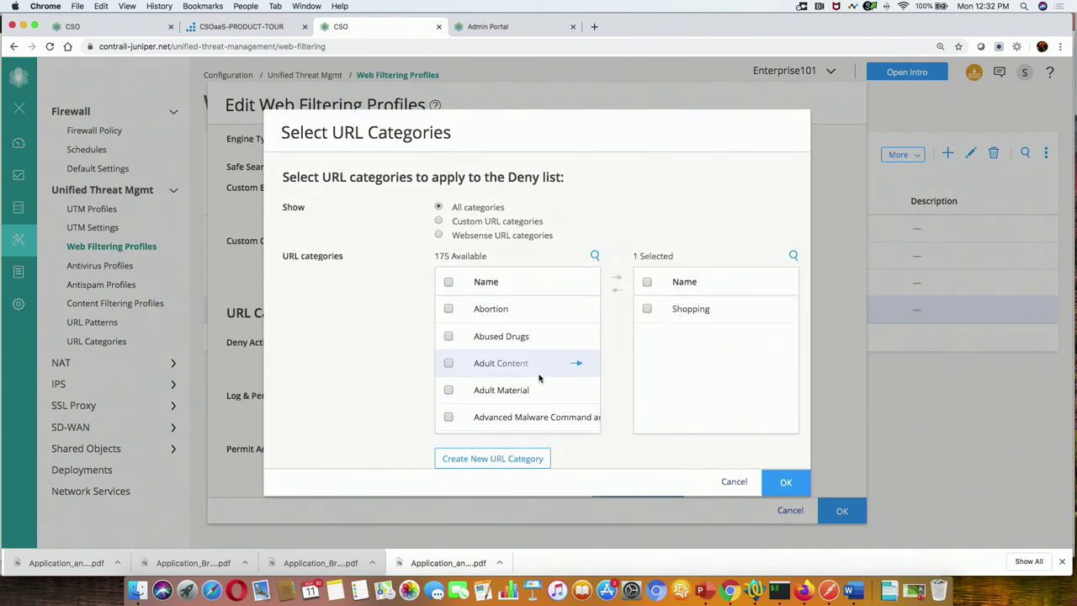
scroll(536, 379, "down", 5)
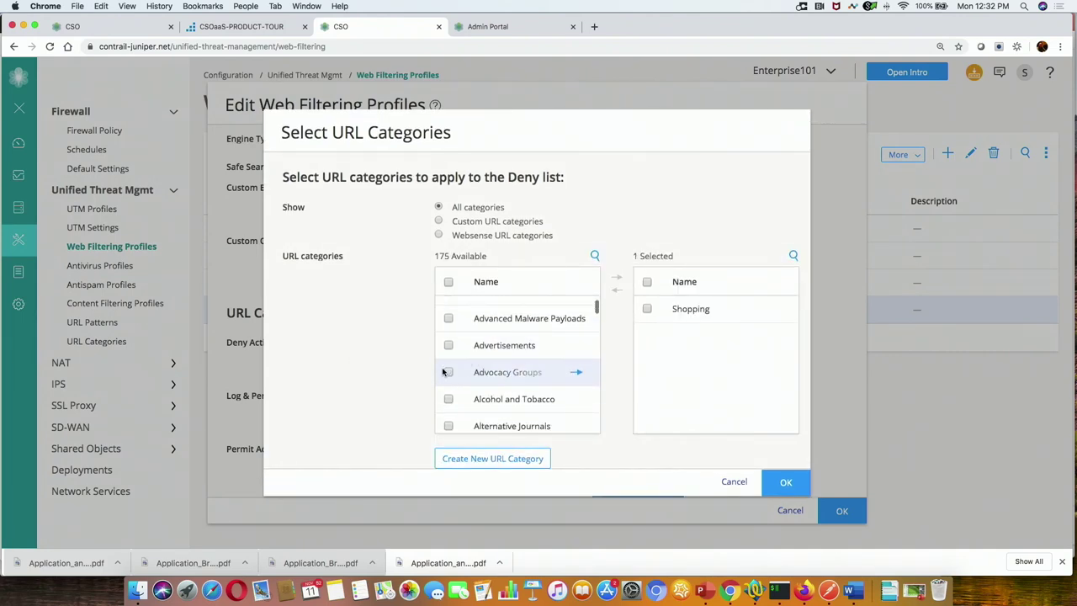
left_click(447, 373)
left_click(448, 399)
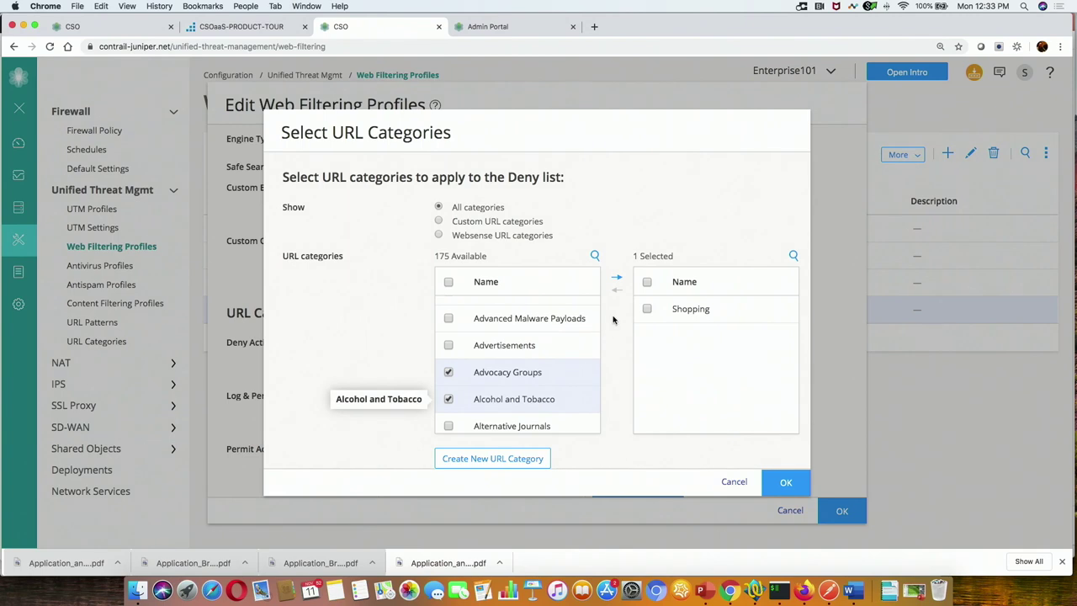
left_click(617, 276)
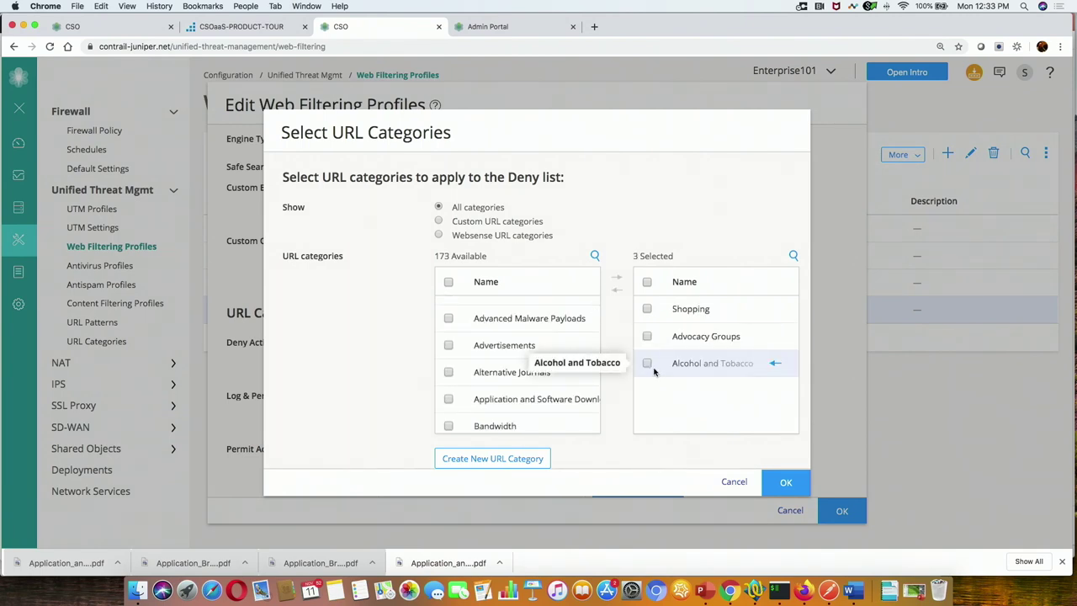
left_click(786, 482)
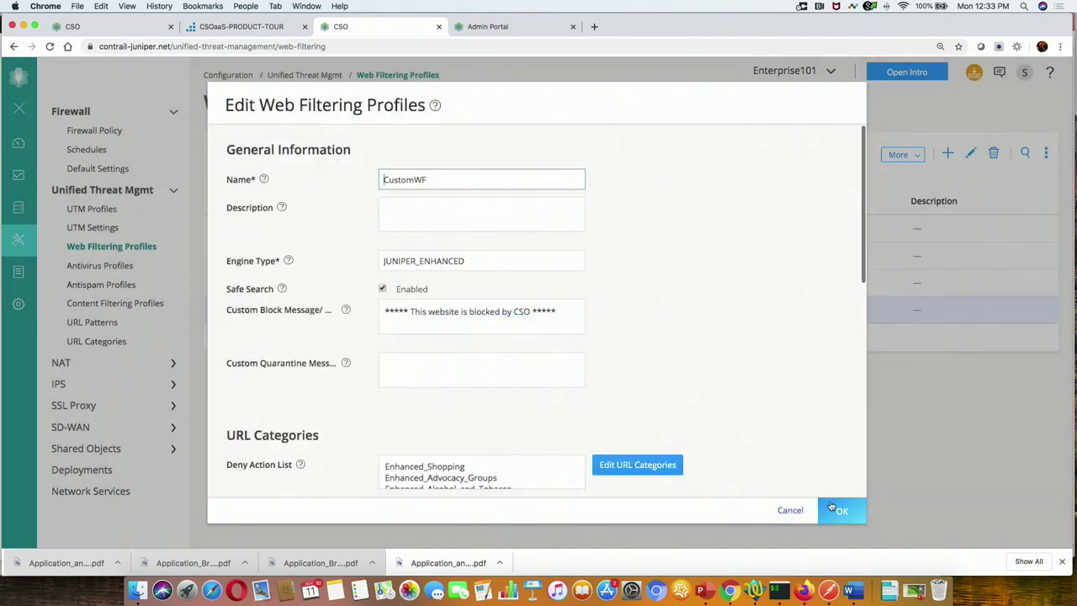
left_click(836, 509)
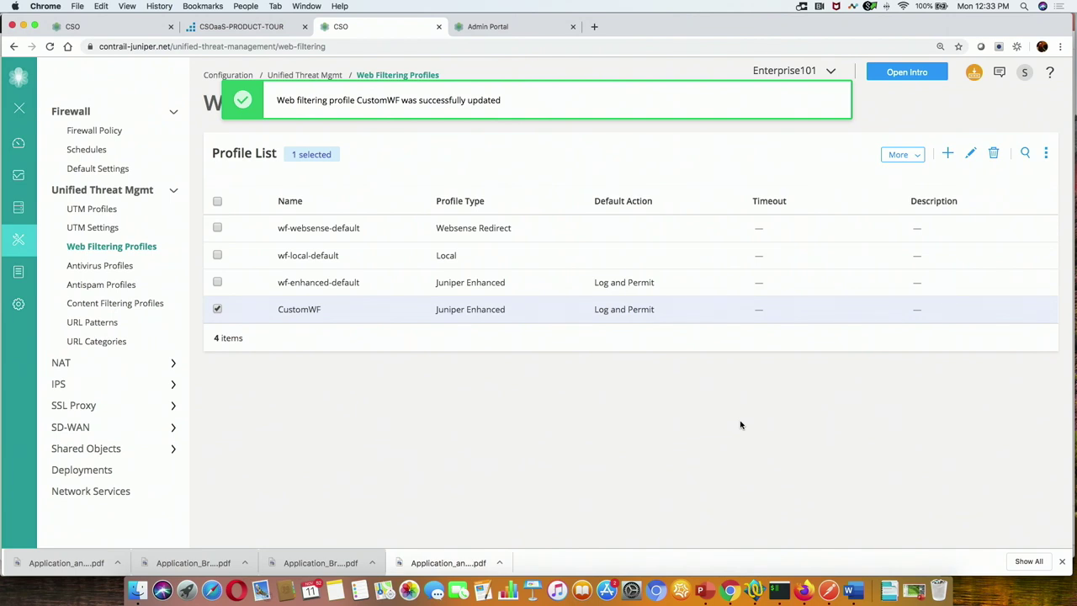
Step: Switch to Firefox and follow the eicarcom2.zip link in the "Lifetime UBER Rides for FREEEEE" email to test the antivirus
left_click(804, 592)
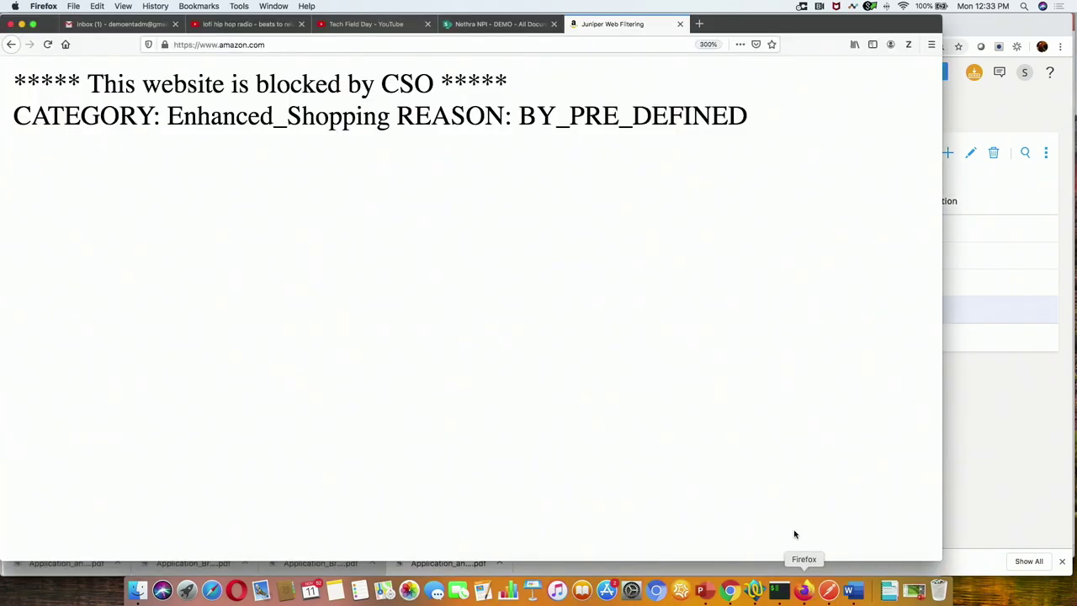
left_click(115, 25)
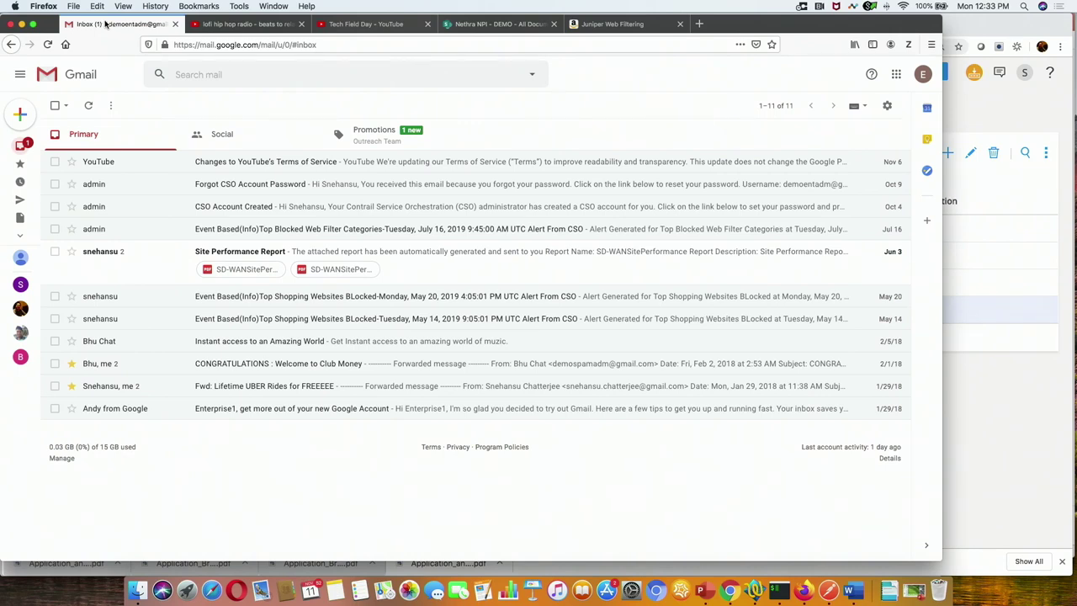
left_click(236, 389)
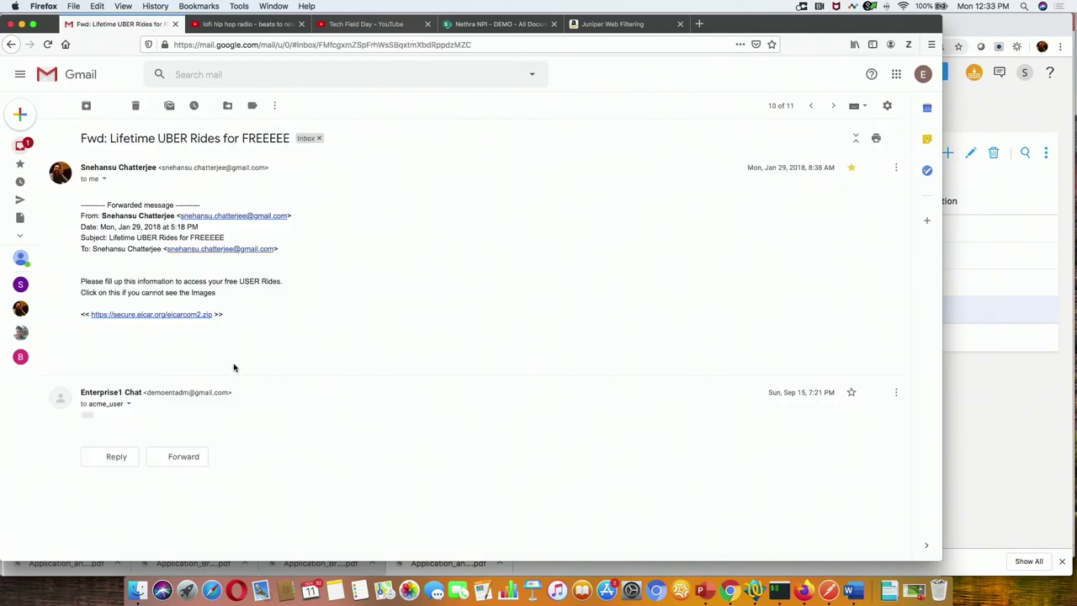
left_click(167, 316)
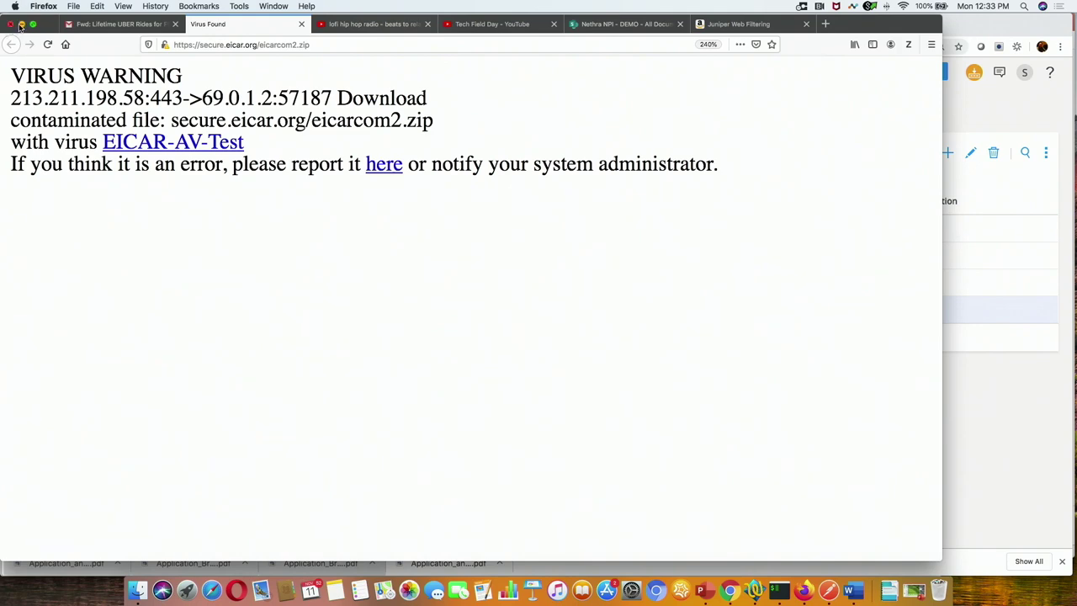
Step: Minimize Firefox to return to Chrome and examine the Enterprise101 sites in Site Management
left_click(21, 24)
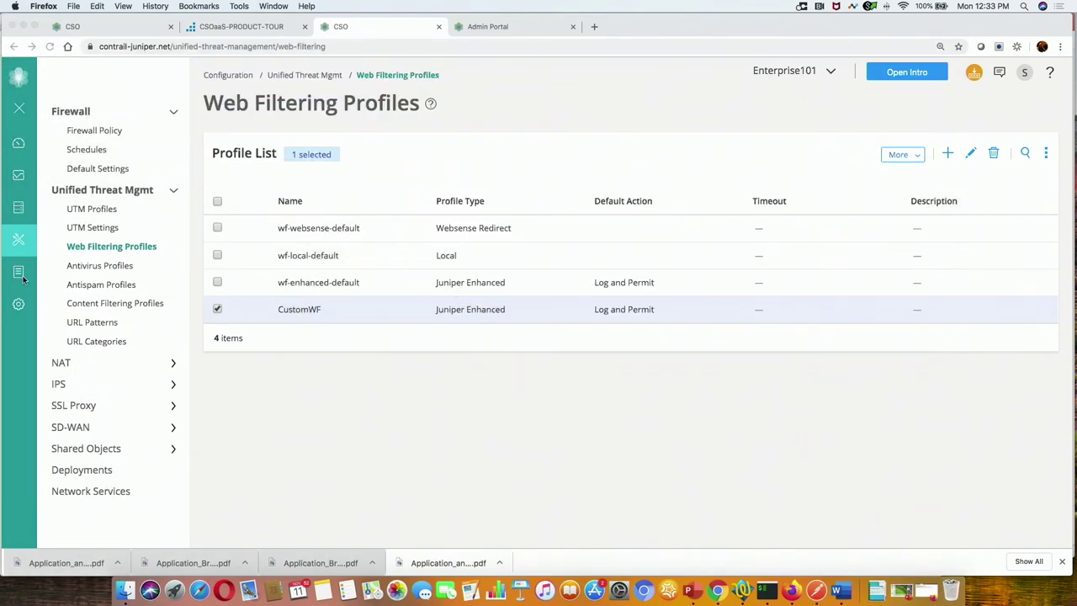
left_click(39, 213)
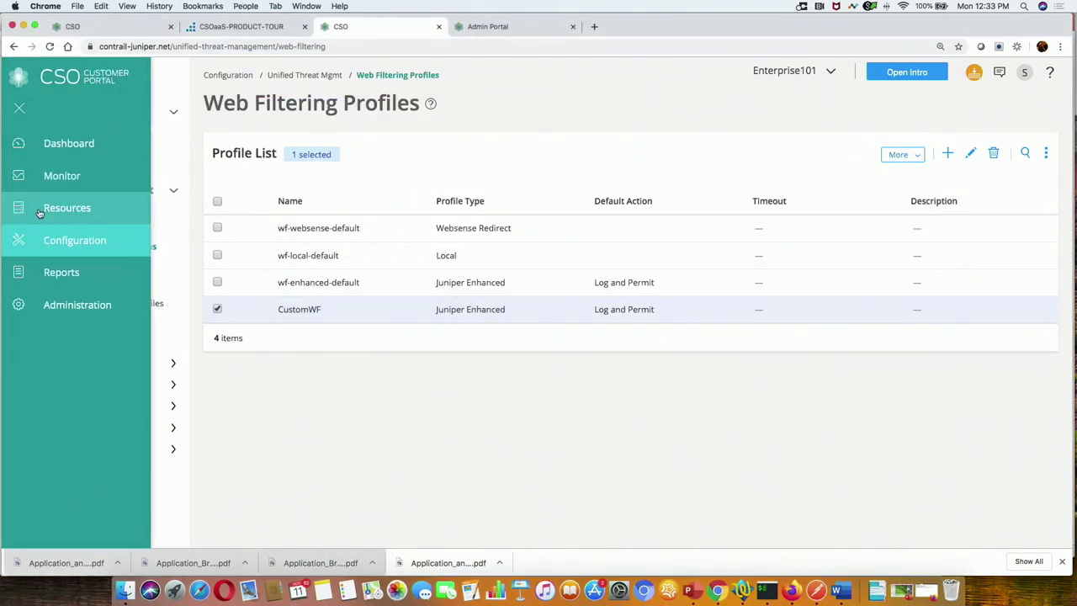
left_click(40, 210)
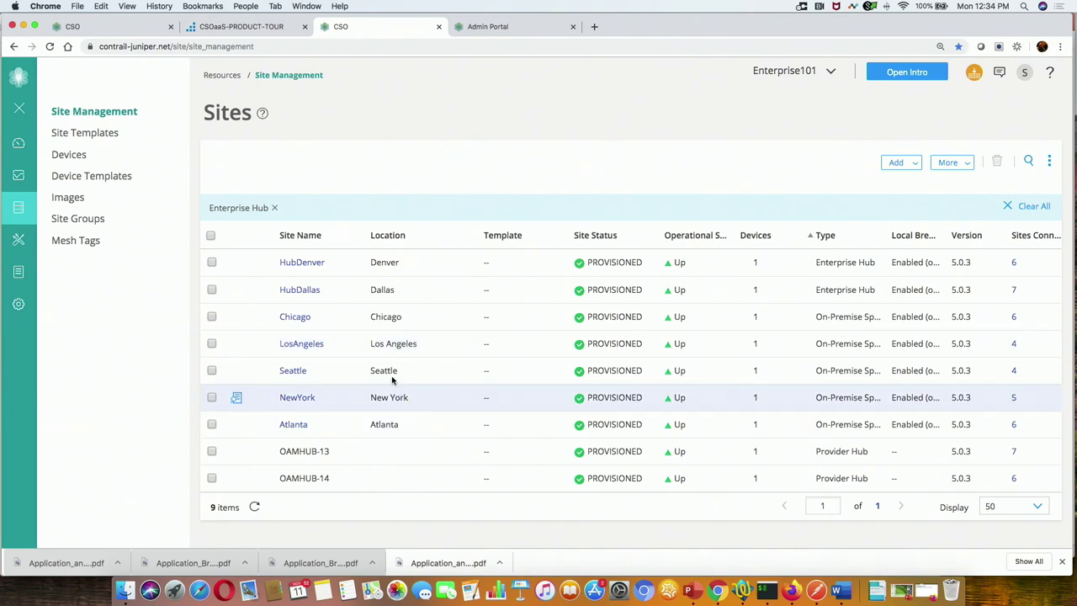
left_click(911, 167)
left_click(649, 166)
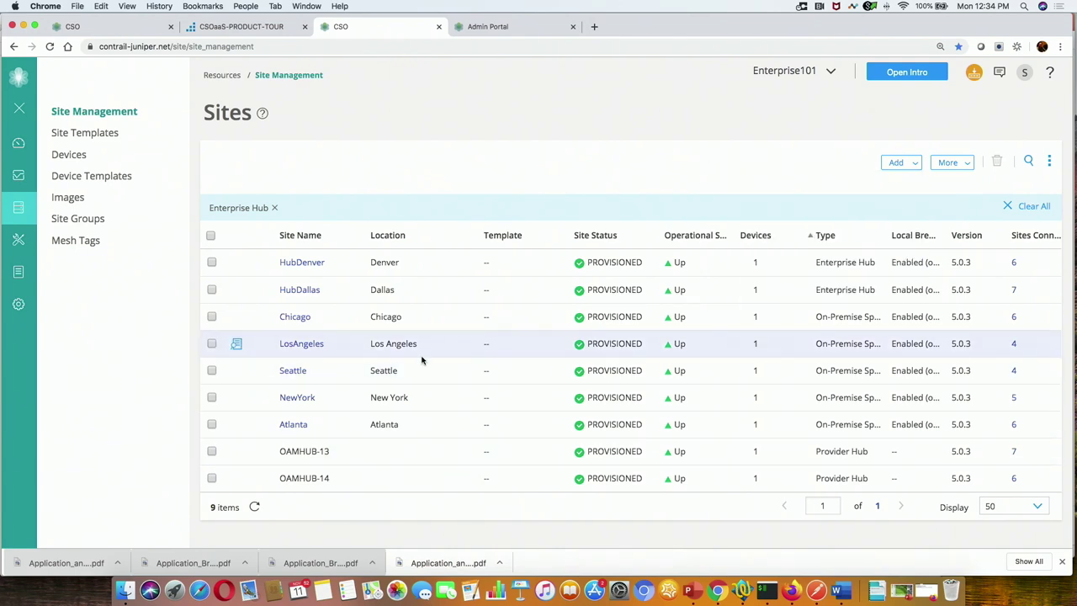
Step: Go to the monitoring overview map and show the details of the HubDallas site
left_click(17, 177)
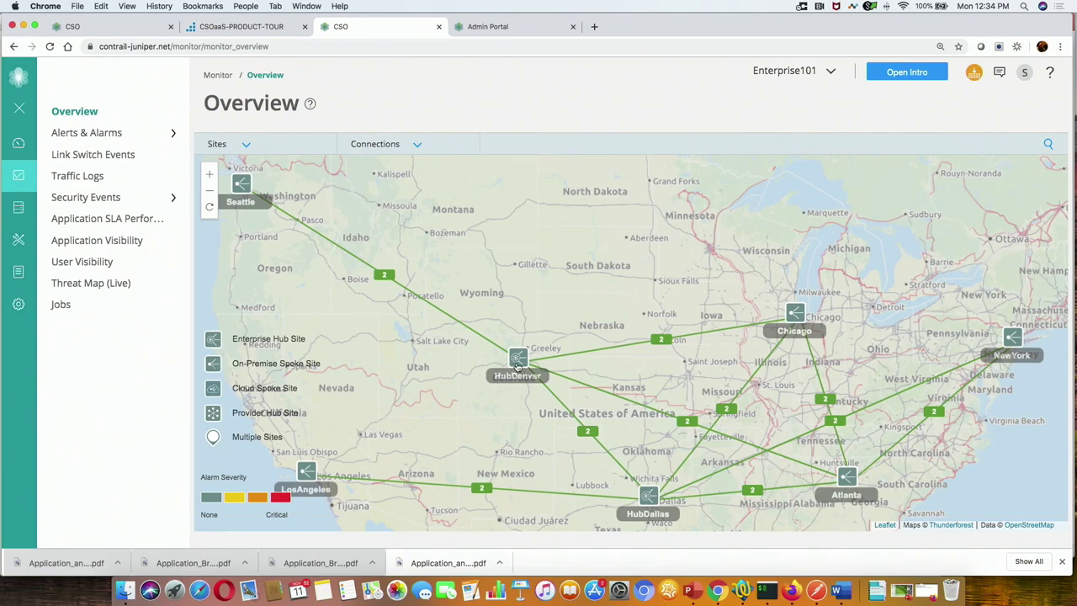
left_click(655, 509)
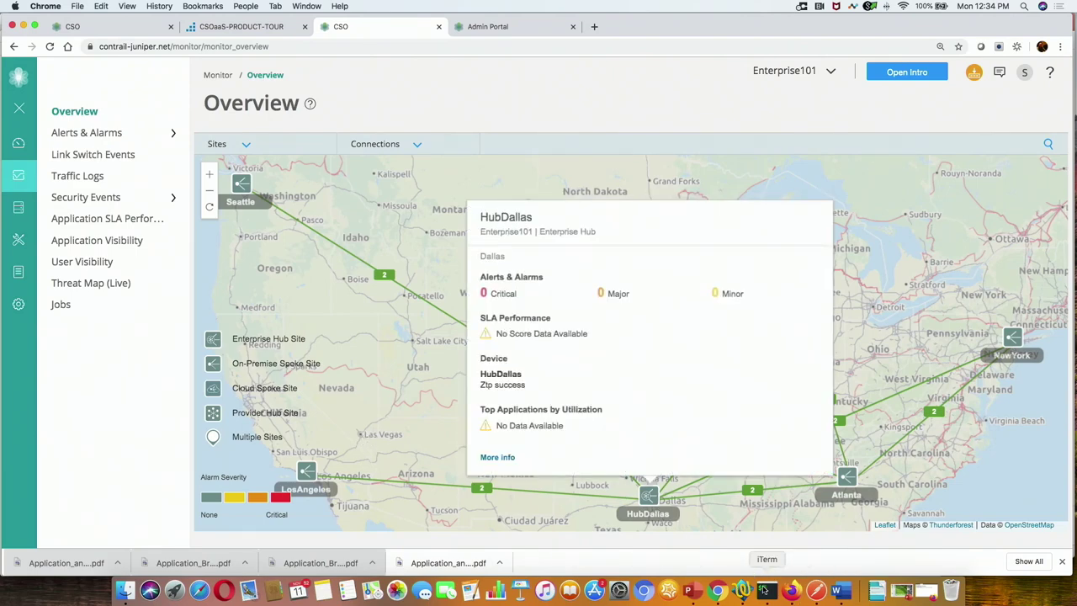
Step: Switch to iTerm, ping LosAngeles from the Seattle-LAN0 session and examine the response time
left_click(764, 591)
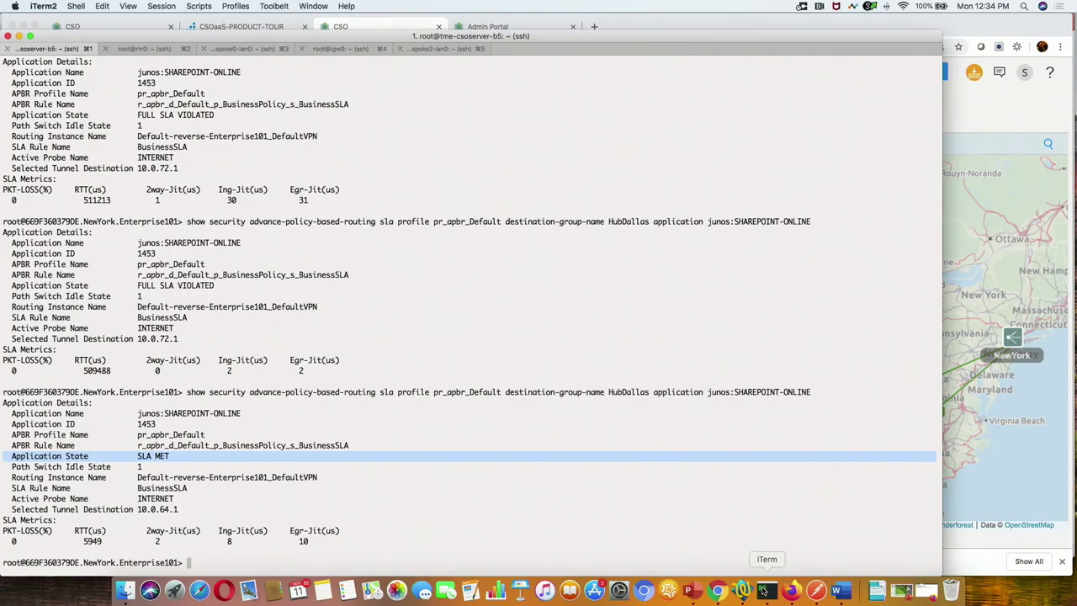
left_click(424, 49)
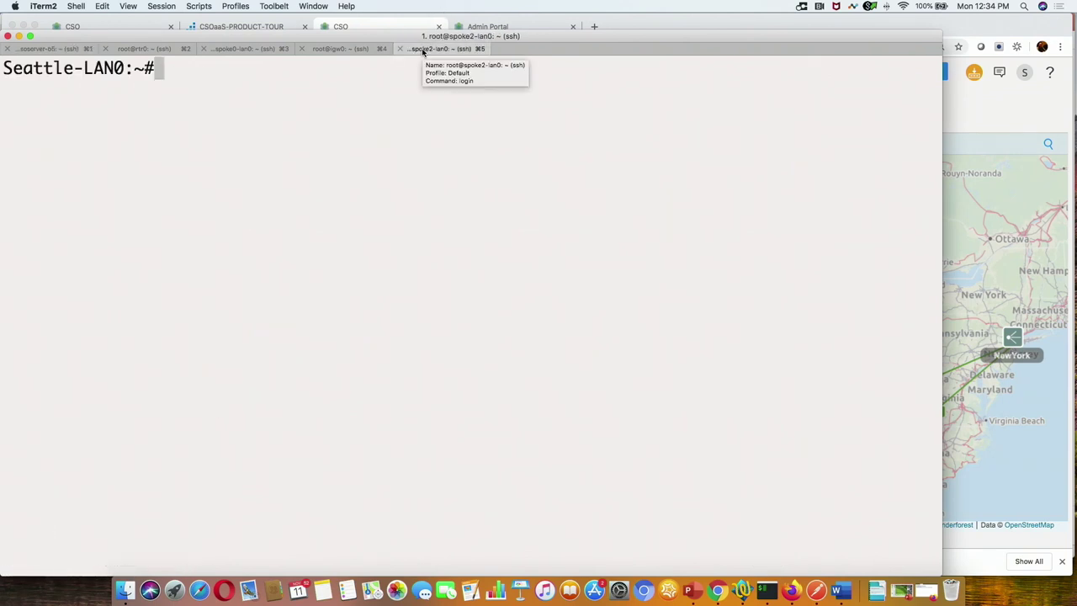
type("ping")
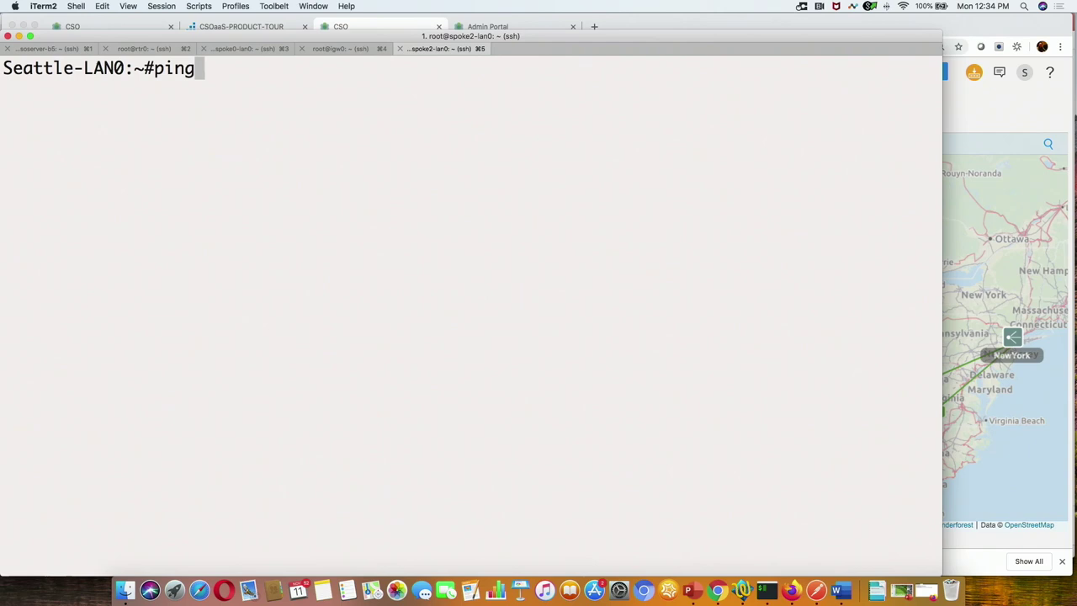
type(" LosAngeles")
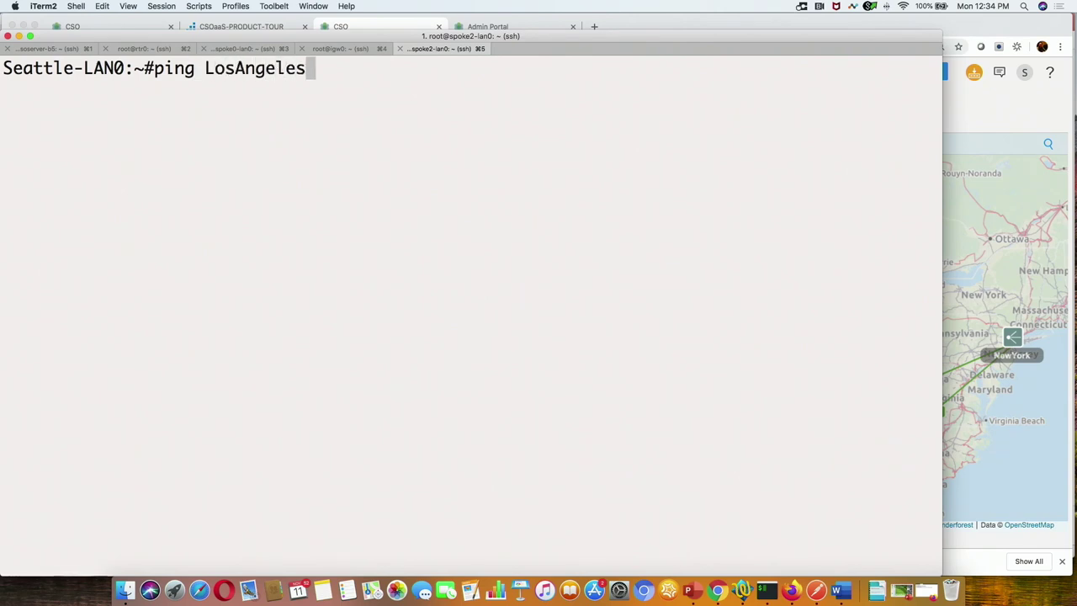
key("Return")
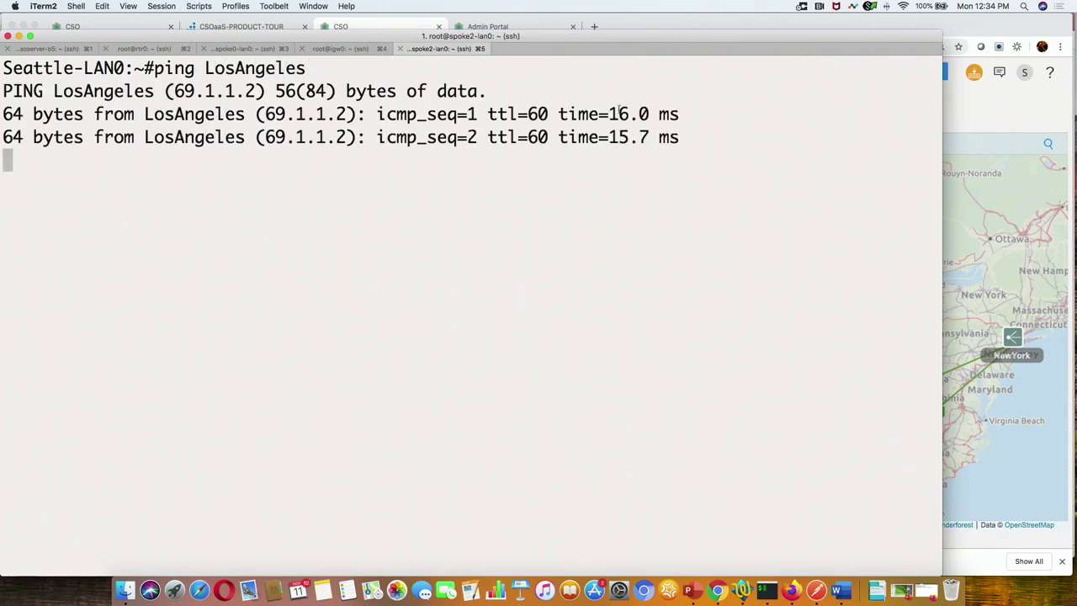
double_click(623, 113)
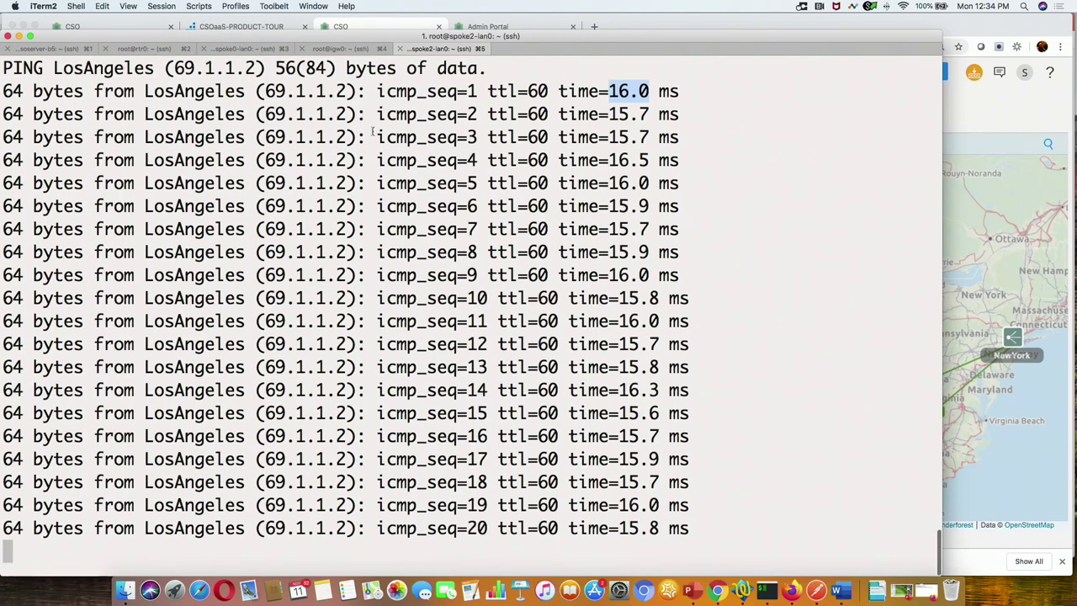
Step: Return to Chrome and start manually adding an on-premise spoke site named LasVegas in Site Management
left_click(719, 595)
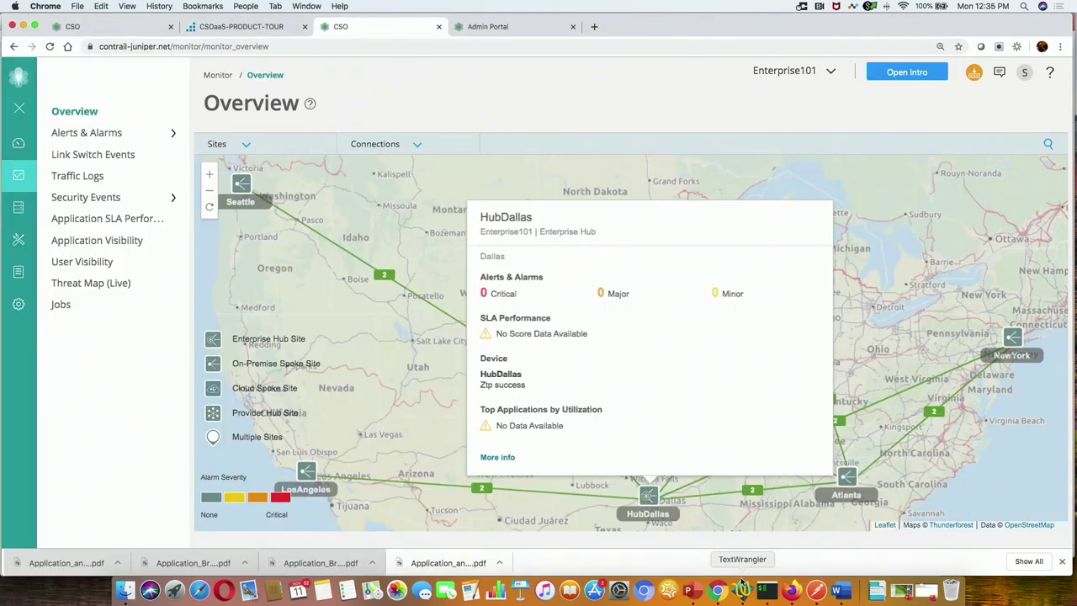
left_click(29, 211)
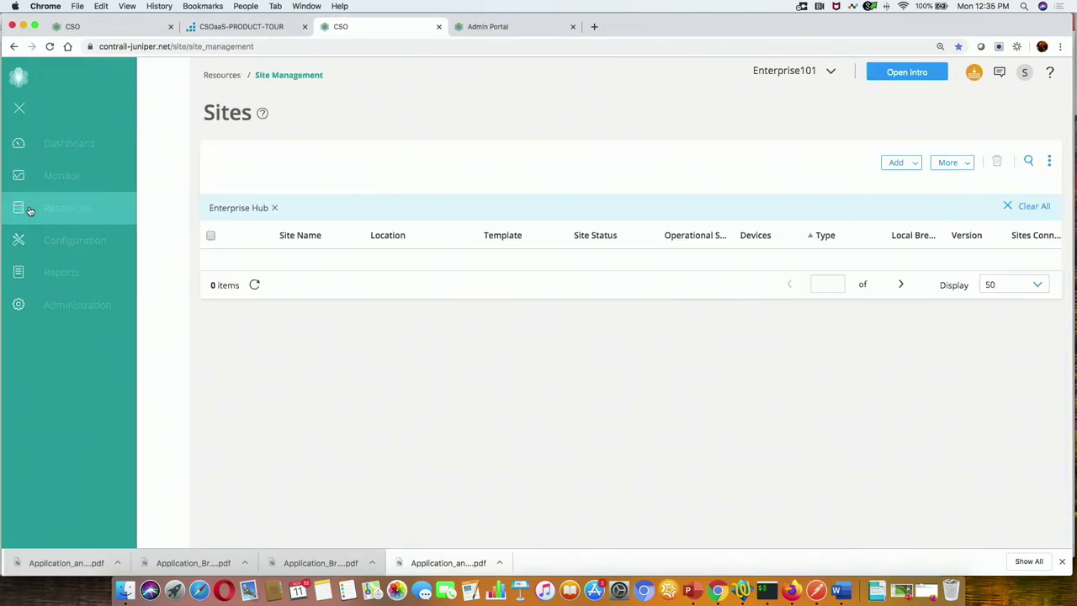
left_click(897, 164)
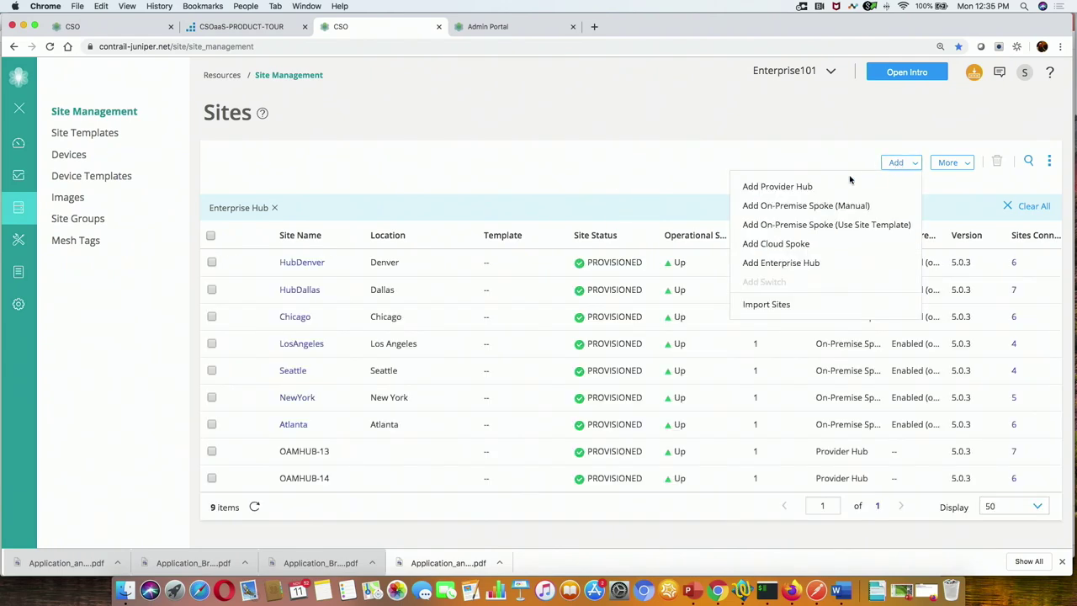
left_click(793, 206)
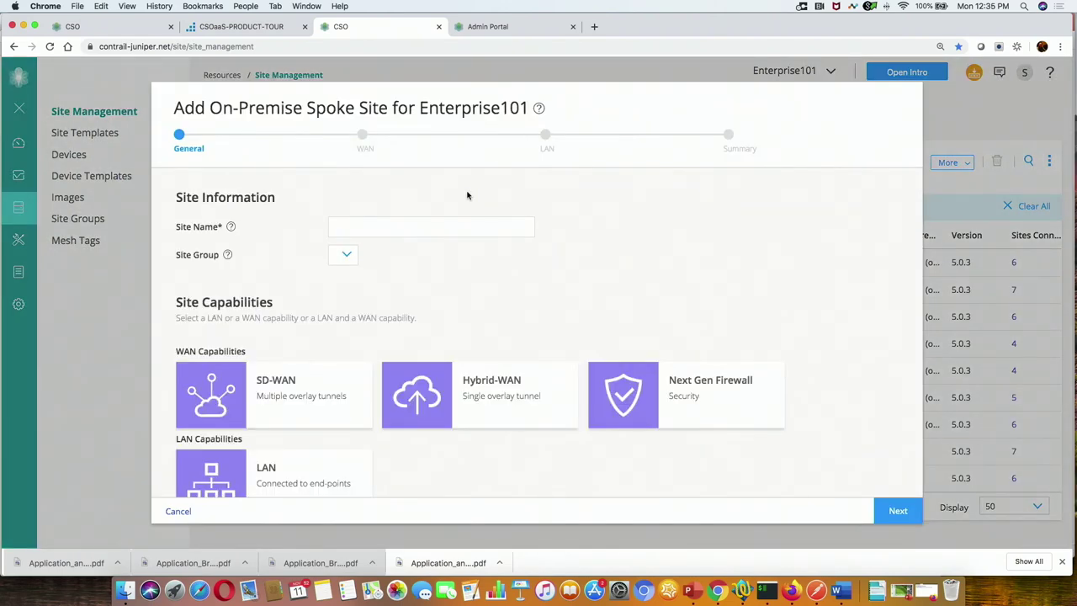
left_click(388, 223)
type("LasVegas")
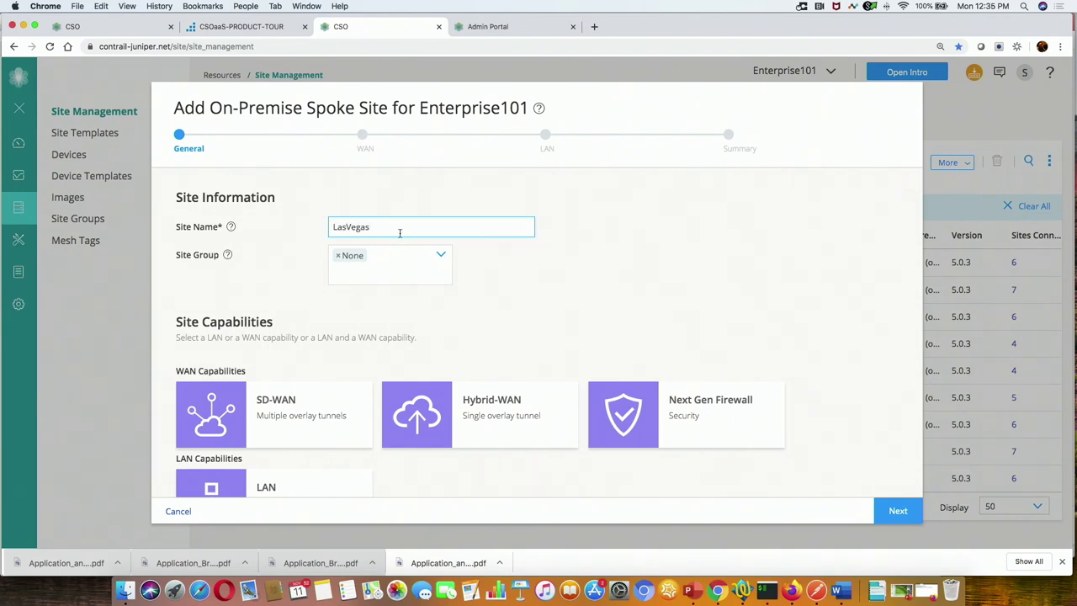
Step: Give the site the SD-WAN capability with HubDallas as primary and HubDenver as secondary enterprise hub
scroll(558, 308, "down", 5)
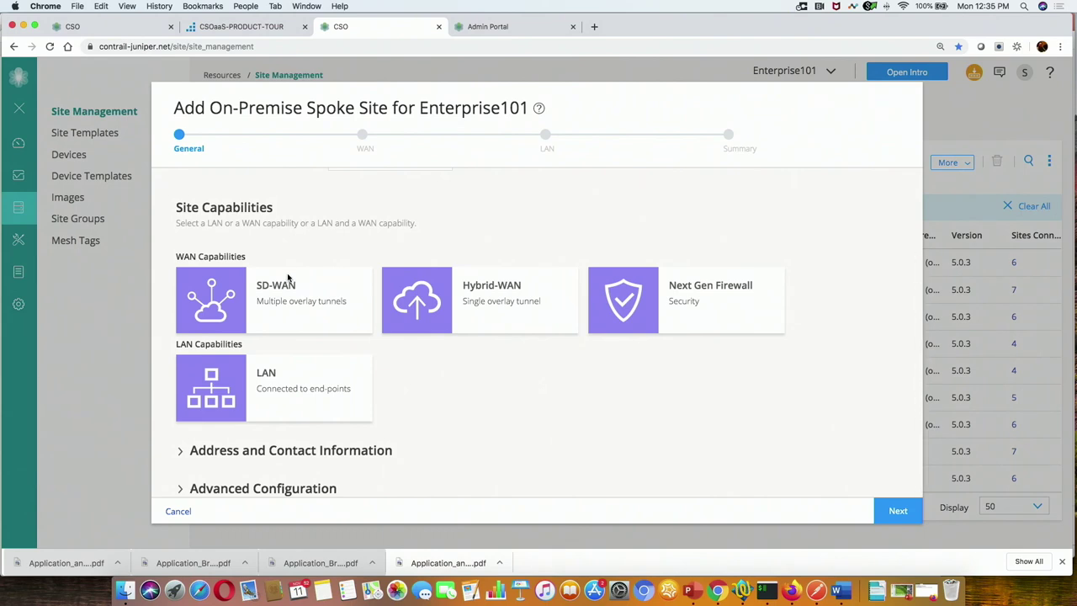
left_click(288, 279)
scroll(425, 396, "down", 4)
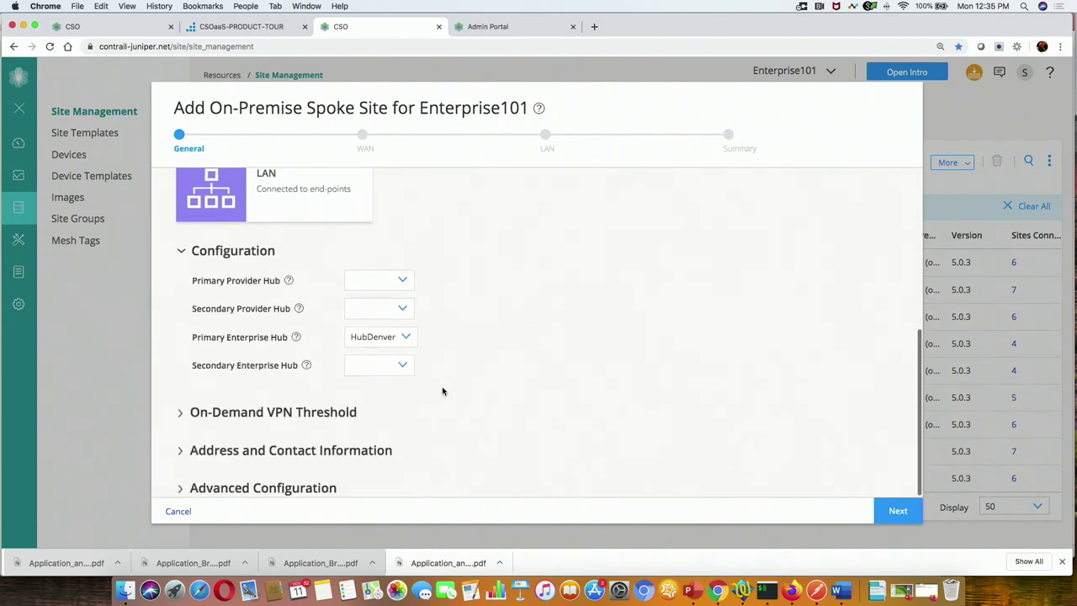
left_click(401, 339)
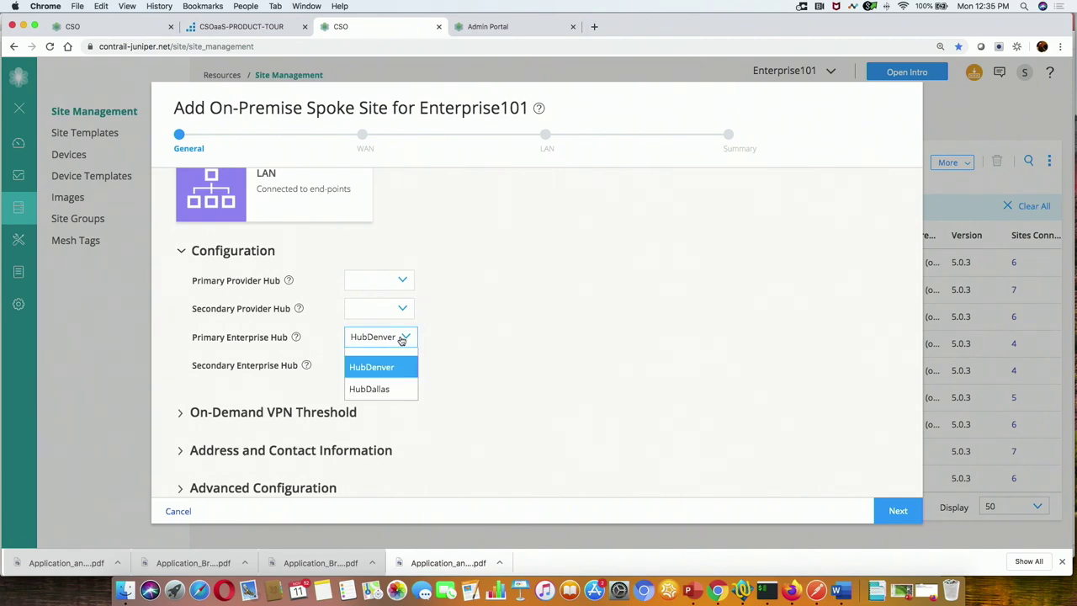
left_click(380, 386)
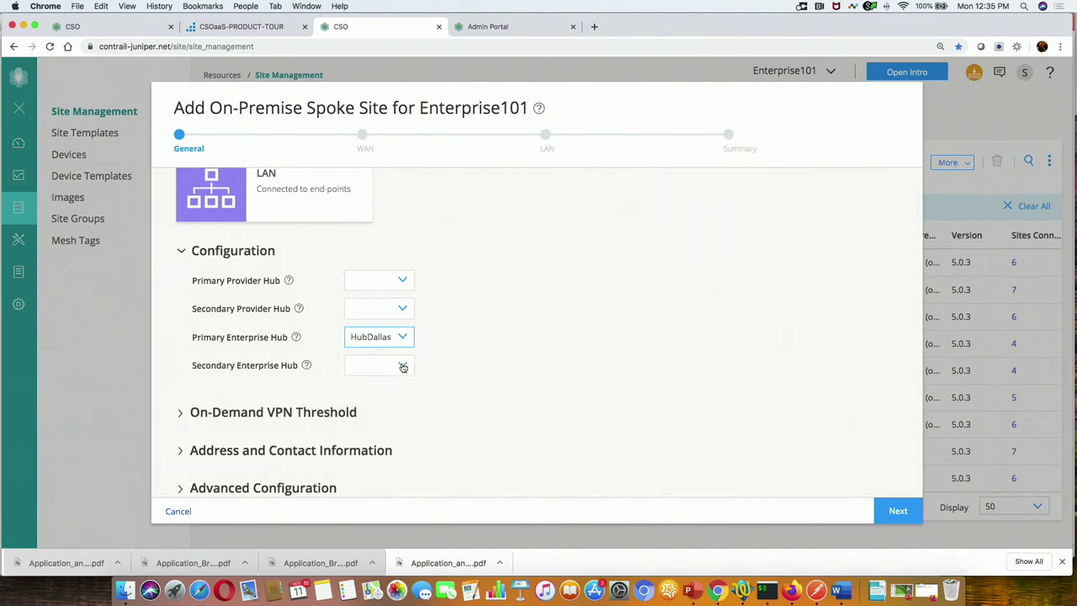
left_click(404, 368)
left_click(389, 394)
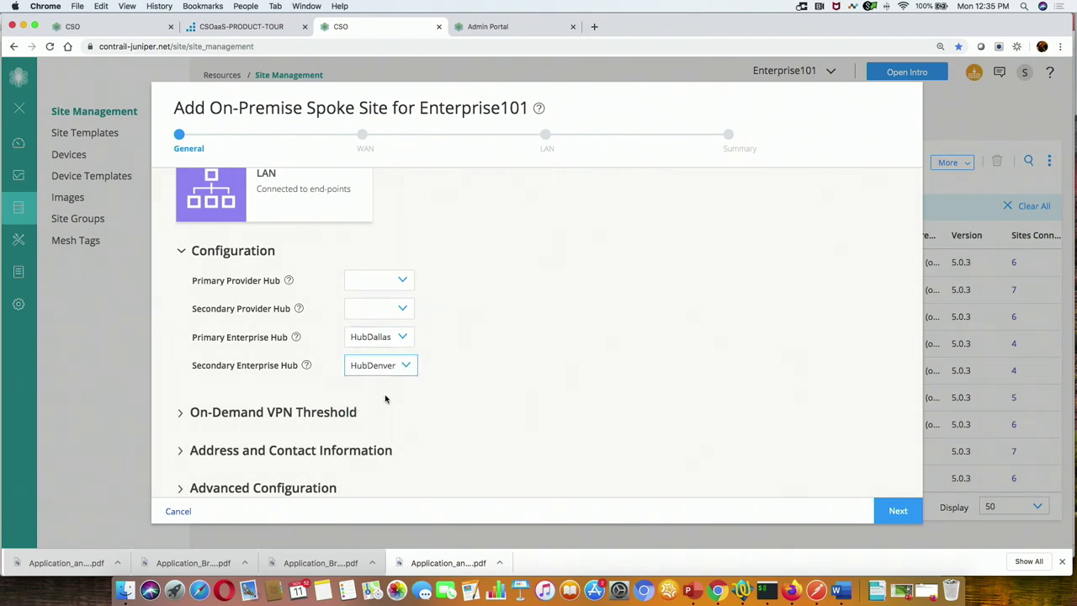
left_click(453, 383)
Step: Enter Las Vegas as the site's city, set the timezone to America/Los_Angeles, and proceed to the WAN settings
left_click(182, 455)
scroll(291, 454, "down", 5)
left_click(377, 275)
type("Las Vegar")
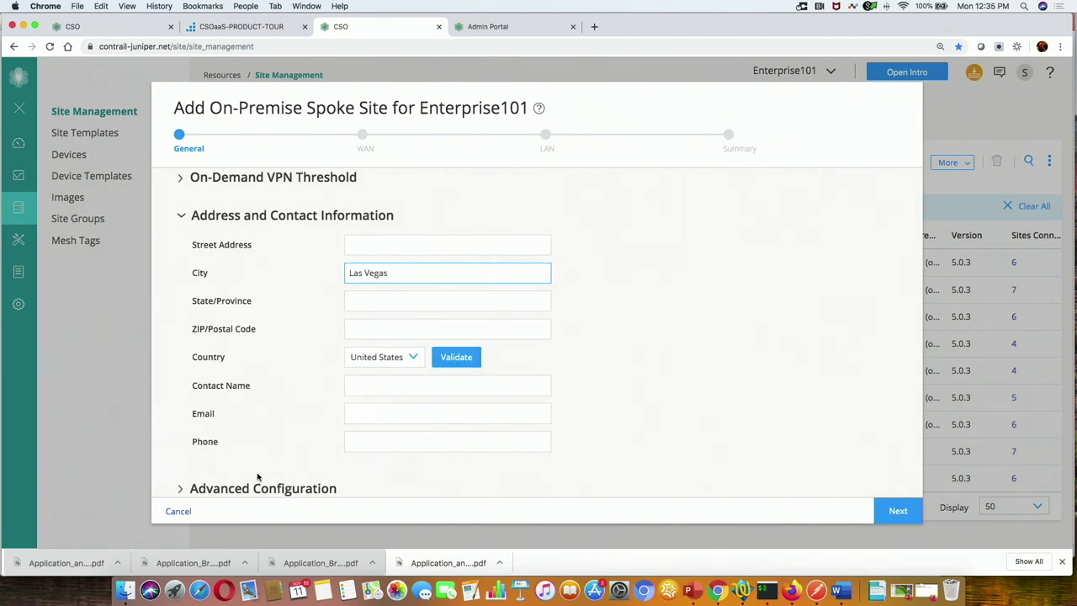
left_click(182, 492)
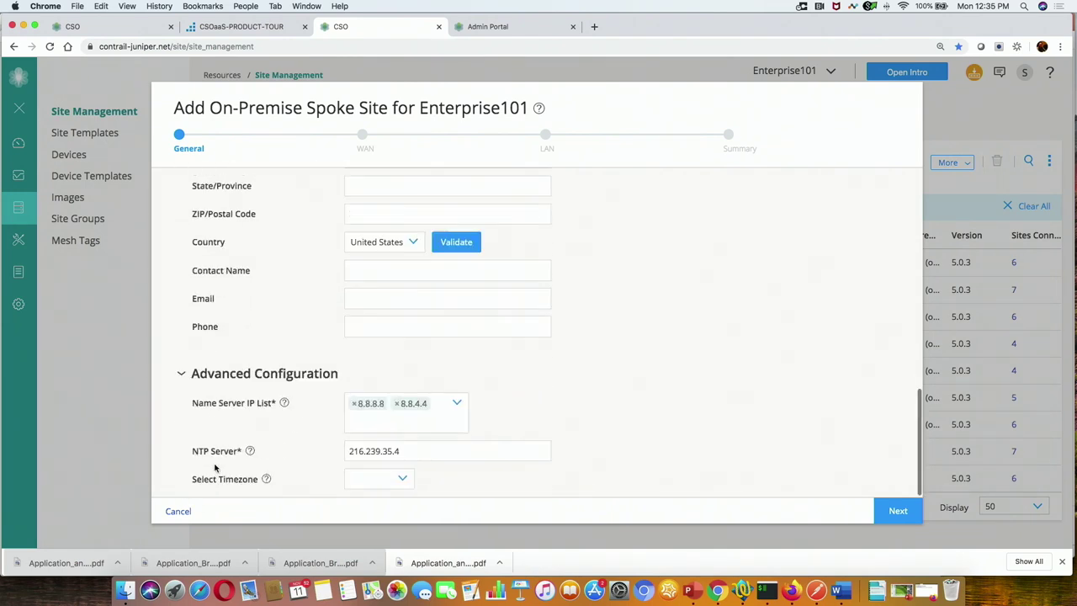
left_click(392, 480)
type("Los")
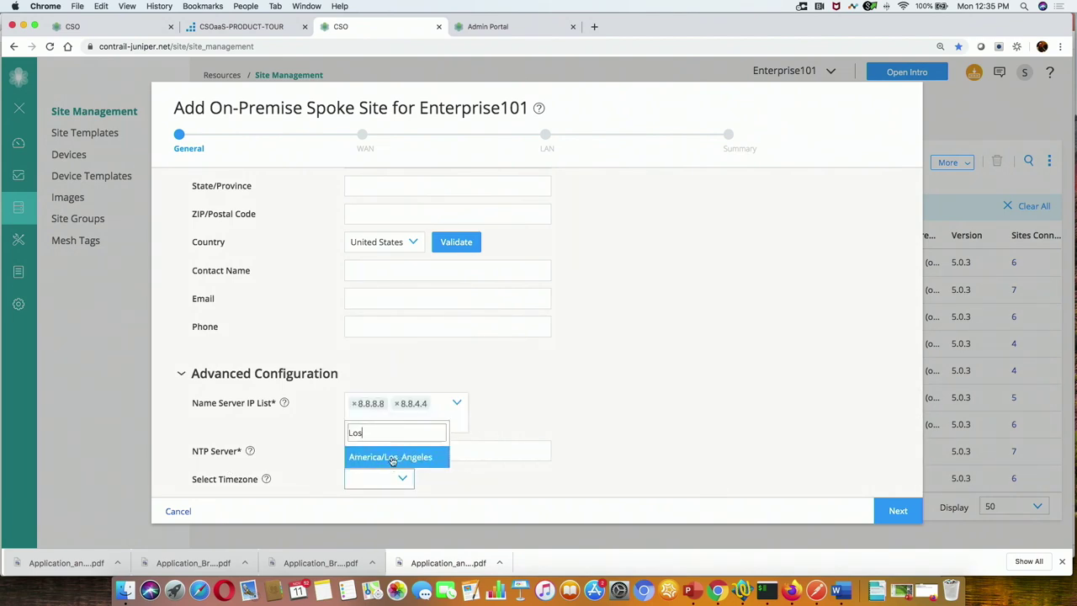
left_click(391, 458)
left_click(897, 510)
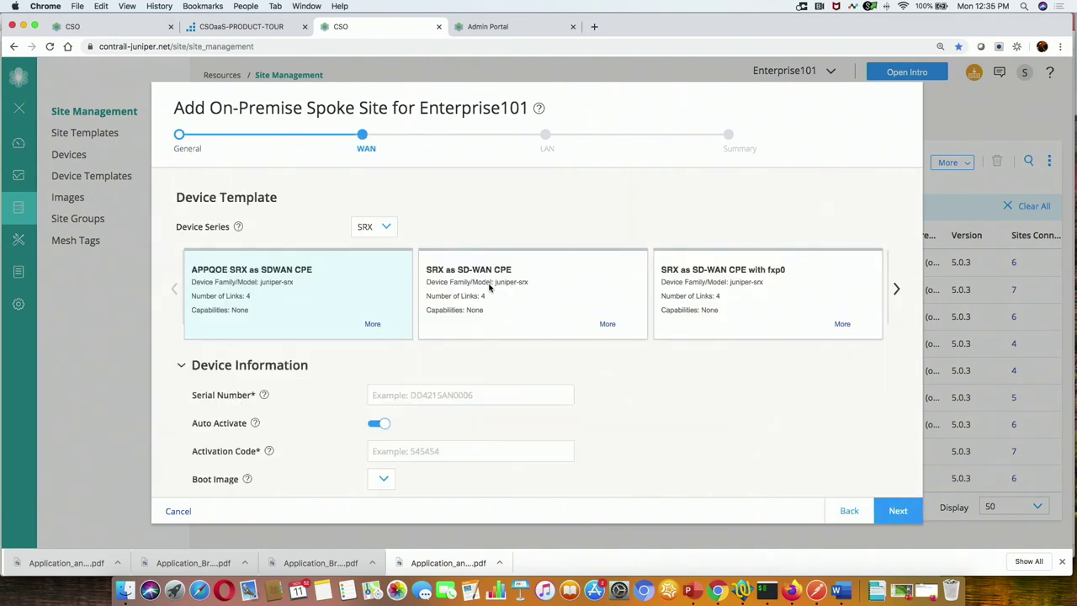
Step: Choose the SRX as SD-WAN CPE device template and enter ABCDE123456 as the serial number
left_click(492, 284)
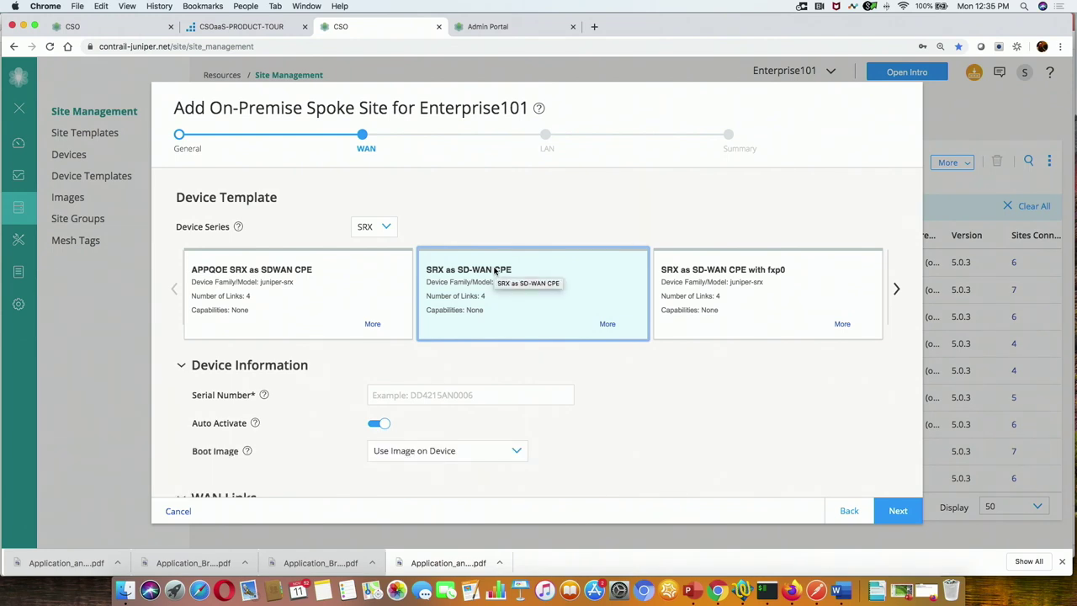
left_click(453, 395)
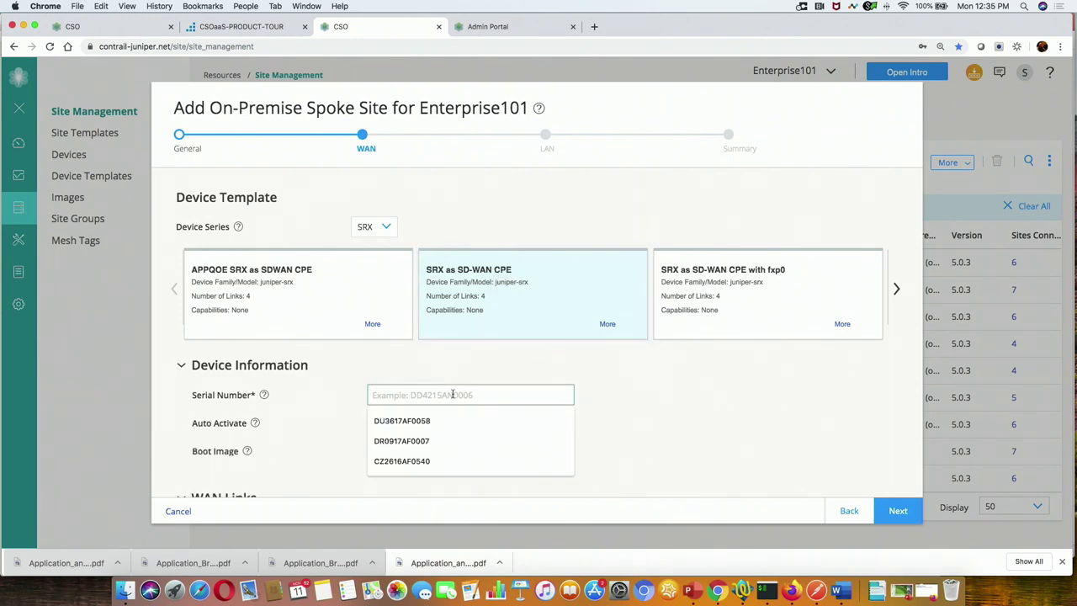
type("ABCDE123456")
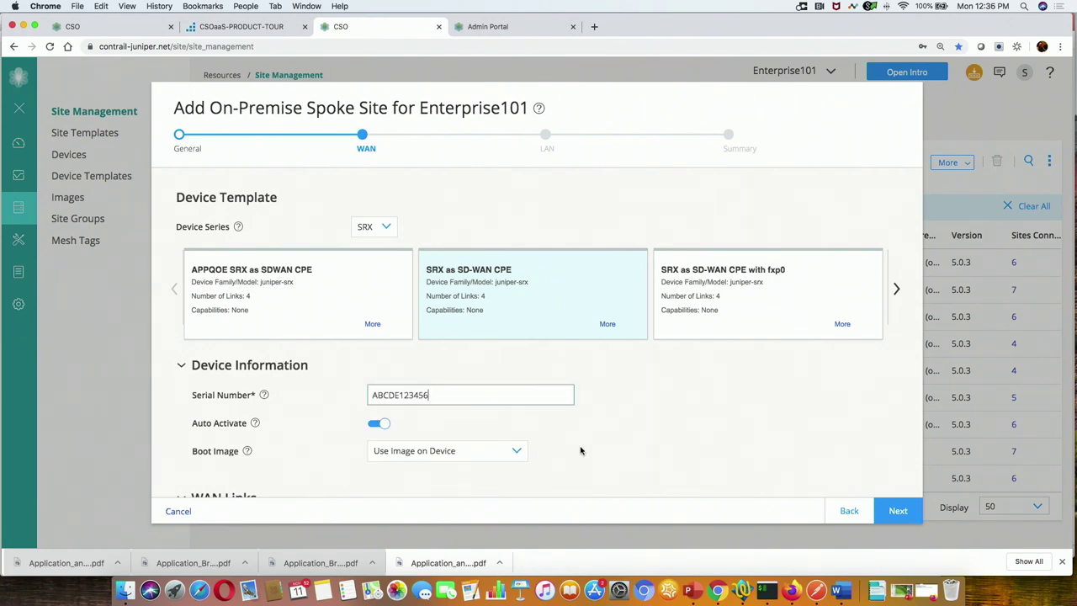
Step: Set the WAN_0 link's access type to VDSL with PPPoE enabled and examine the resulting PPPoE settings
scroll(581, 450, "down", 6)
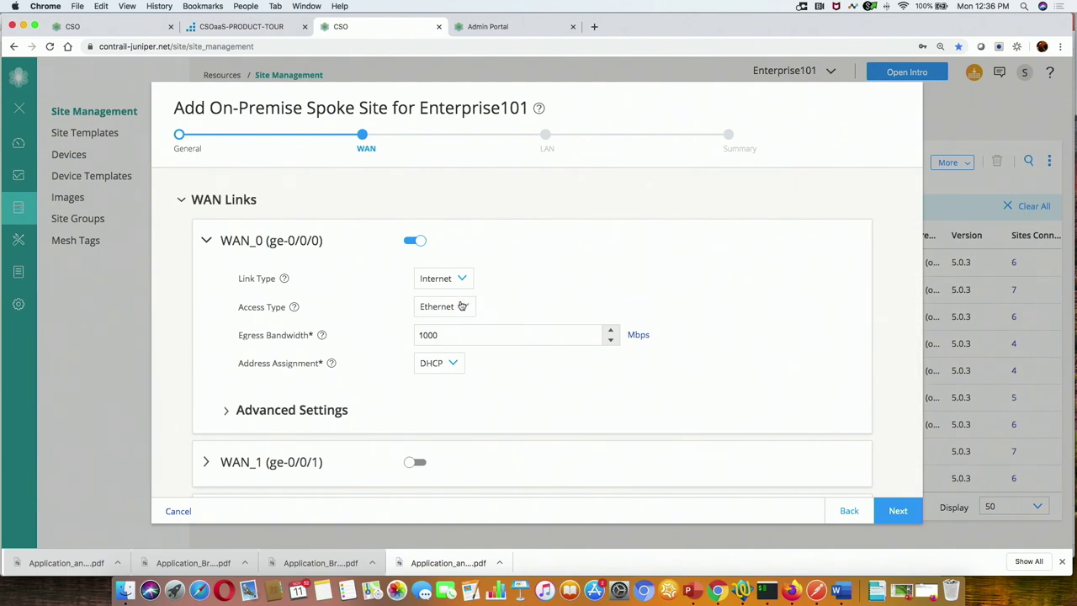
left_click(462, 306)
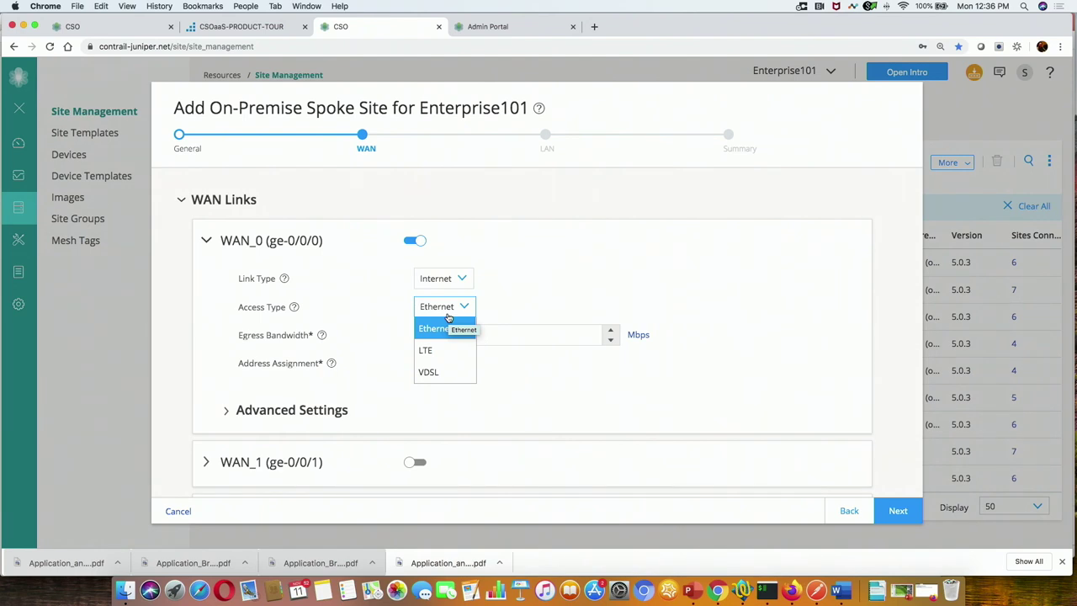
left_click(431, 371)
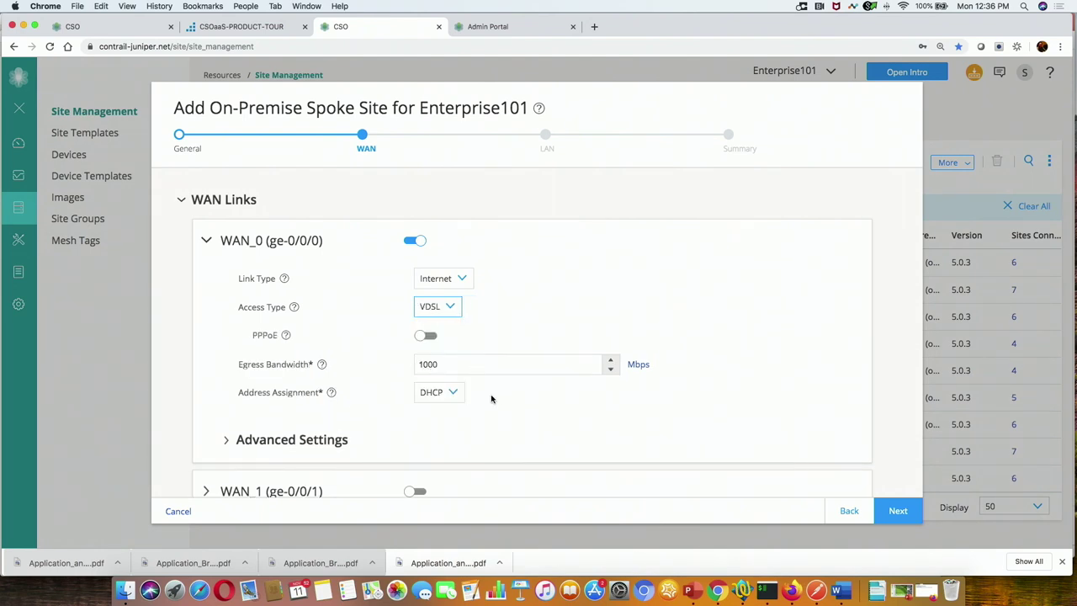
left_click(431, 328)
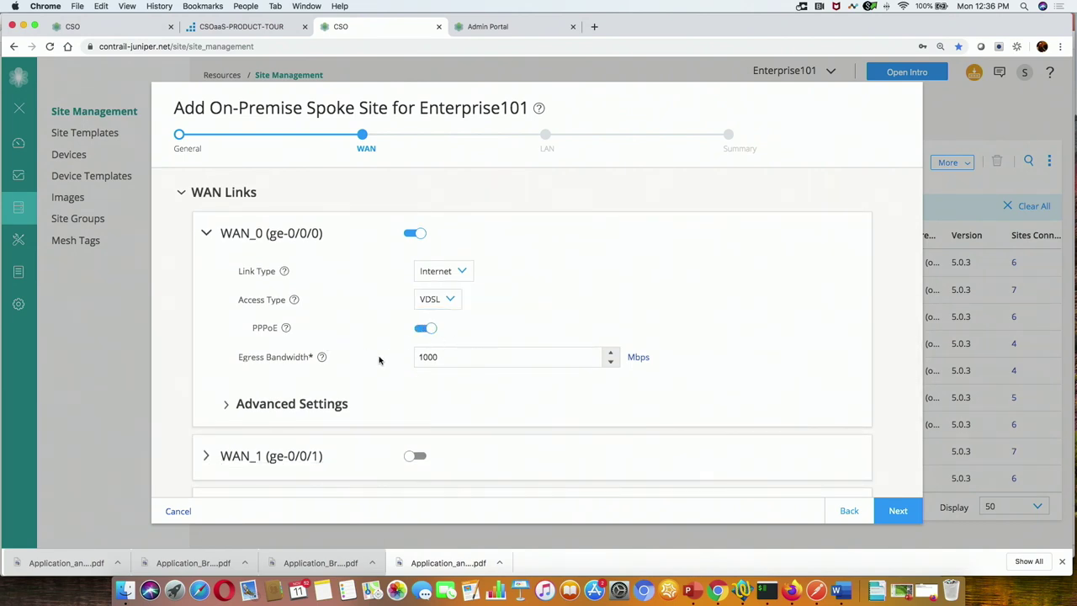
scroll(387, 368, "down", 5)
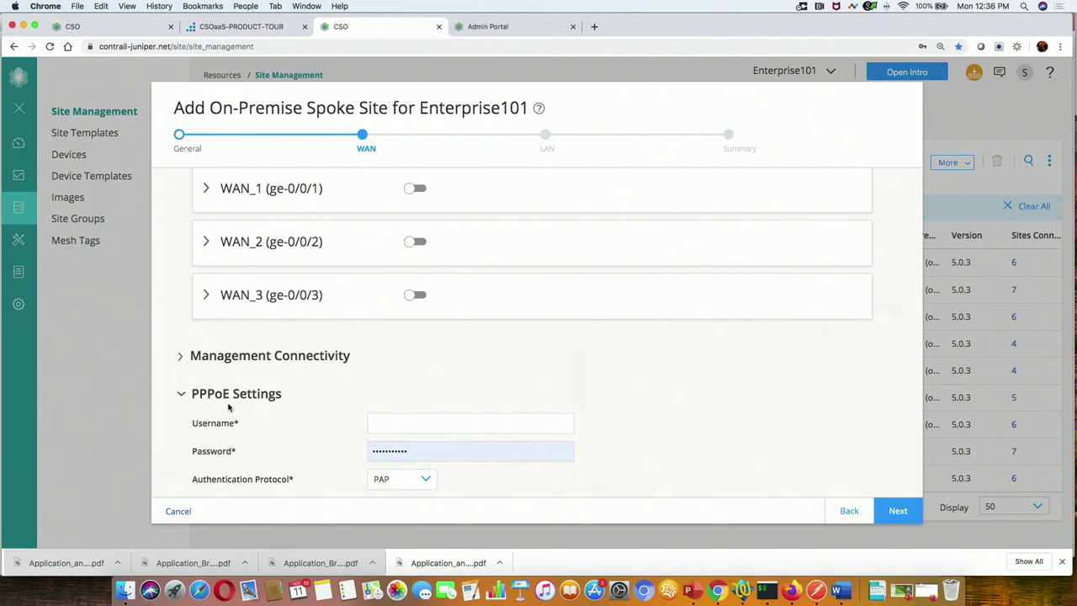
scroll(238, 401, "up", 1)
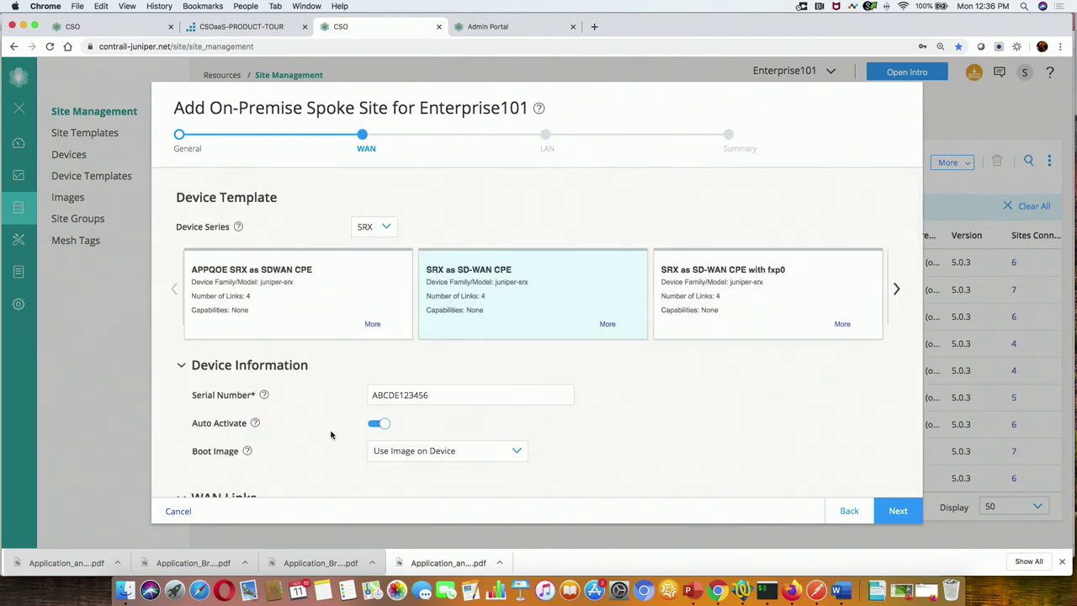
scroll(328, 431, "down", 6)
scroll(334, 429, "down", 1)
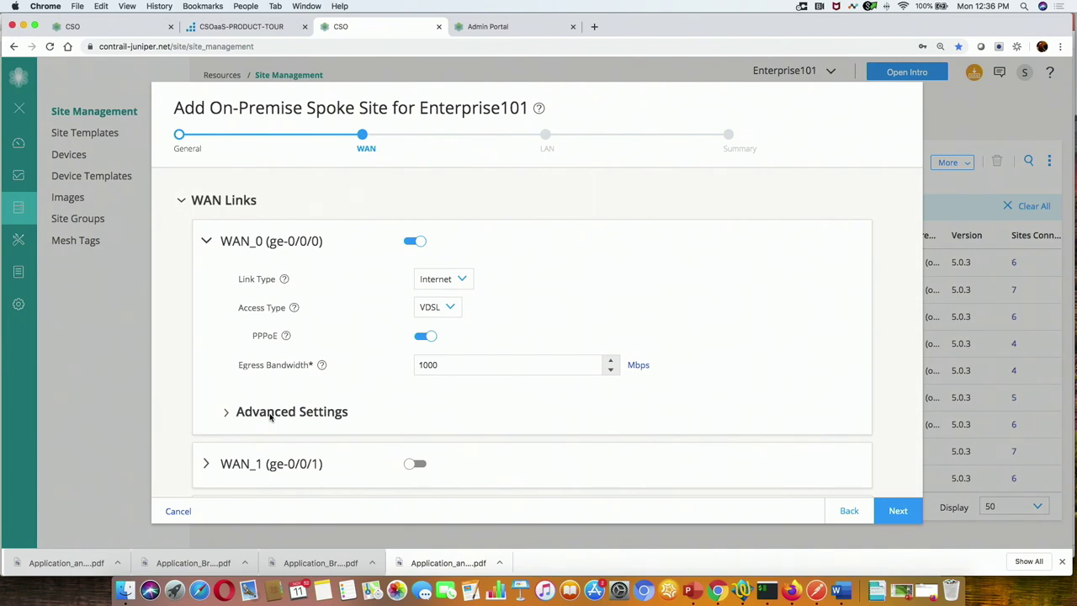
Step: Enable WAN_1 as an MPLS link with DHCP address assignment and examine its advanced settings
left_click(416, 463)
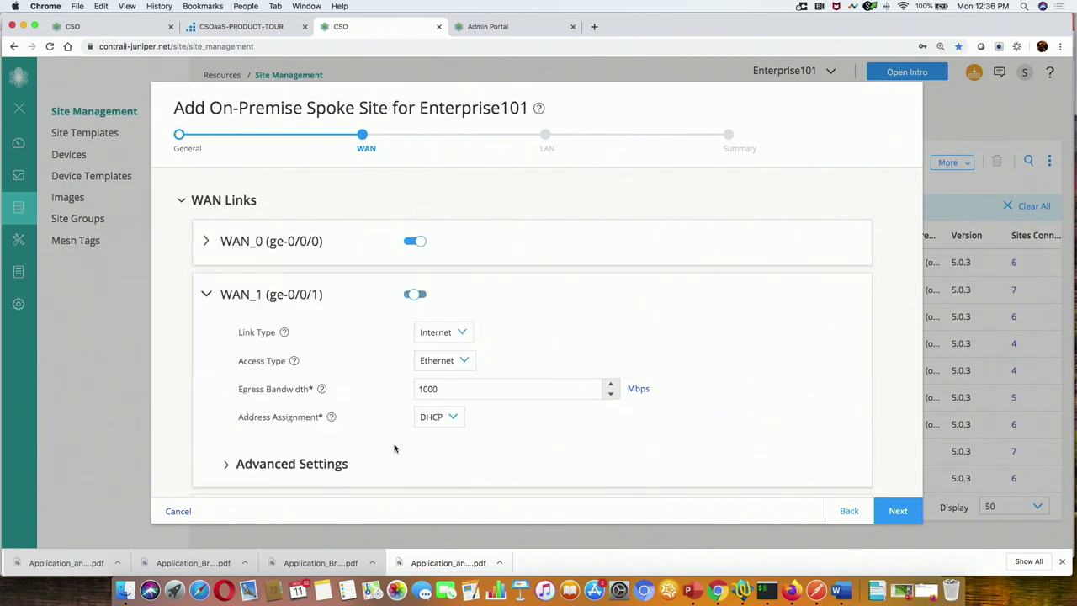
scroll(392, 452, "down", 4)
left_click(454, 183)
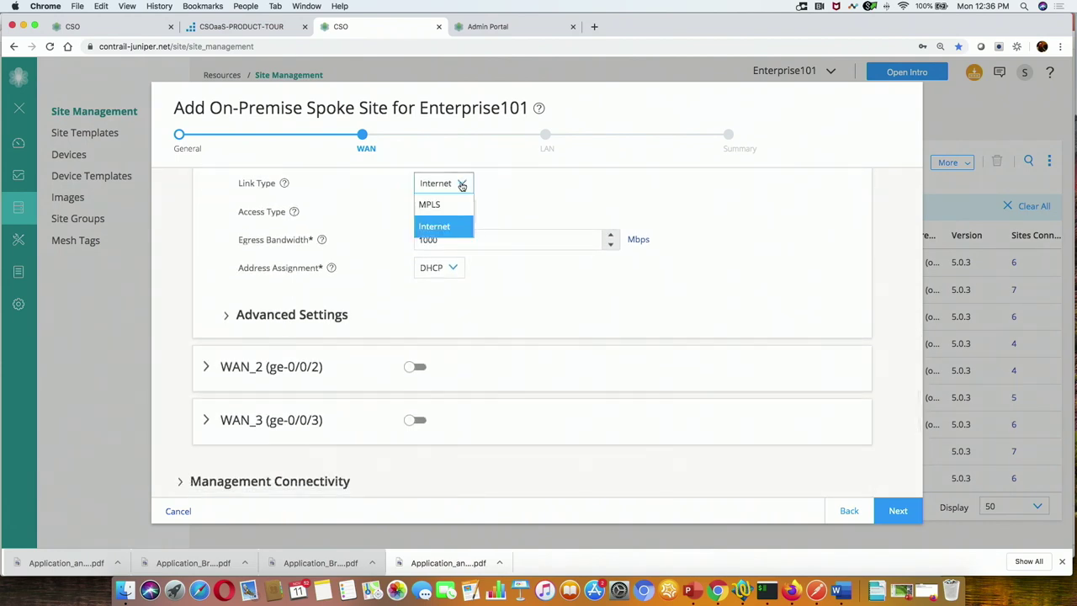
left_click(445, 204)
left_click(455, 244)
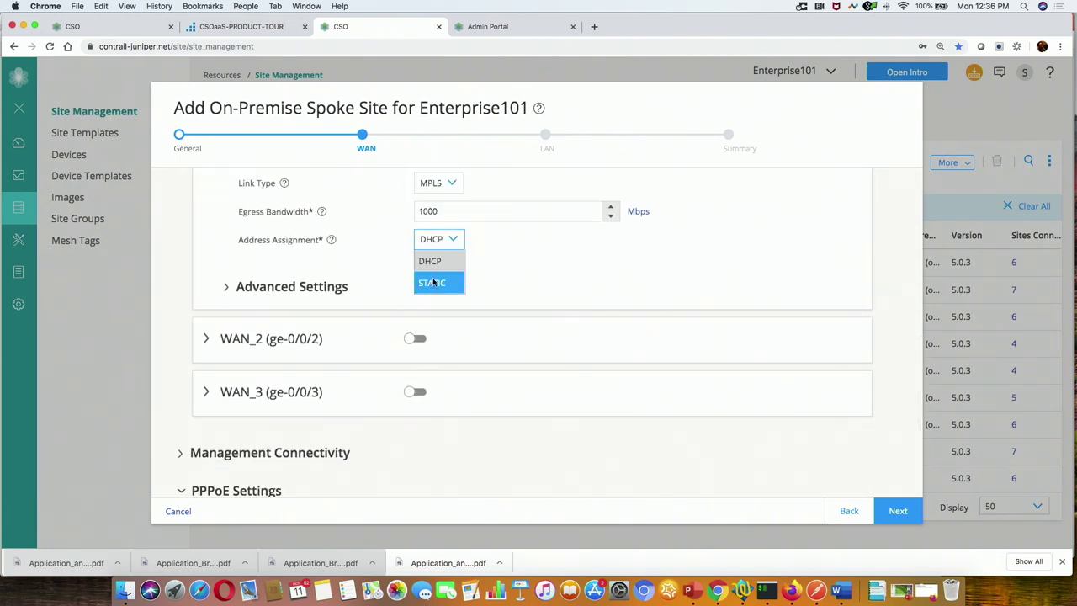
left_click(435, 281)
left_click(458, 241)
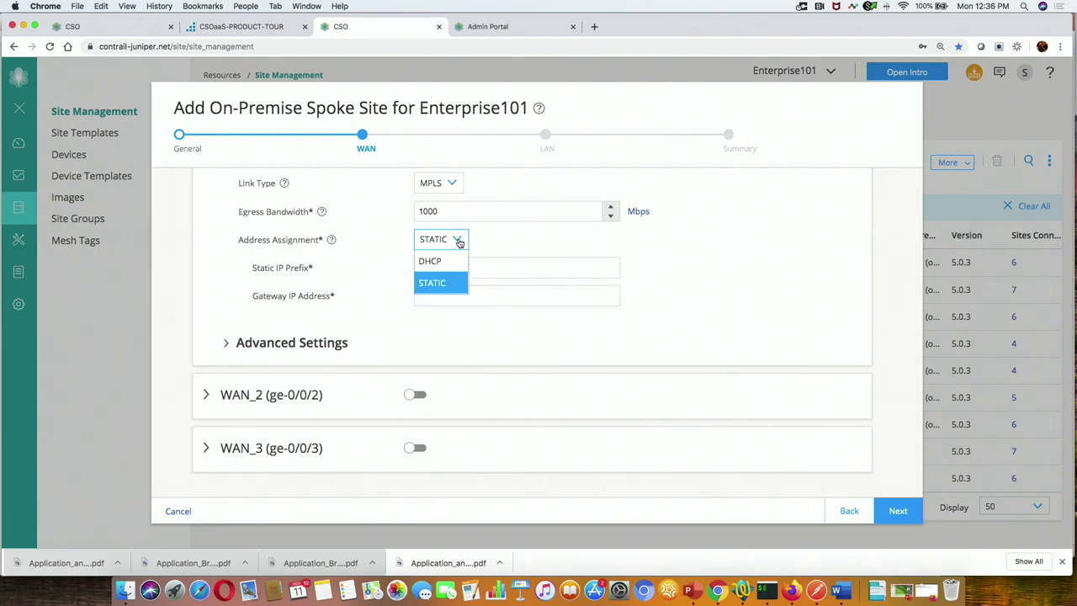
left_click(452, 260)
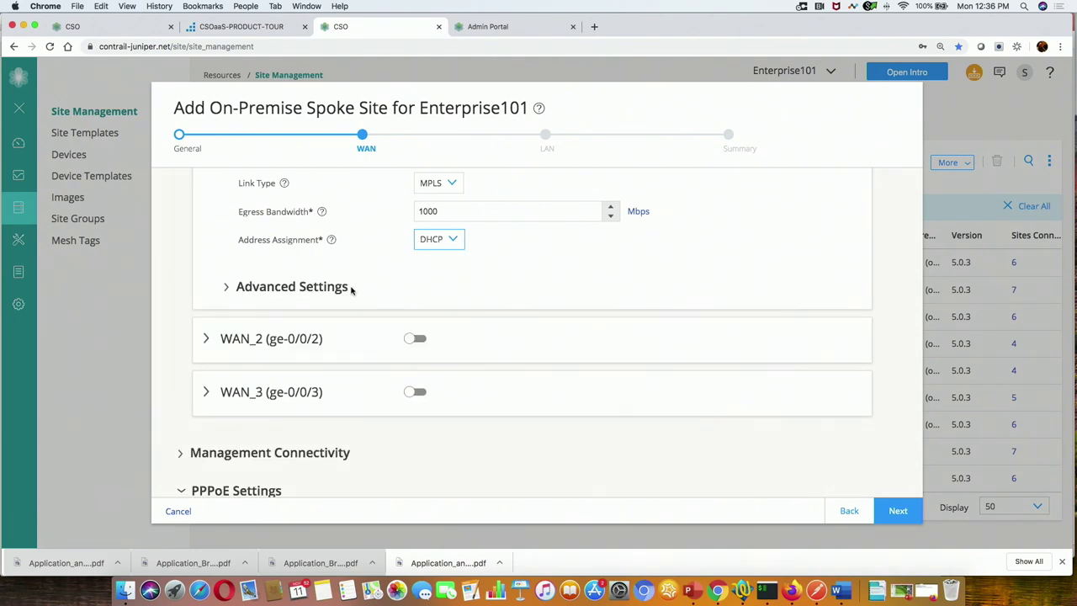
left_click(225, 287)
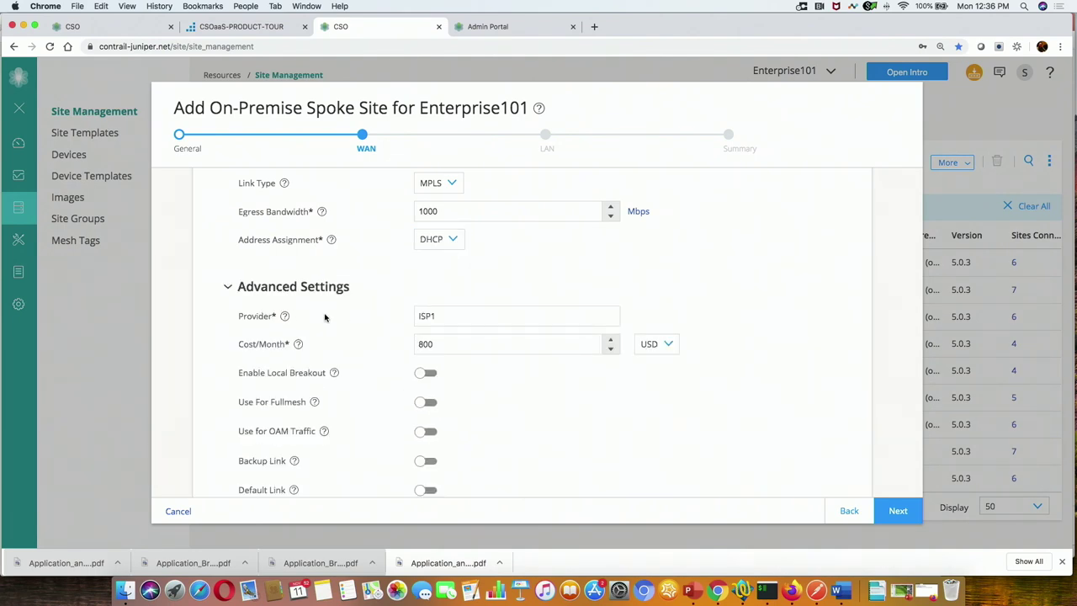
left_click(227, 287)
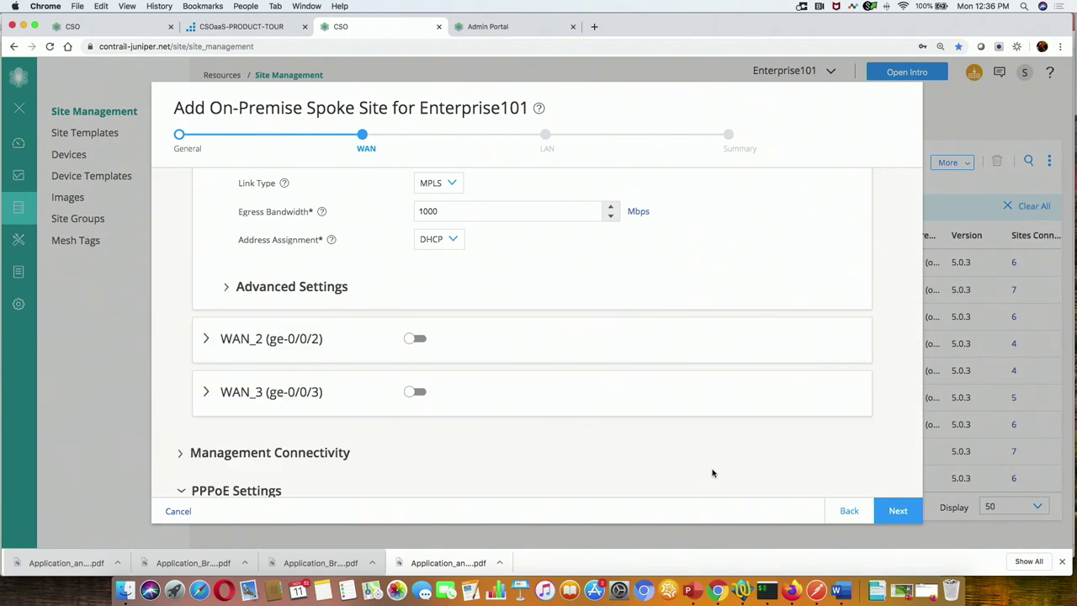
Step: Set the WAN_0 link's access type back to Ethernet and proceed to the LAN settings
left_click(899, 512)
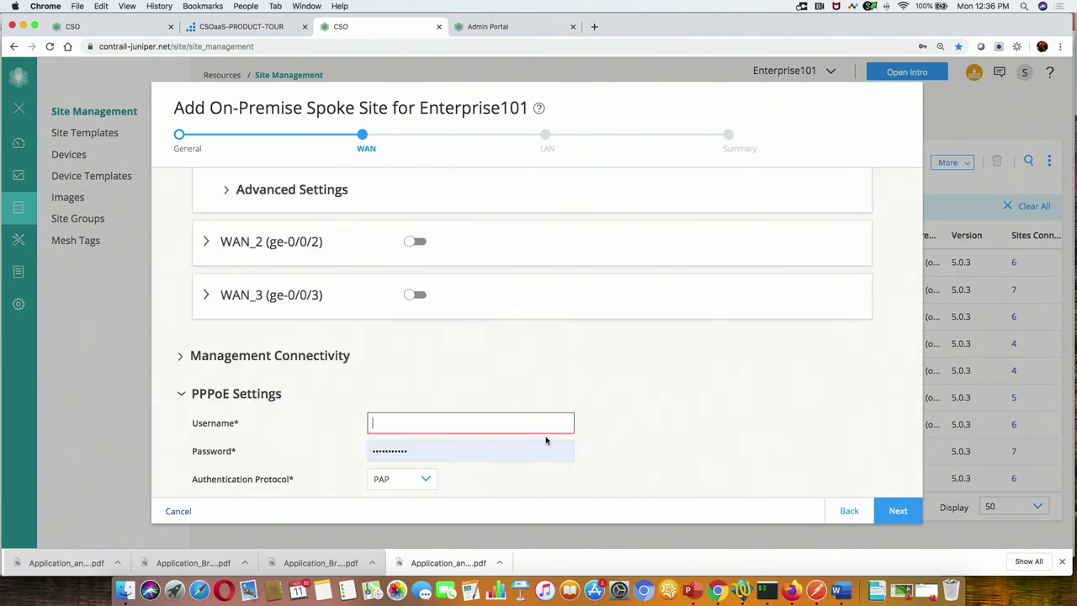
scroll(466, 471, "up", 15)
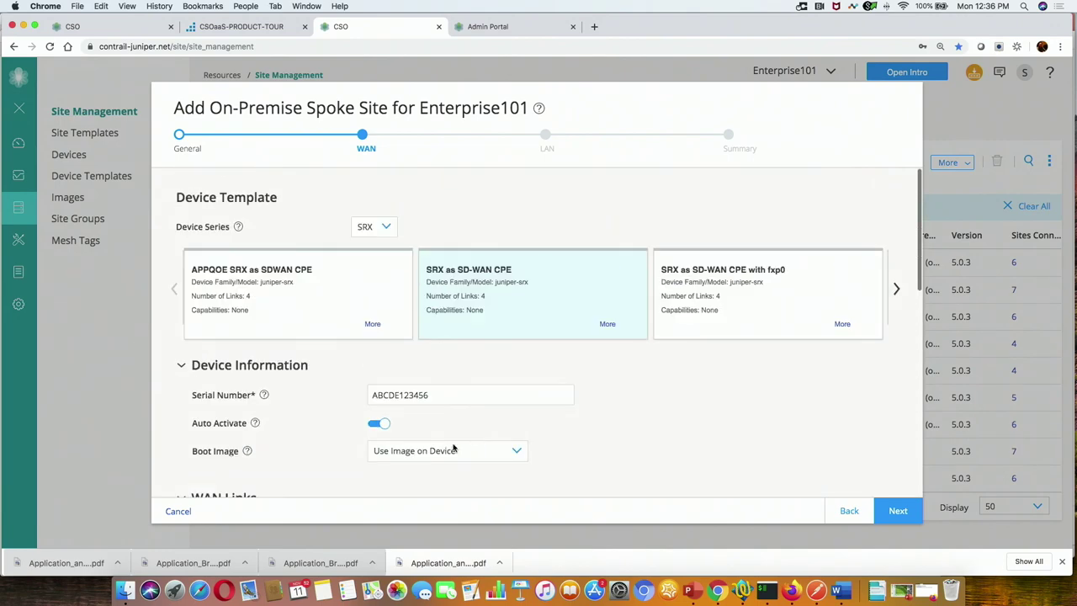
scroll(414, 467, "down", 5)
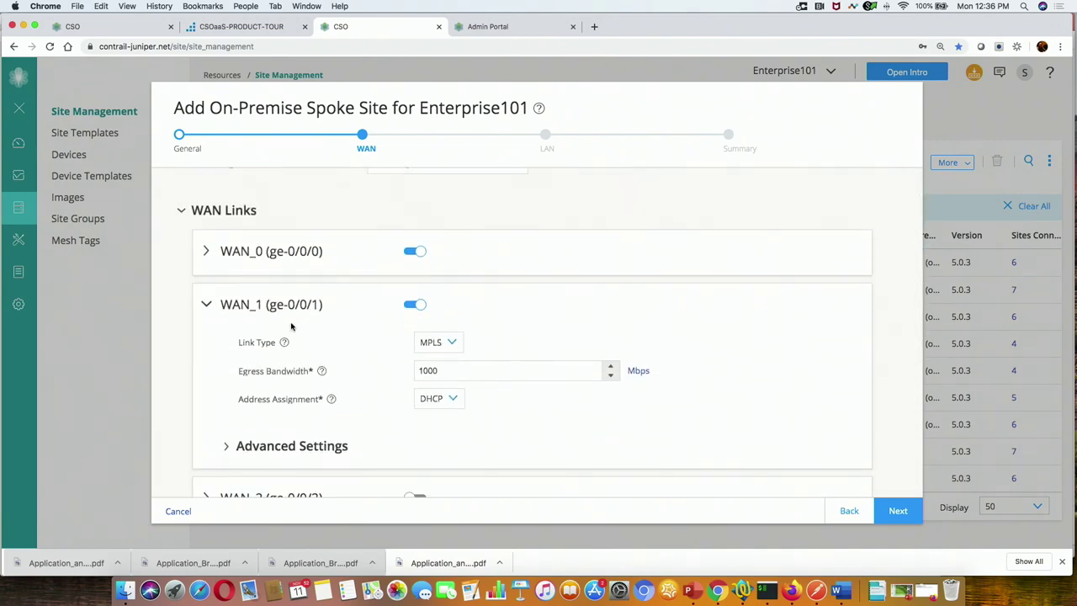
left_click(206, 250)
left_click(435, 316)
left_click(437, 338)
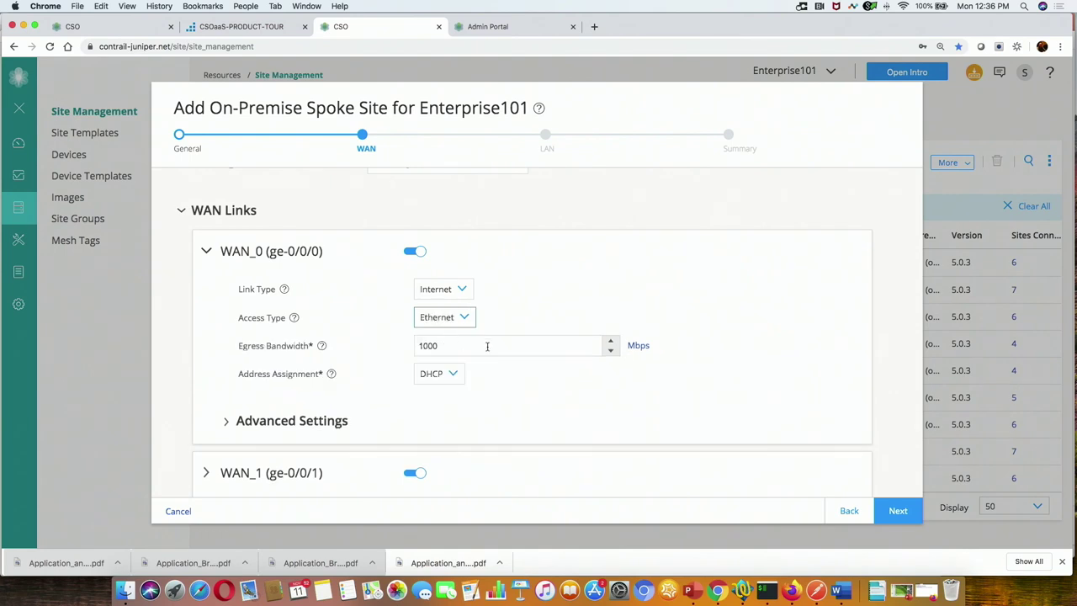
left_click(881, 507)
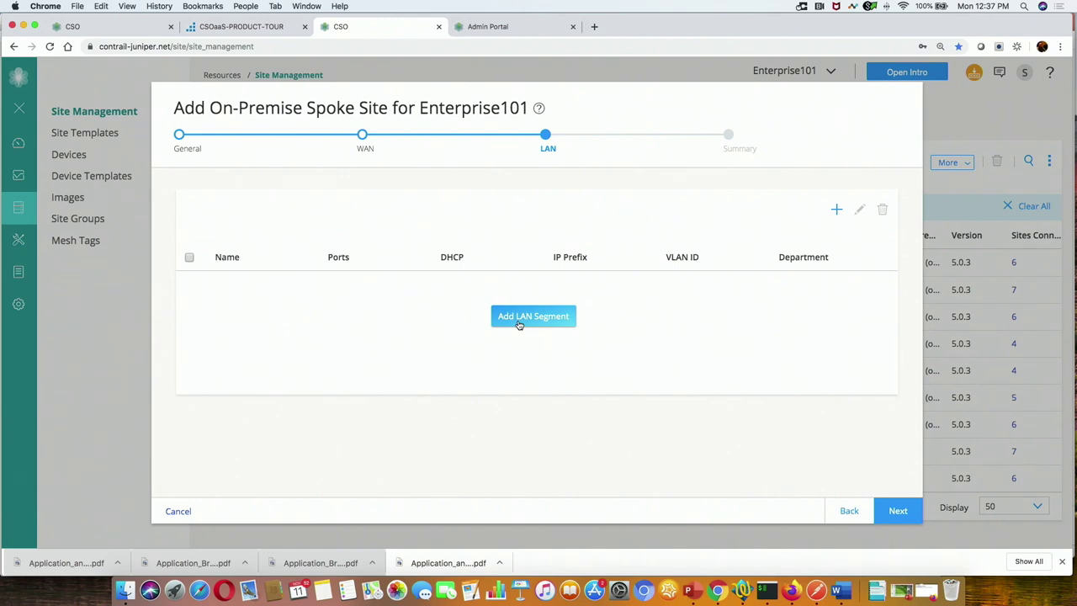
Step: Look briefly at the site summary, return to the LAN settings, and examine the Add LAN Segment form without saving it
left_click(893, 511)
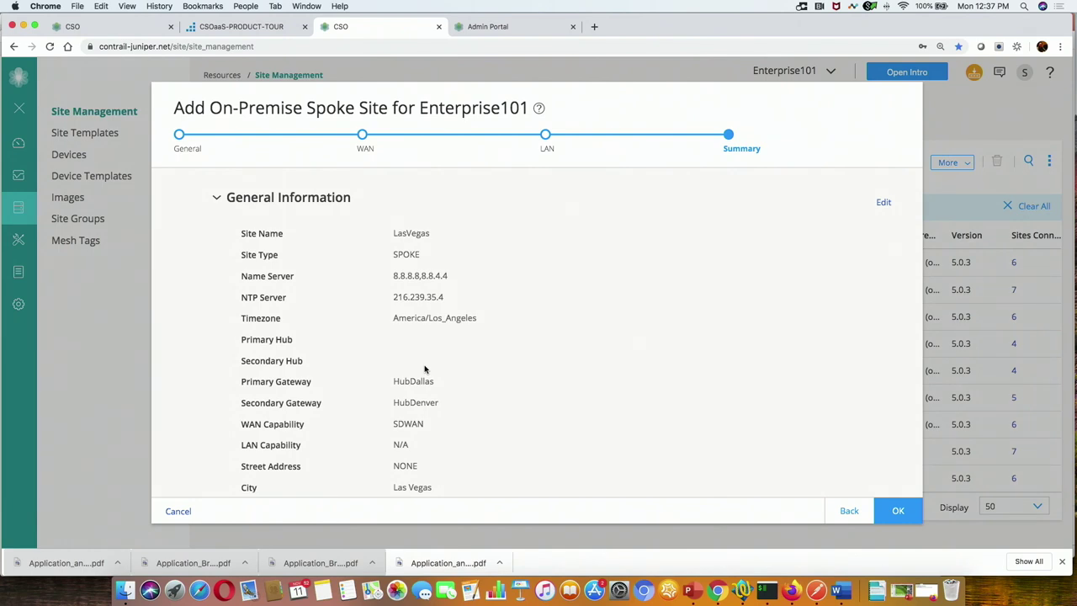
left_click(847, 511)
left_click(543, 320)
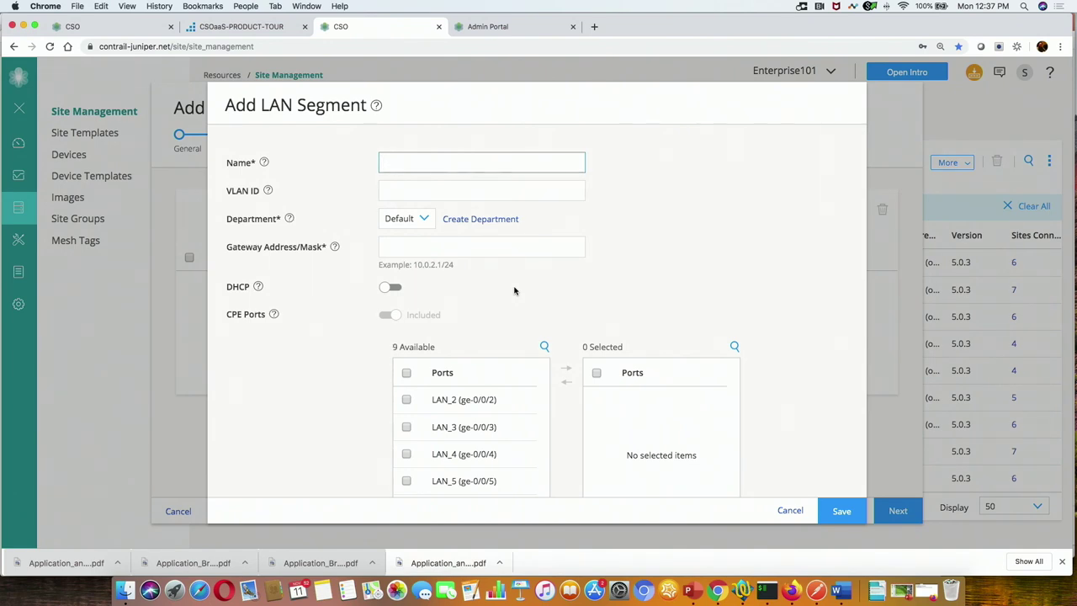
left_click(789, 510)
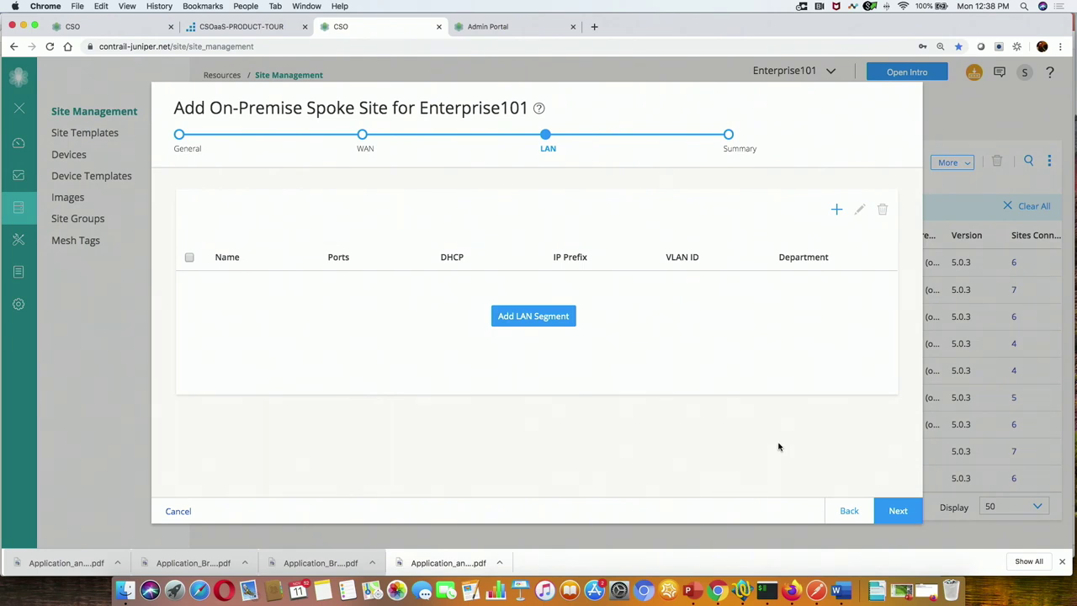
Step: Proceed without a LAN segment and review the general and WAN information in the LasVegas site summary
left_click(897, 510)
scroll(396, 423, "down", 2)
scroll(395, 423, "down", 5)
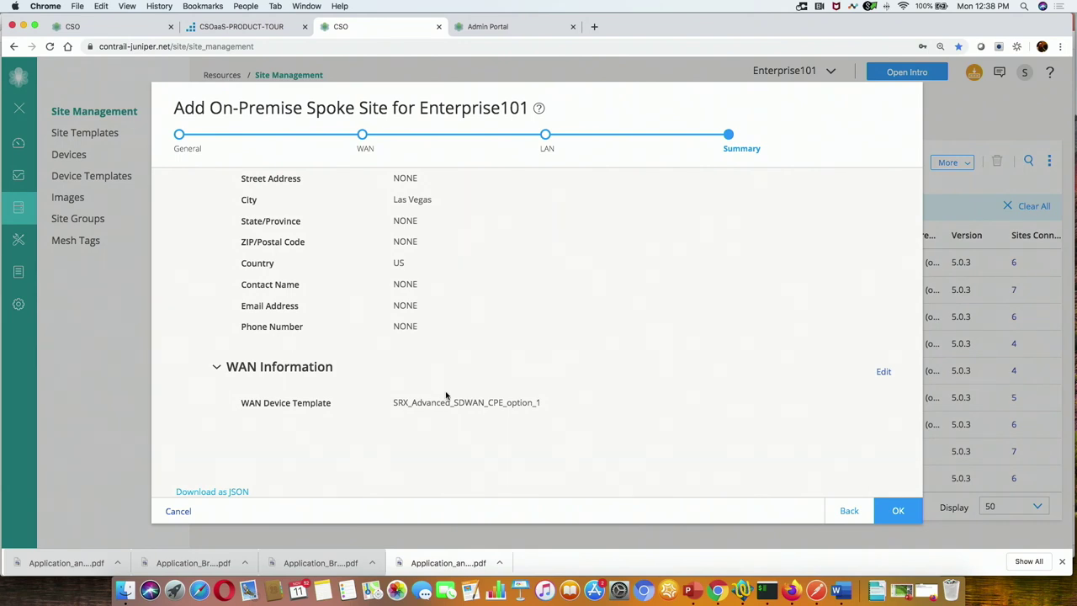
Step: Cancel the LasVegas on-premise spoke site setup and confirm leaving the wizard without creating the site
scroll(446, 396, "up", 5)
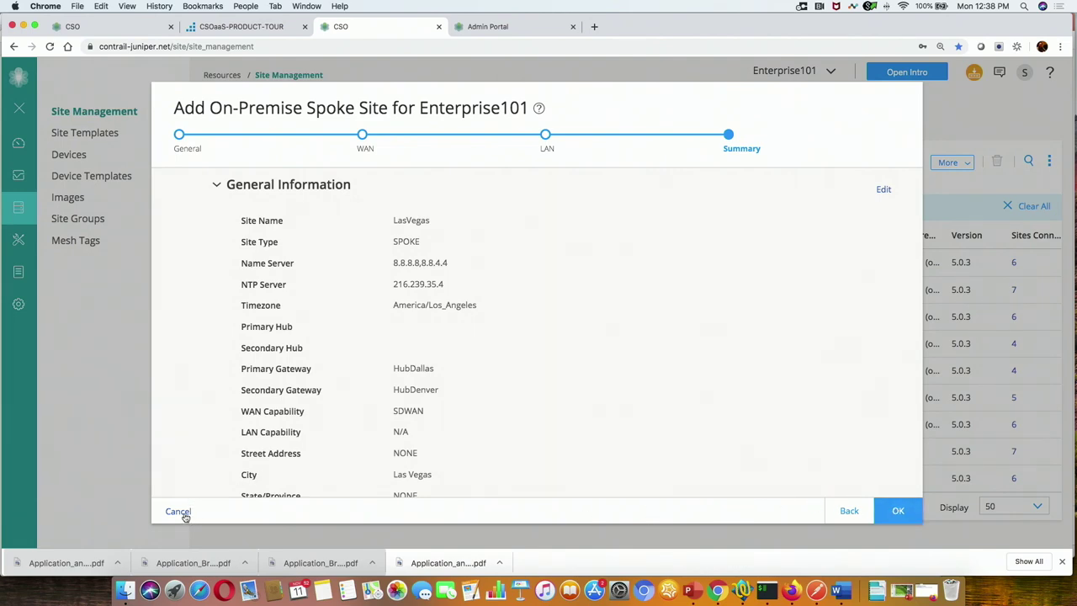
left_click(178, 512)
left_click(655, 319)
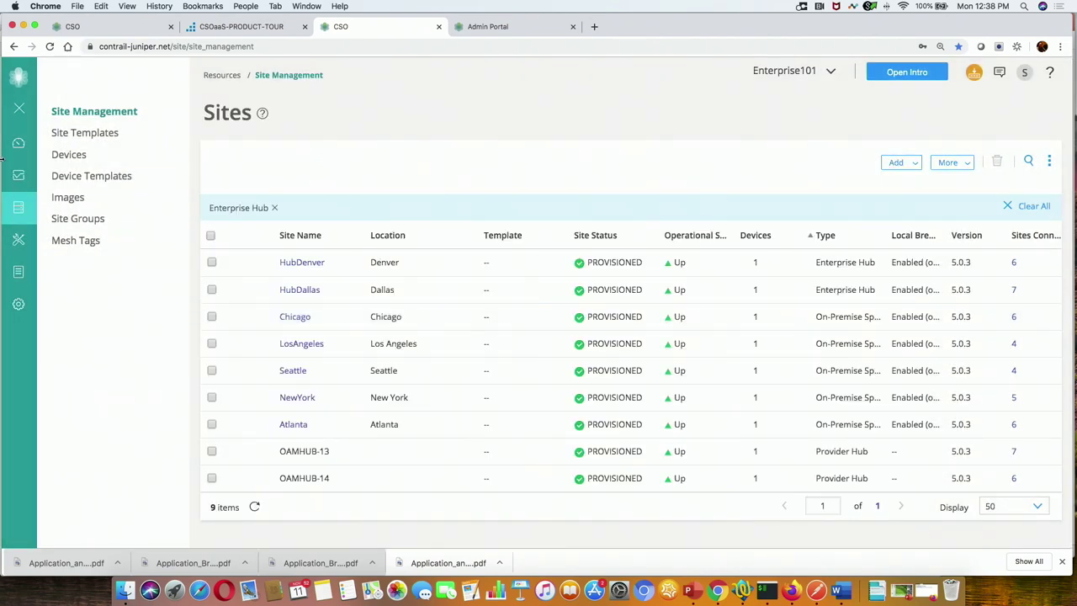
Step: Switch to iTerm2, stop the ping to LosAngeles, and highlight its replies from icmp_seq 119 to 125
left_click(767, 592)
key("ctrl+c")
scroll(684, 364, "up", 10)
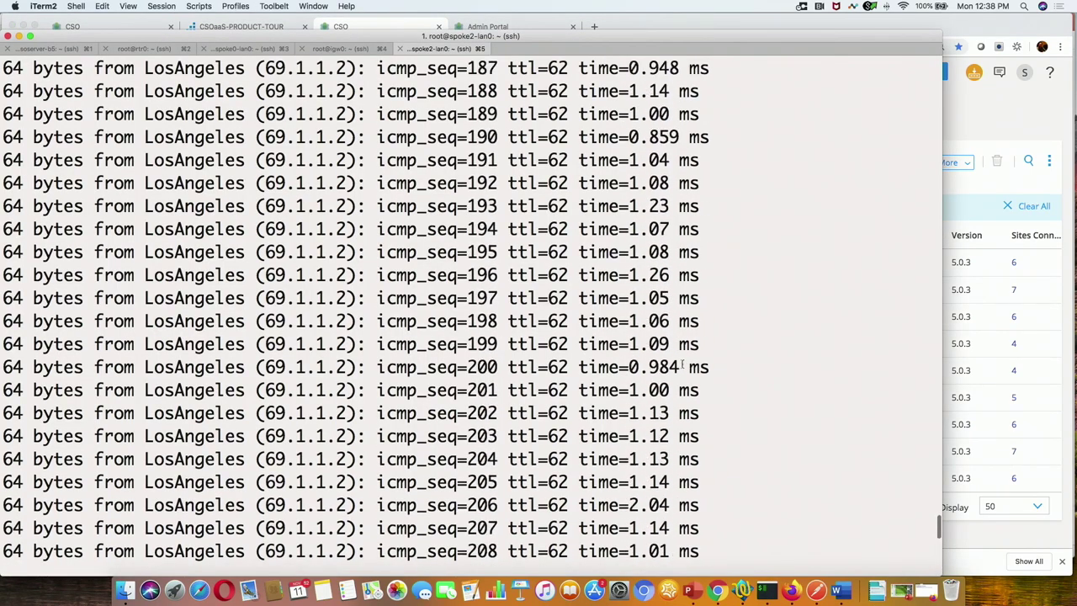
scroll(682, 367, "up", 10)
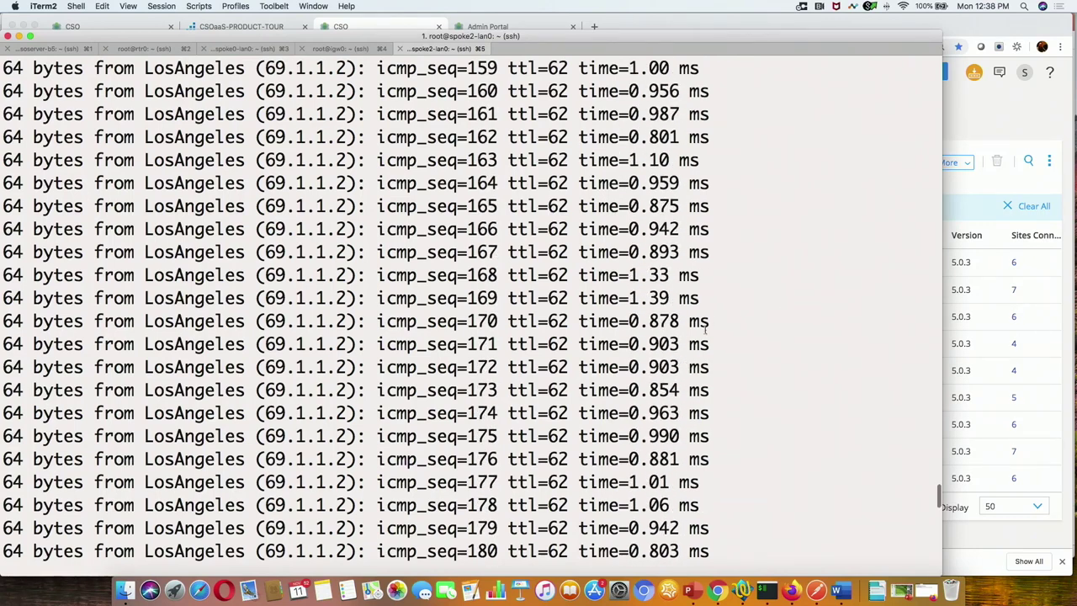
double_click(653, 228)
scroll(696, 285, "up", 10)
scroll(695, 286, "up", 13)
scroll(695, 287, "down", 3)
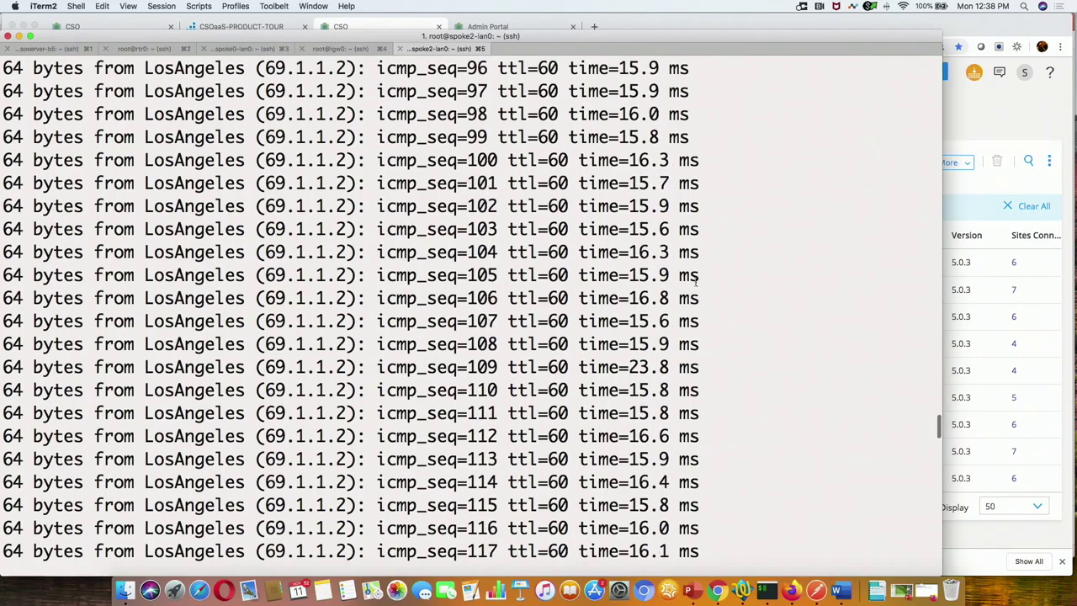
scroll(695, 284, "down", 4)
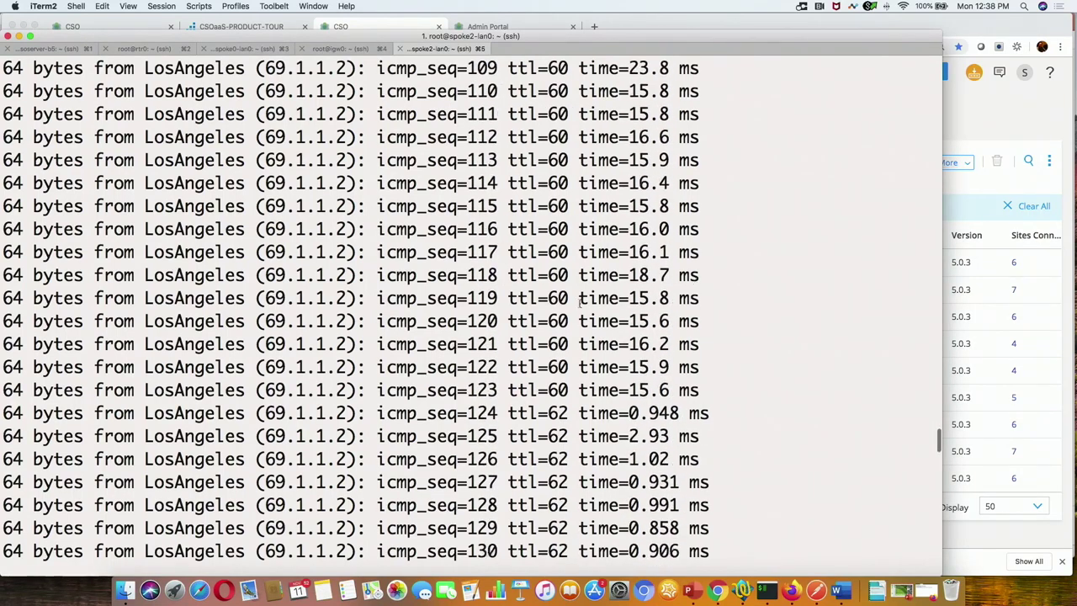
left_click_drag(702, 436, 17, 293)
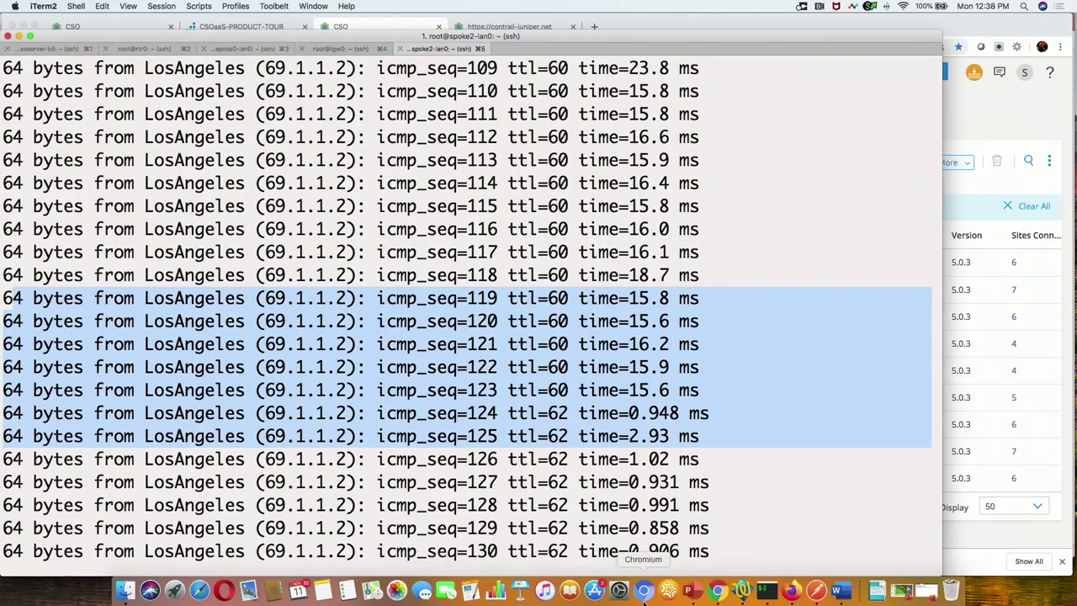
Step: Switch back to Chrome and inspect the links between Seattle and LosAngeles on the Monitor overview map
left_click(715, 591)
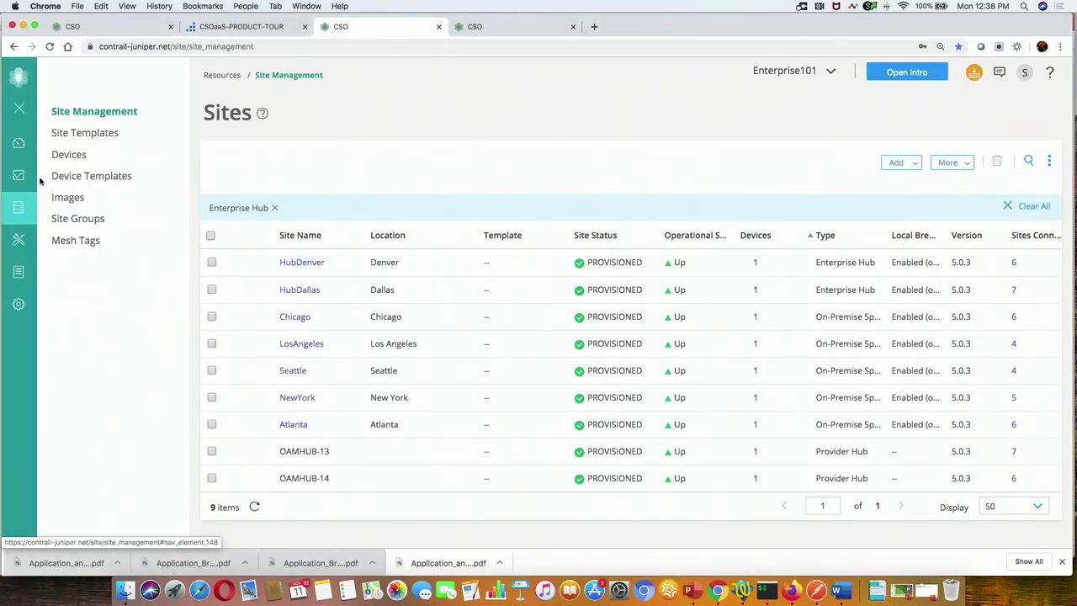
left_click(32, 181)
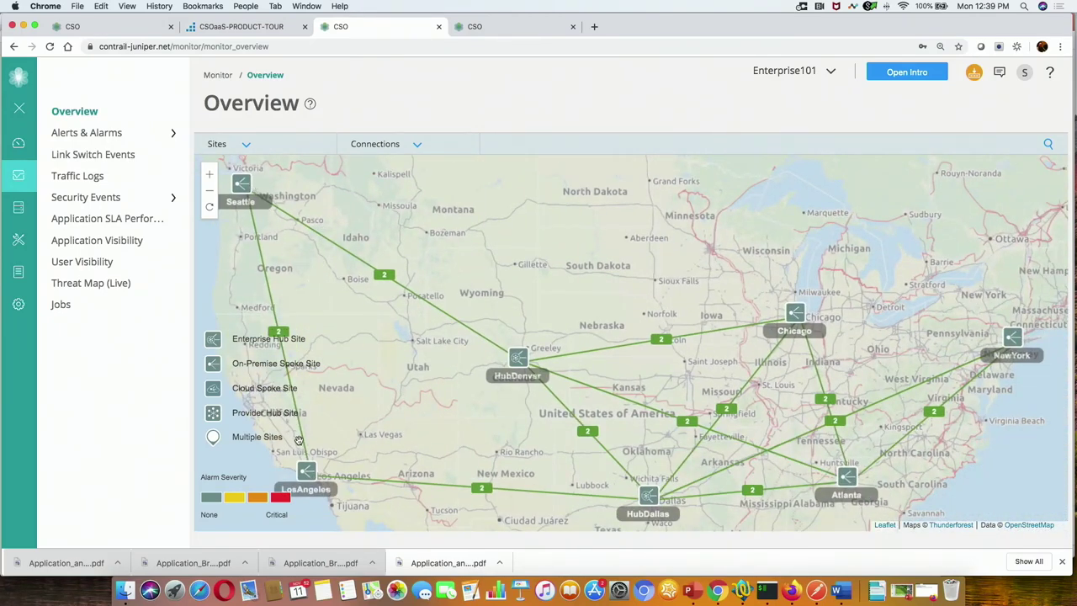
left_click(279, 331)
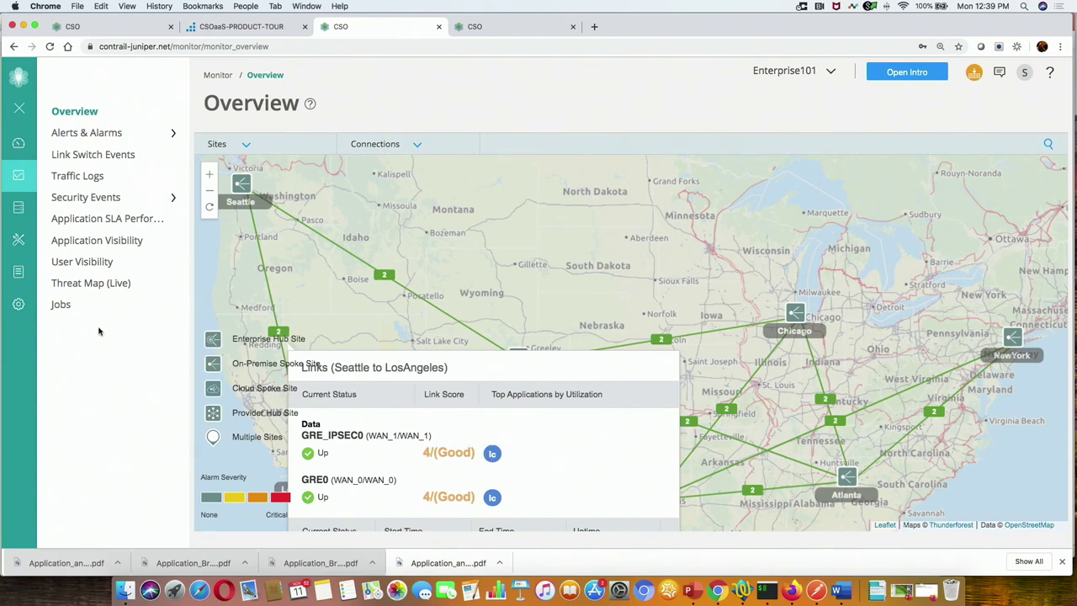
Step: Review the Security and SD-WAN report definitions for Enterprise101, ending on the Security list
mouse_move(25, 280)
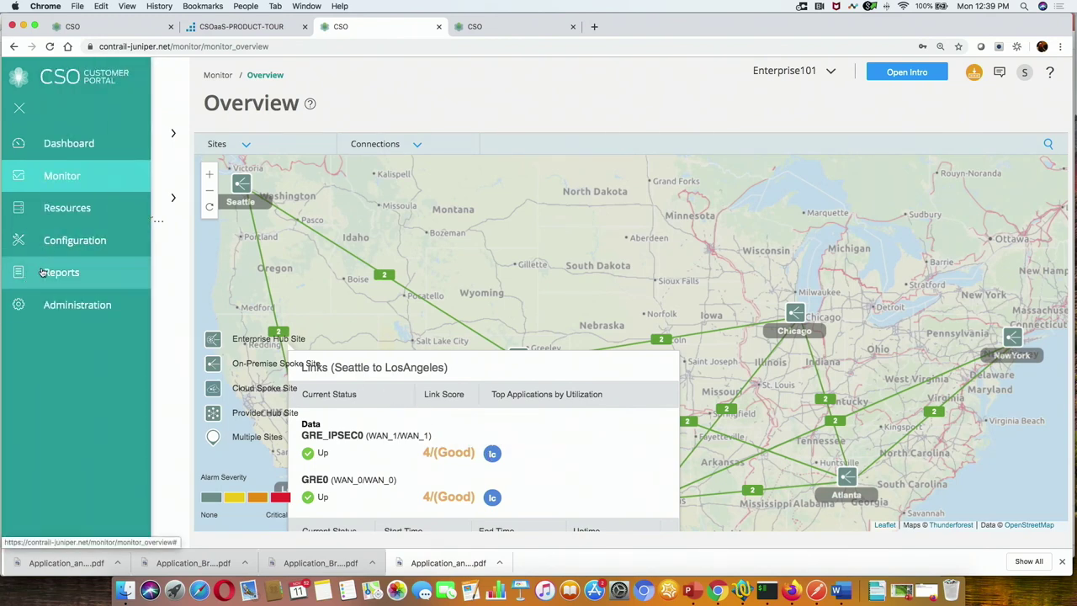
left_click(92, 270)
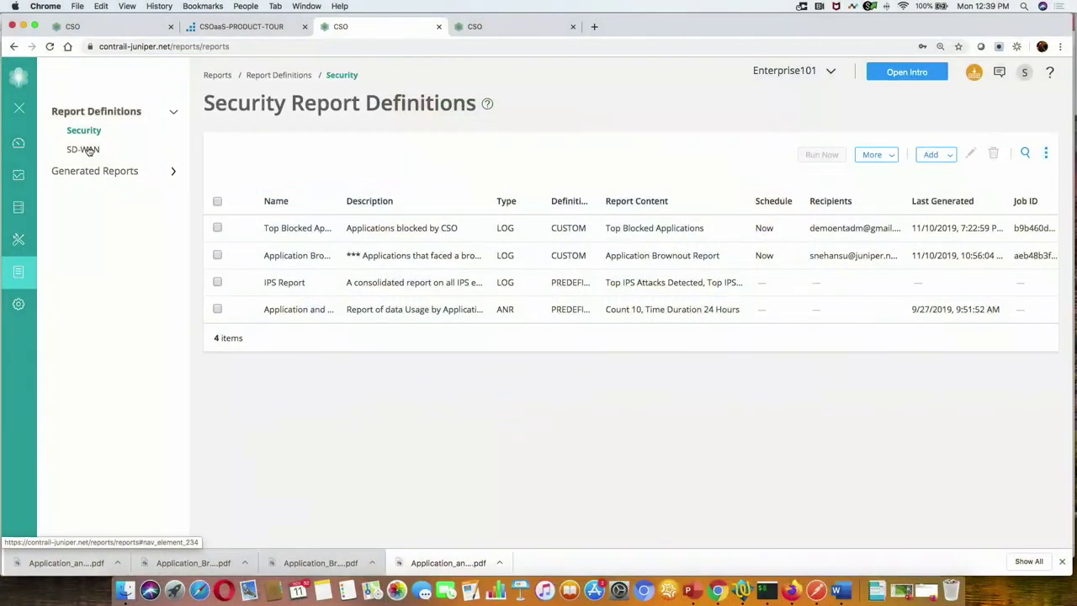
left_click(97, 152)
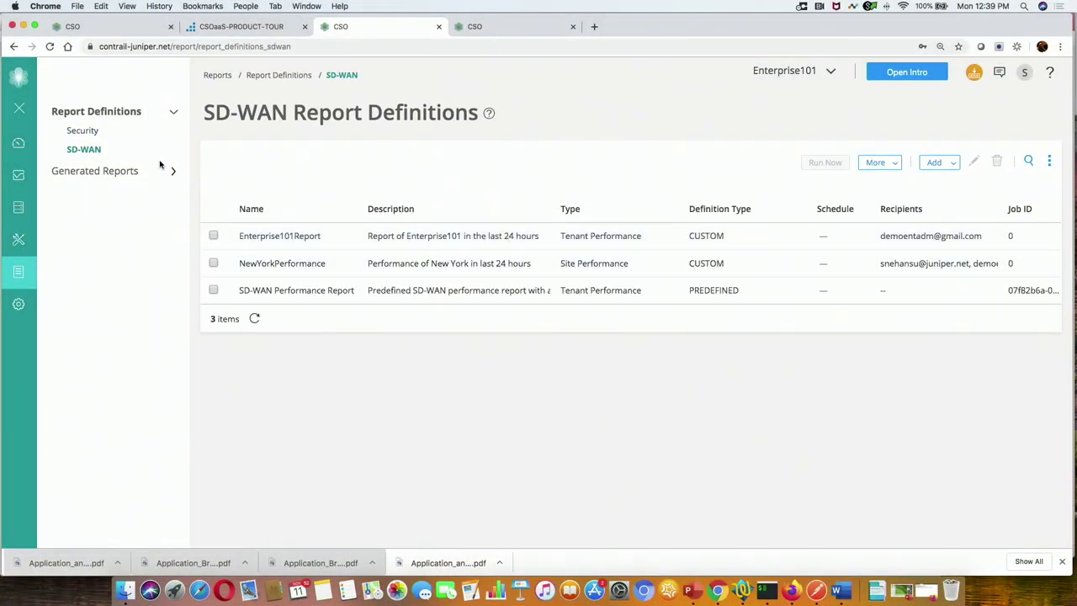
left_click(85, 131)
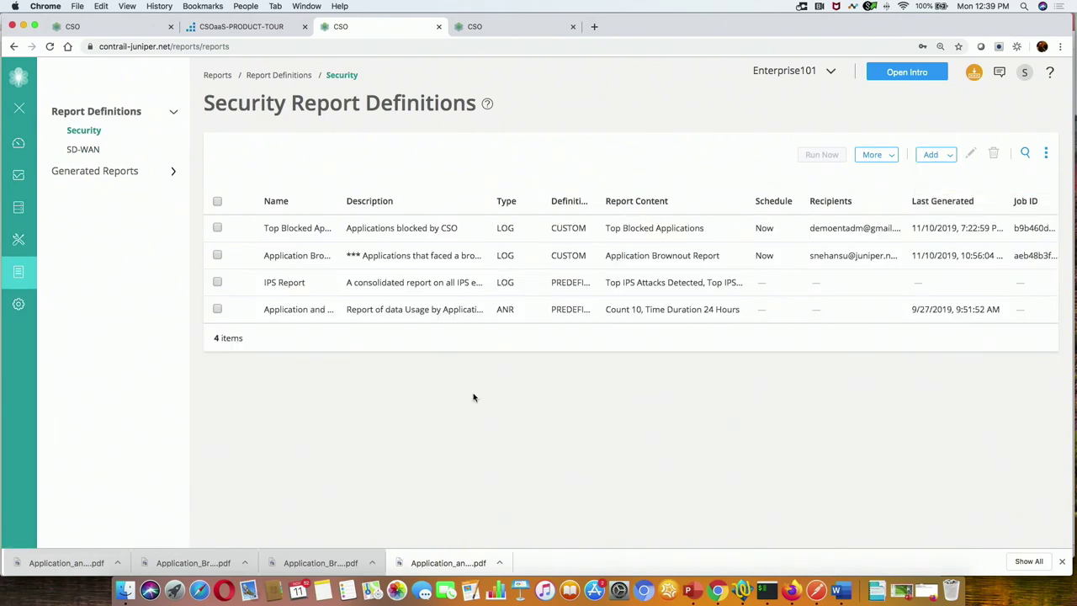
Step: Open the downloaded Application and Network Risk report PDF and examine its table of contents
left_click(59, 564)
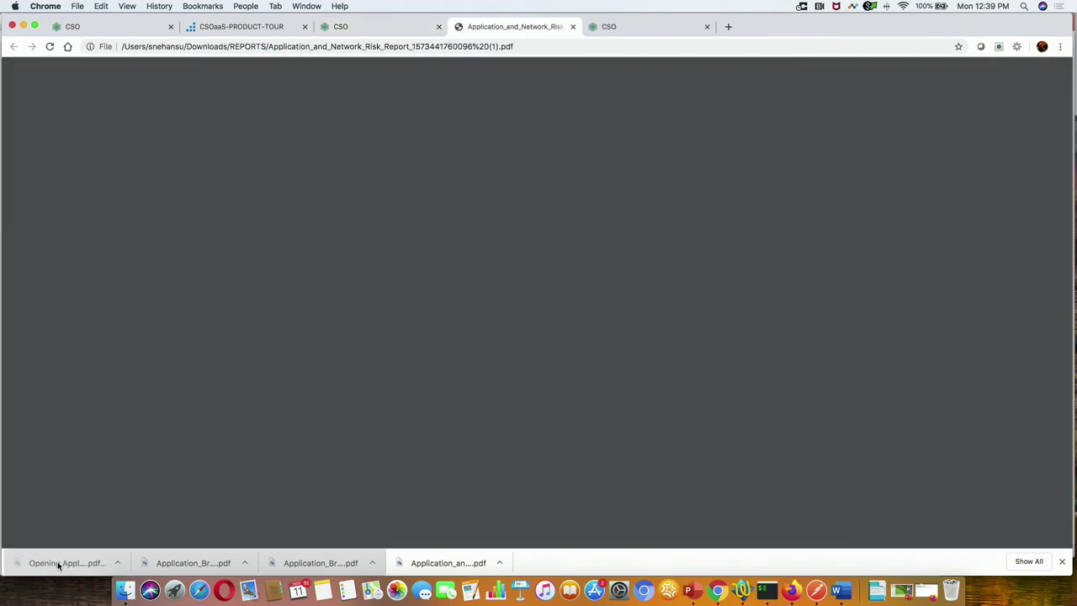
scroll(376, 402, "down", 15)
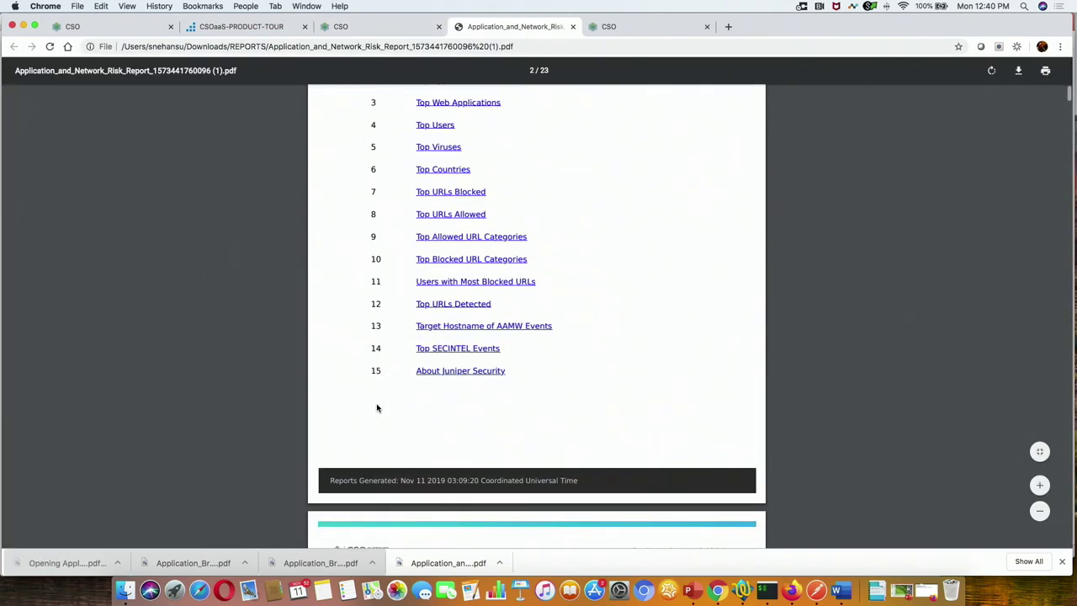
scroll(376, 405, "up", 4)
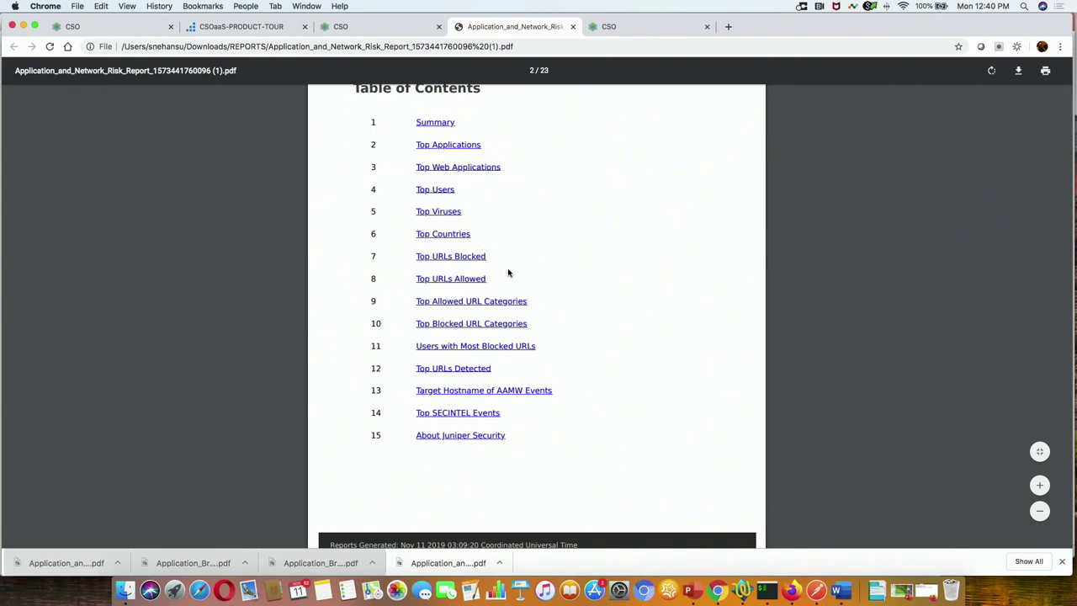
scroll(508, 273, "down", 1)
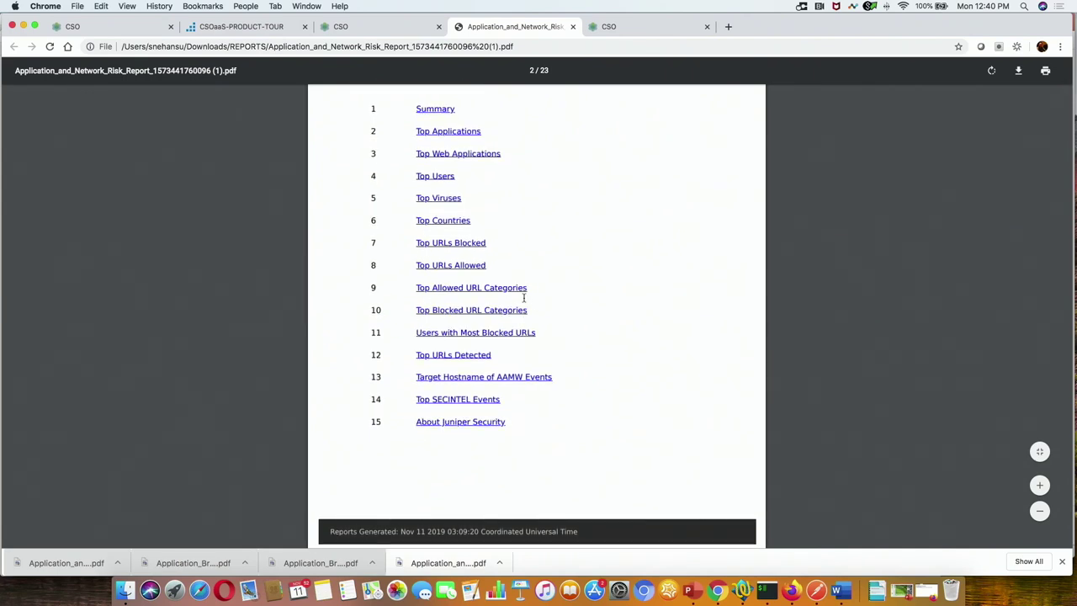
scroll(169, 435, "down", 1)
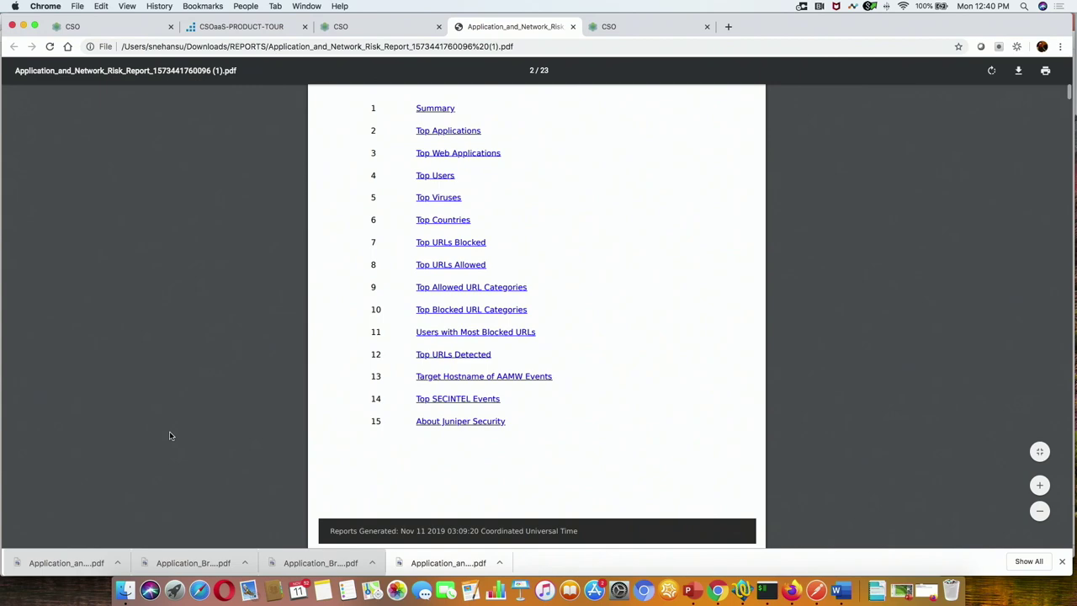
Step: Open the downloaded Application_Brownout_Report_1568244423367.pdf and review its contents, summary, and charts through Top Sites Not Meeting SLA
left_click(202, 562)
scroll(452, 429, "down", 6)
scroll(452, 433, "down", 5)
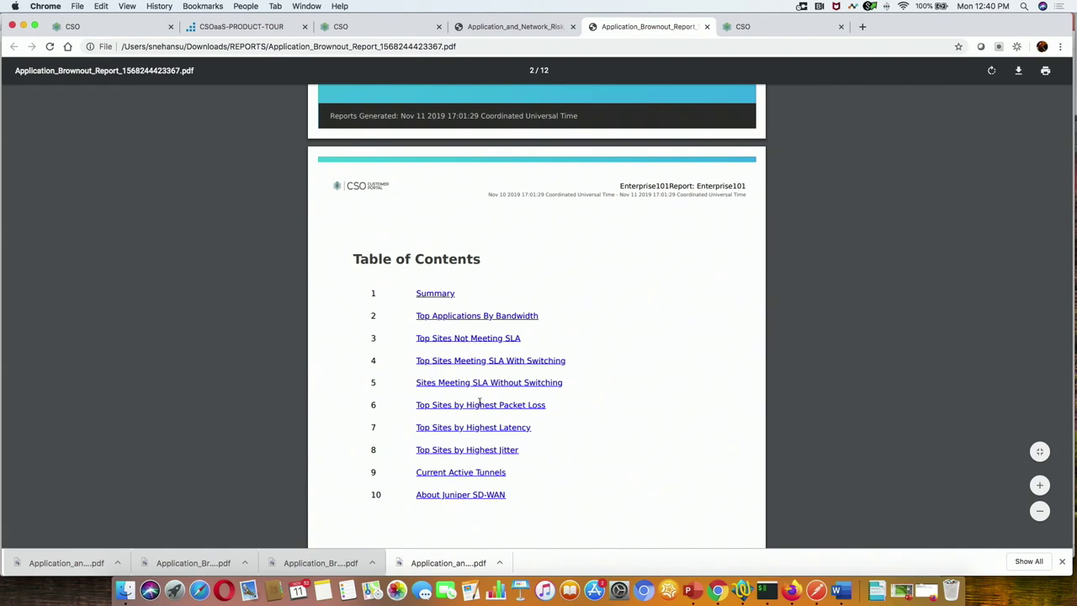
scroll(480, 409, "down", 15)
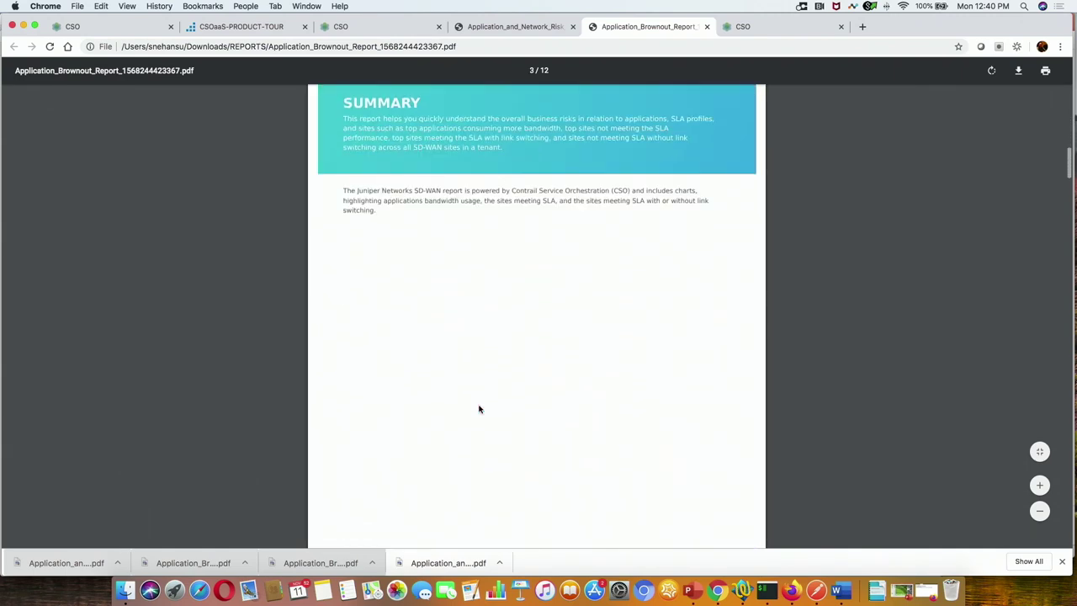
scroll(479, 409, "down", 5)
scroll(480, 409, "up", 1)
scroll(479, 409, "down", 12)
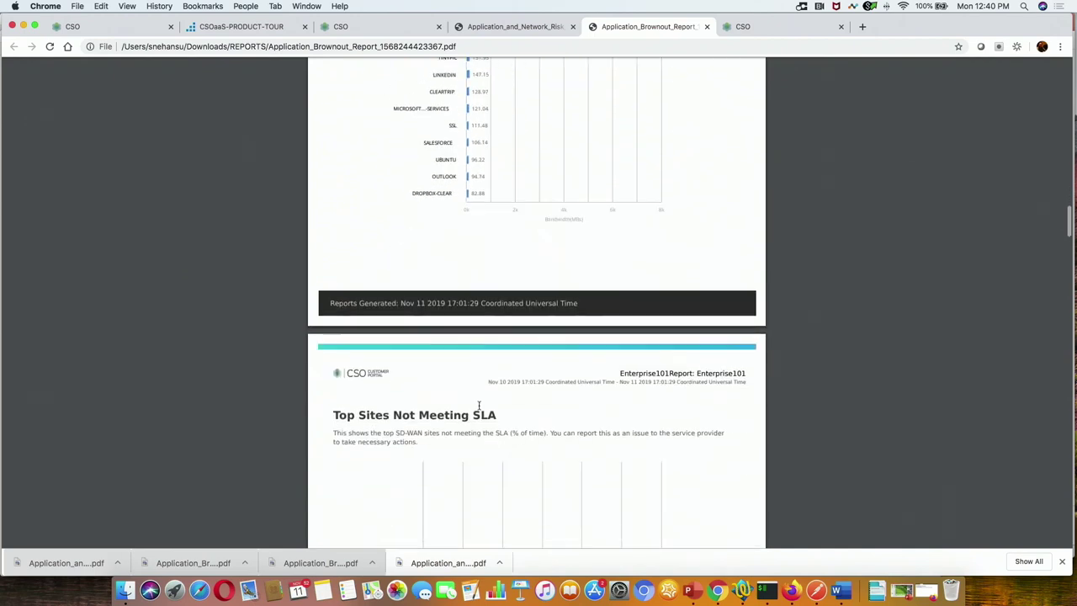
scroll(479, 409, "down", 2)
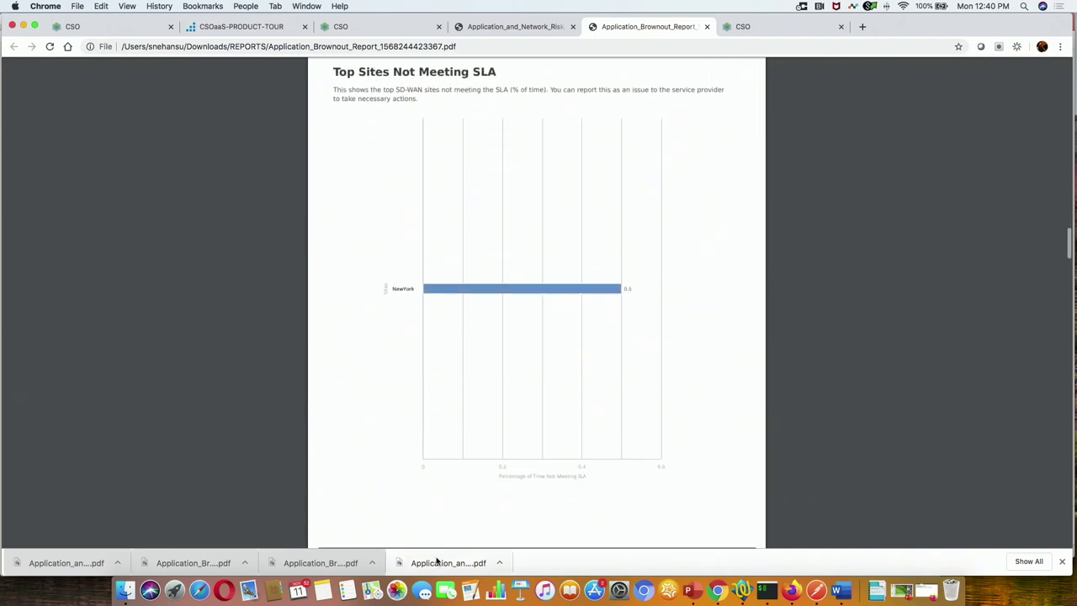
Step: Open the third downloaded report, the other Application Brownout PDF, and look through to its bar chart
left_click(303, 567)
scroll(595, 425, "down", 10)
scroll(595, 427, "down", 5)
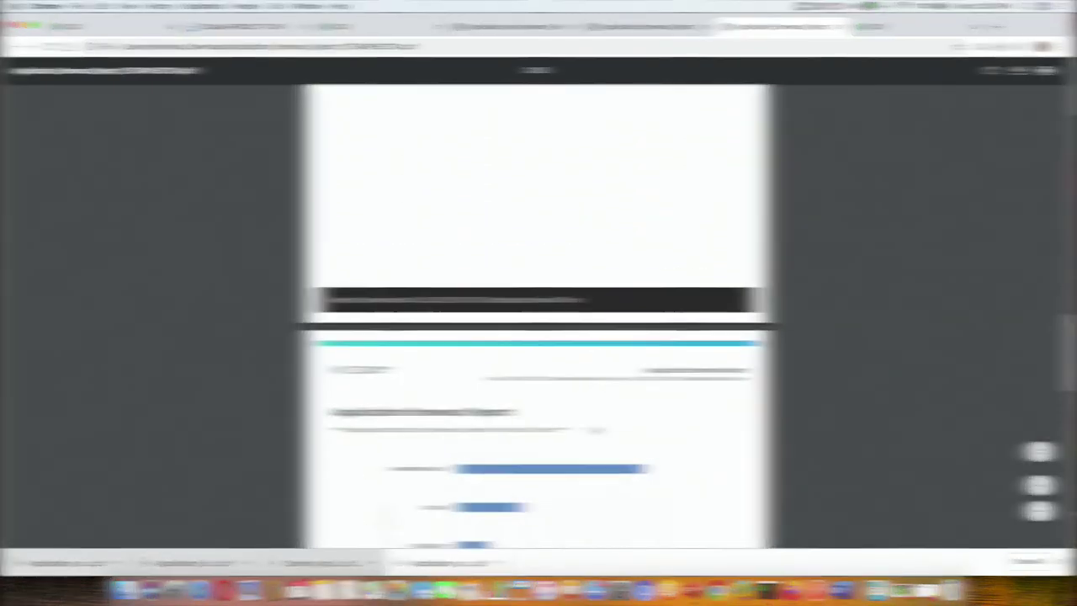